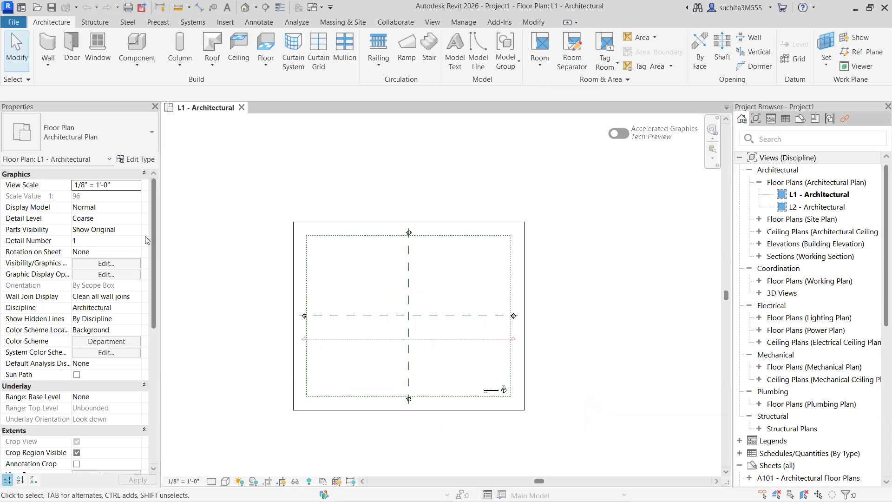
# Open the East - Architectural building elevation and the default 3D view.
pyautogui.scroll(-4, 146, 240)
pyautogui.scroll(4, 145, 240)
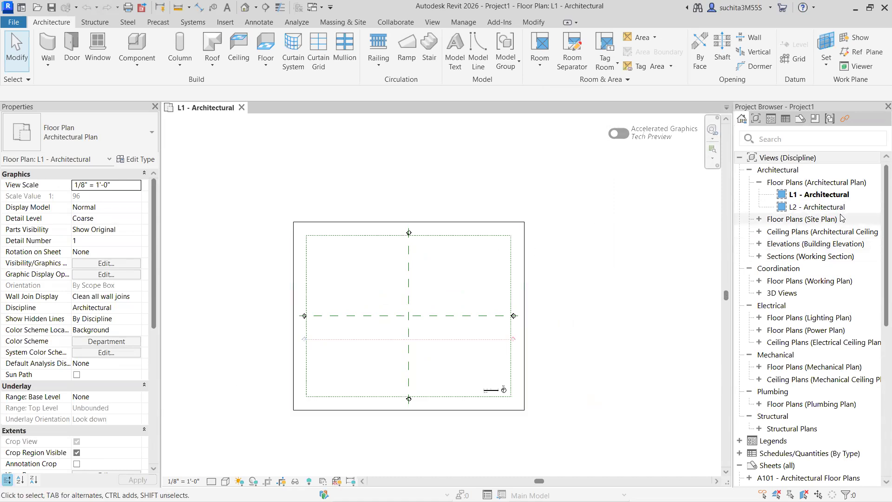
pyautogui.click(759, 244)
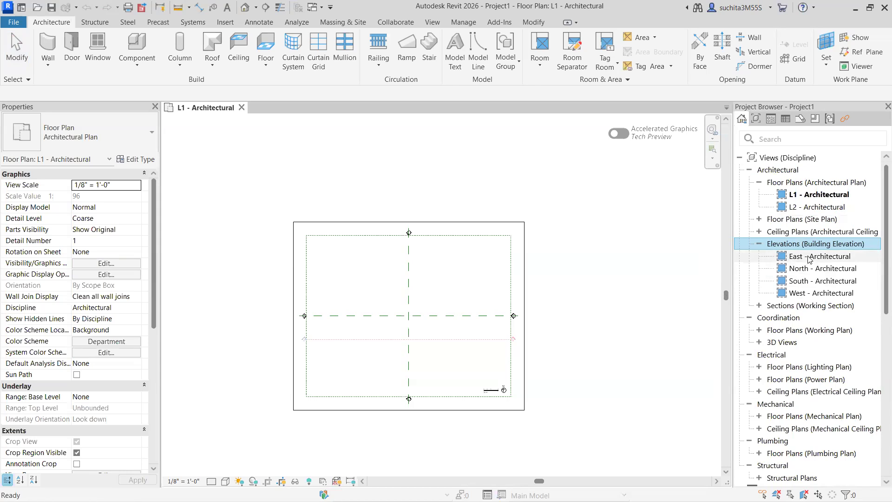
pyautogui.doubleClick(810, 259)
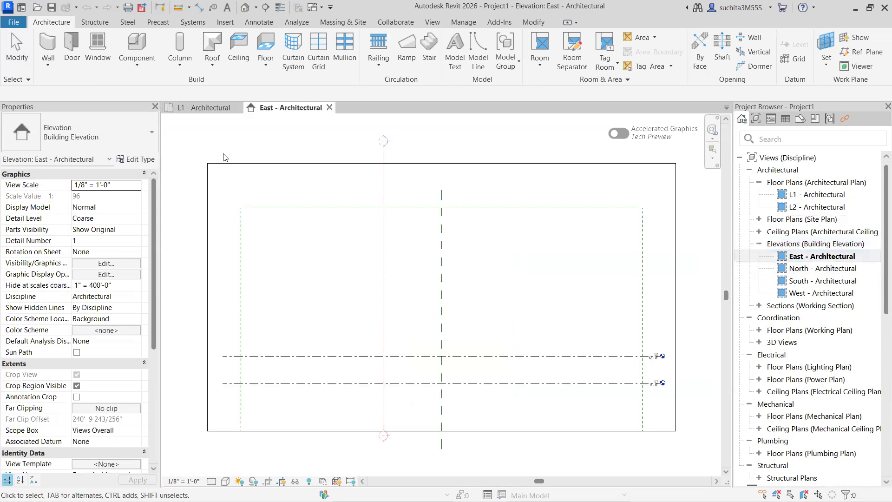
pyautogui.click(255, 7)
pyautogui.click(259, 21)
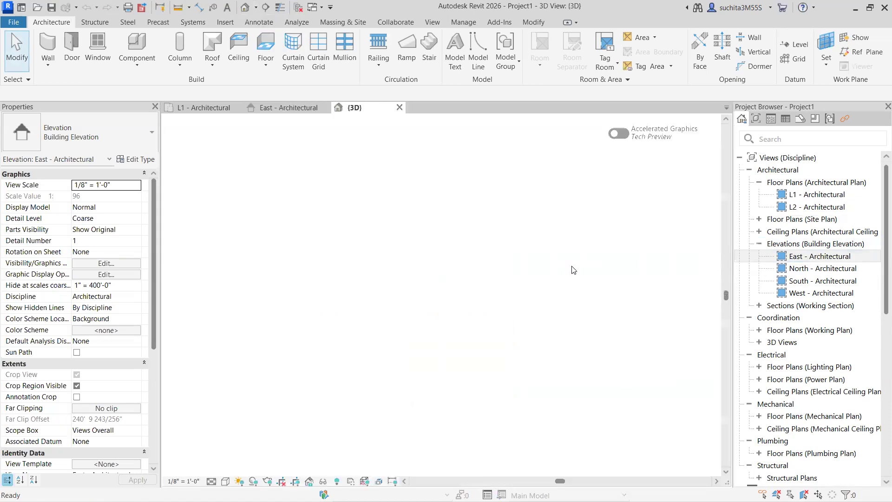
pyautogui.scroll(3, 409, 213)
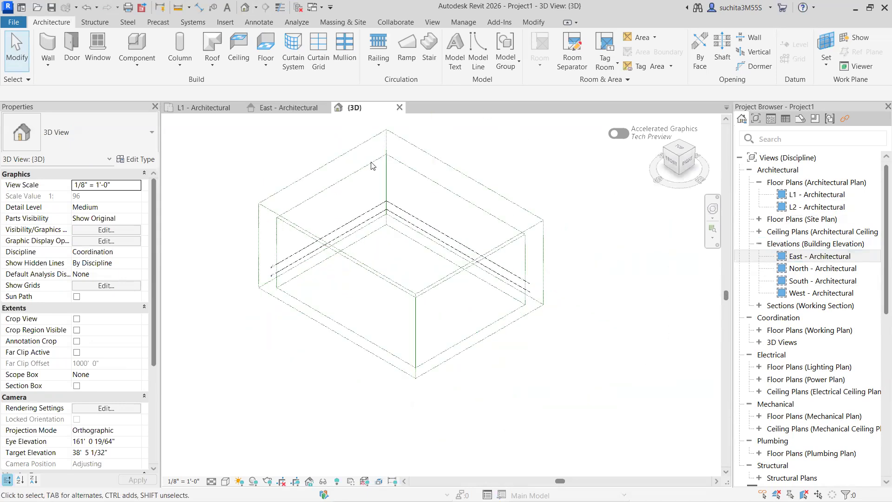
# In the L1 - Architectural floor plan, start an architectural wall and duplicate the Generic - 8" type as wall 9".
pyautogui.click(204, 107)
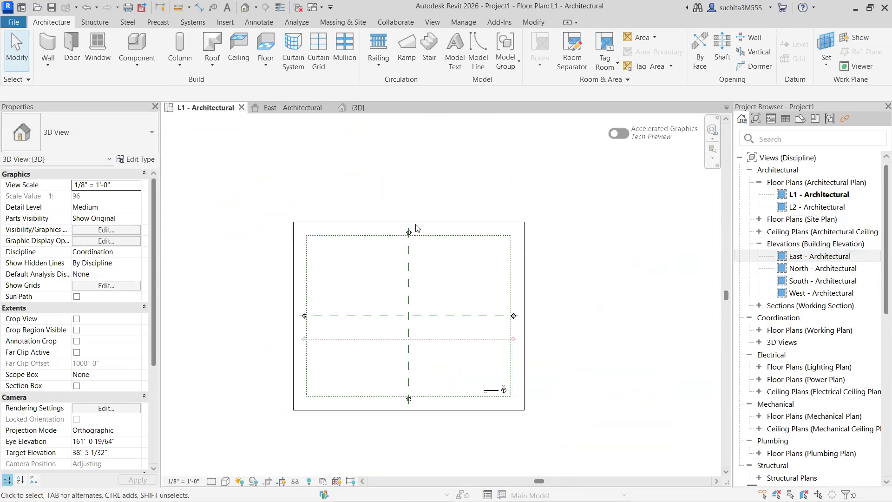
pyautogui.scroll(2, 399, 304)
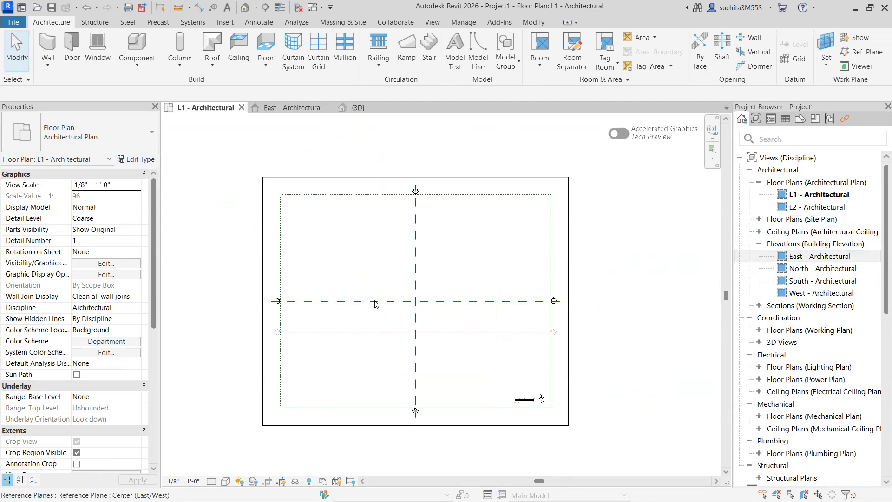
pyautogui.click(56, 70)
pyautogui.click(62, 85)
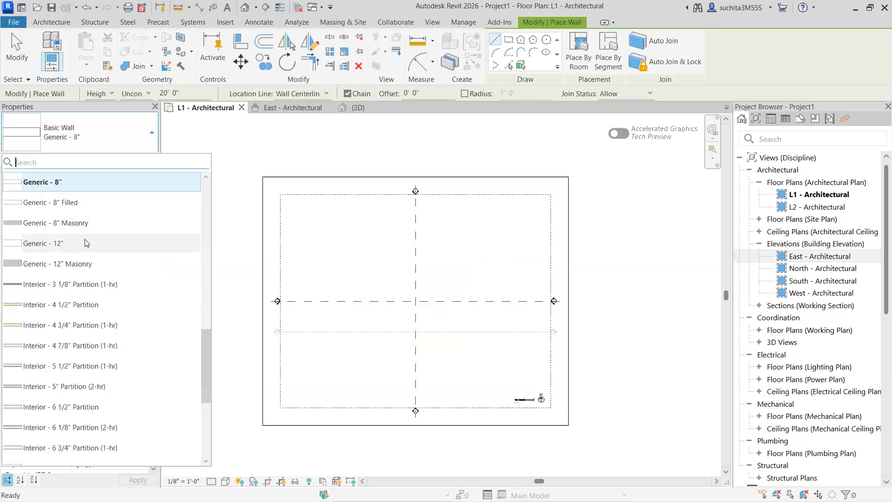
pyautogui.scroll(2, 79, 246)
pyautogui.click(61, 304)
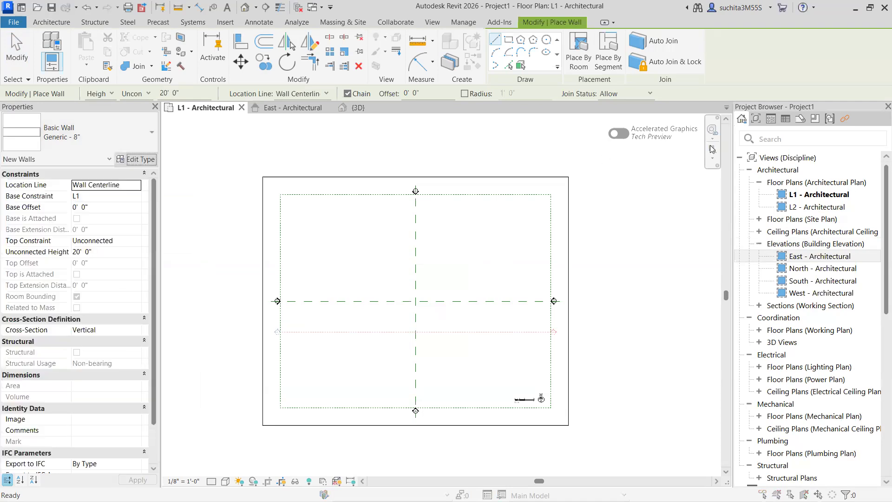
pyautogui.click(136, 159)
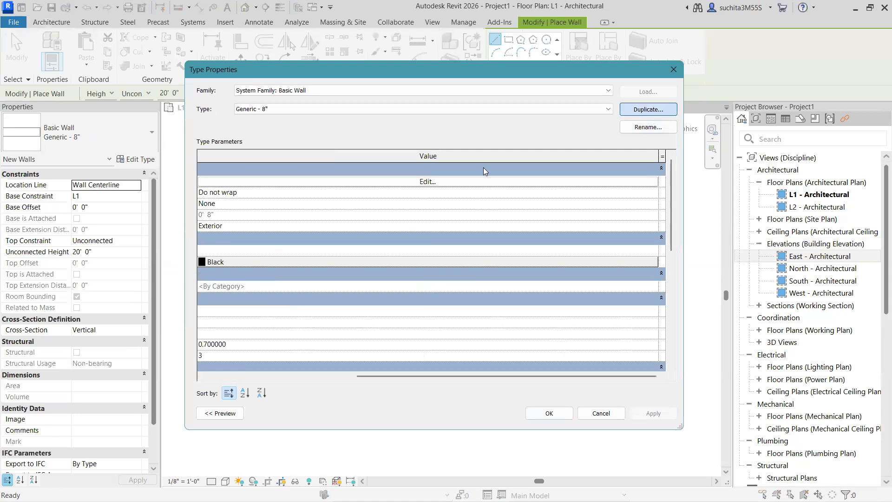
pyautogui.click(623, 114)
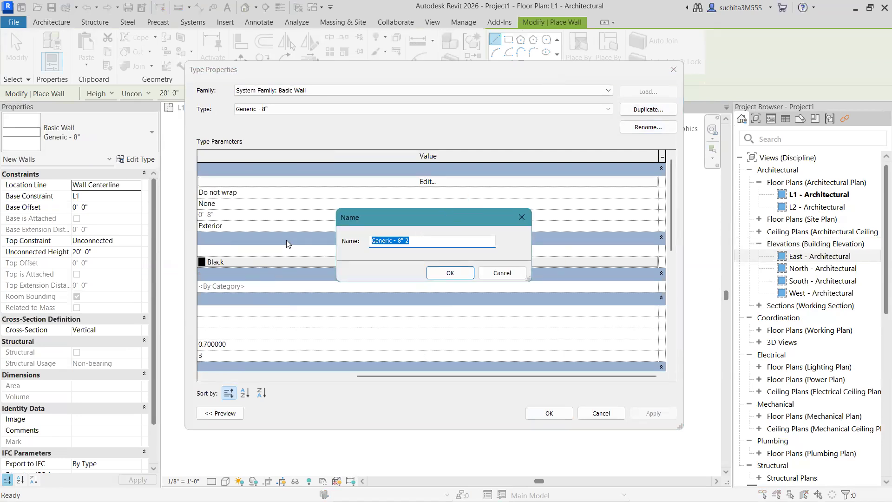
pyautogui.write('wall 9')
pyautogui.press('Return')
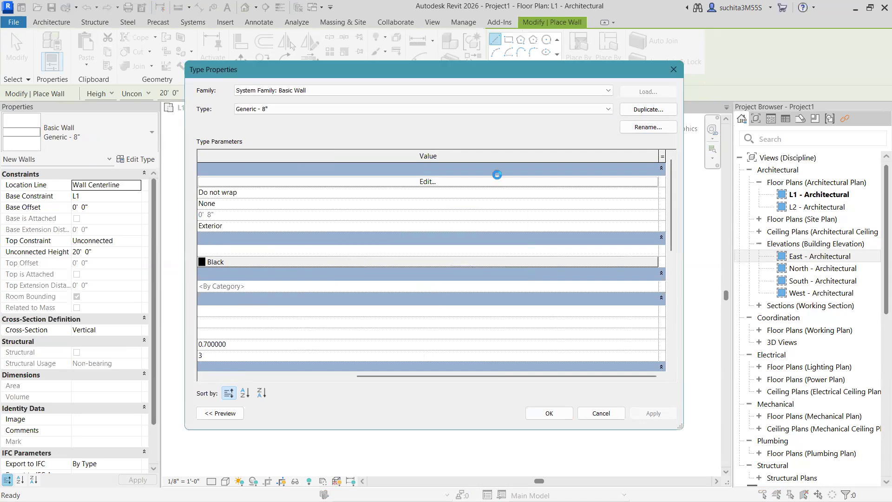
# Set the structure layer thickness of the wall 9" type to 9" and accept the type changes.
pyautogui.click(434, 182)
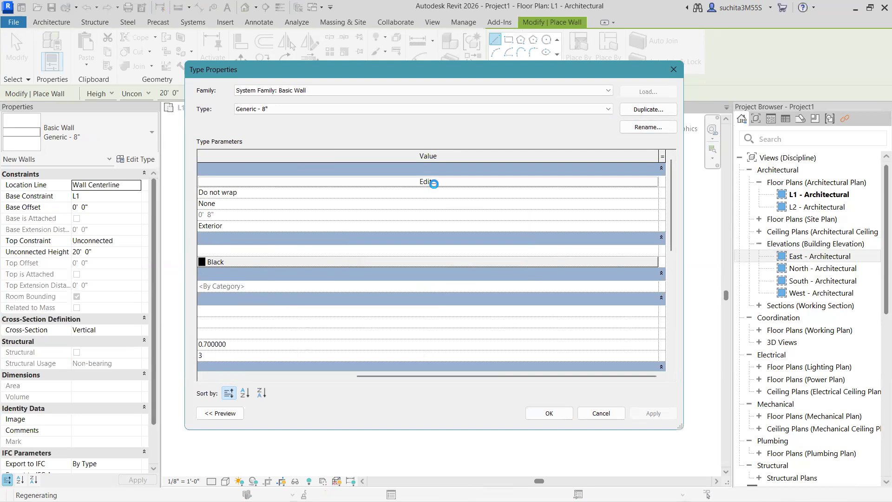
pyautogui.click(225, 415)
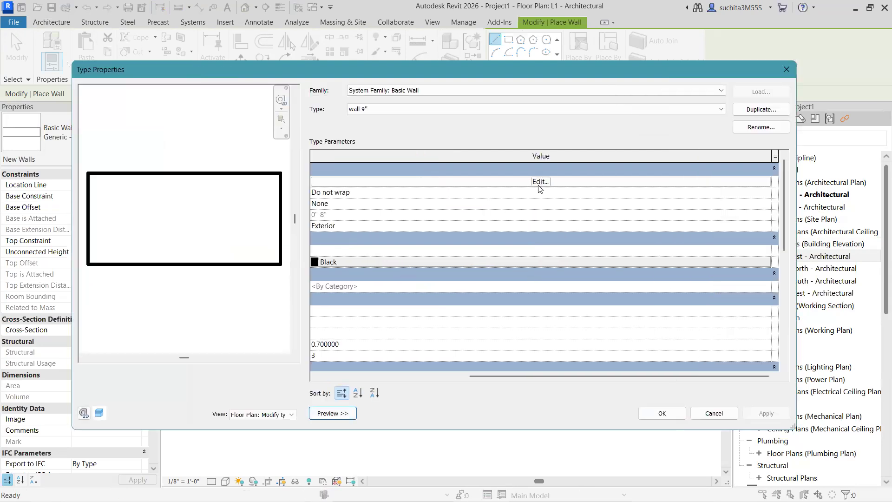
pyautogui.click(541, 181)
pyautogui.click(562, 181)
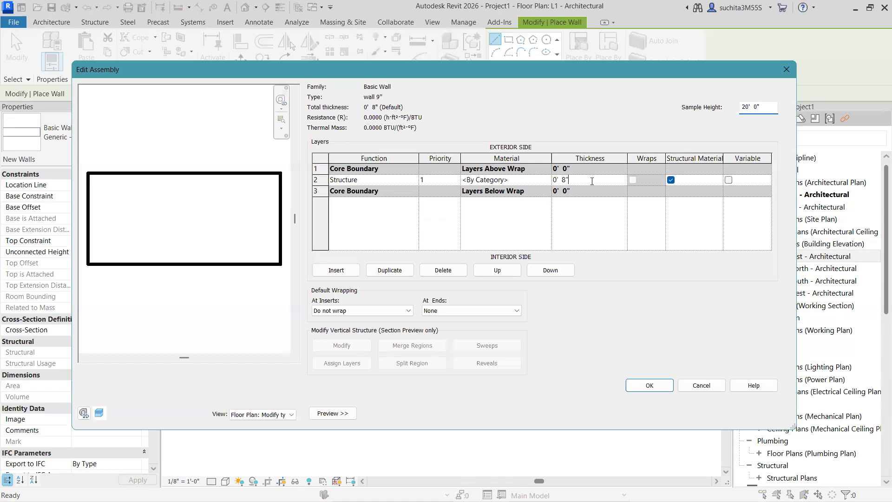
pyautogui.write('9')
pyautogui.write("'")
pyautogui.click(650, 385)
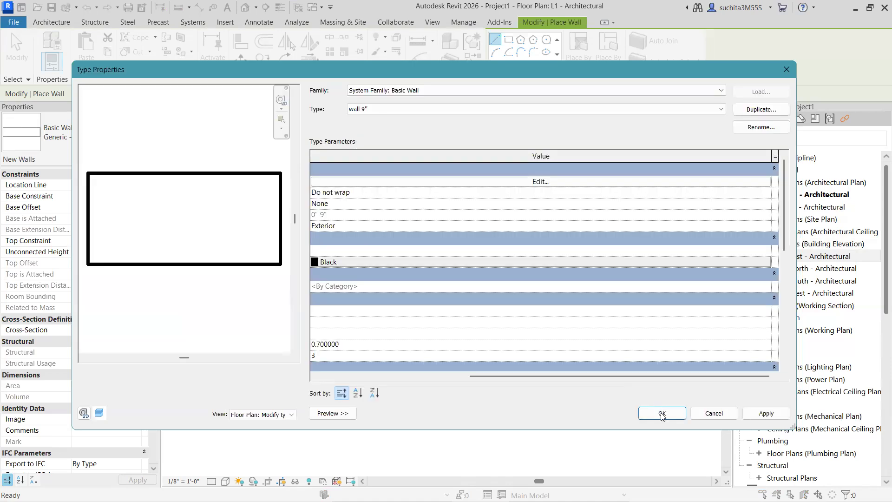
pyautogui.click(662, 415)
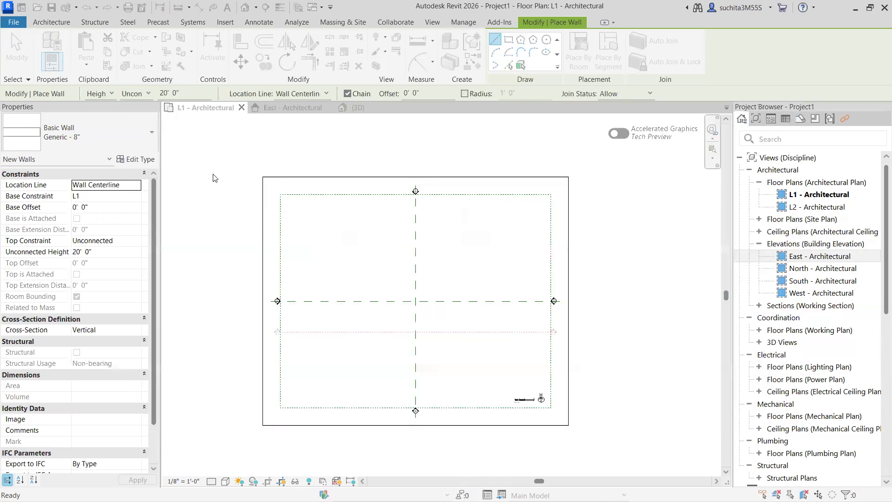
# Set the new wall's height up to level L2 and its location line to Finish Face: Exterior.
pyautogui.click(112, 95)
pyautogui.click(100, 110)
pyautogui.click(142, 95)
pyautogui.click(137, 117)
pyautogui.click(136, 93)
pyautogui.click(126, 114)
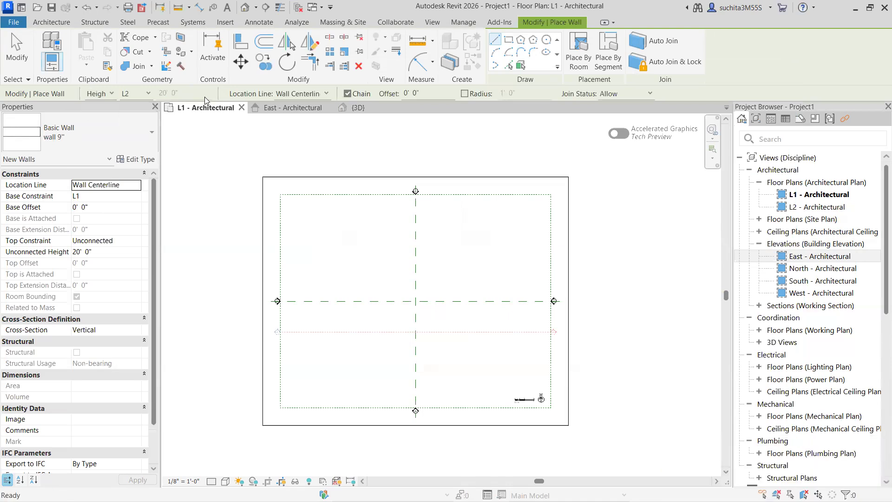
pyautogui.click(325, 93)
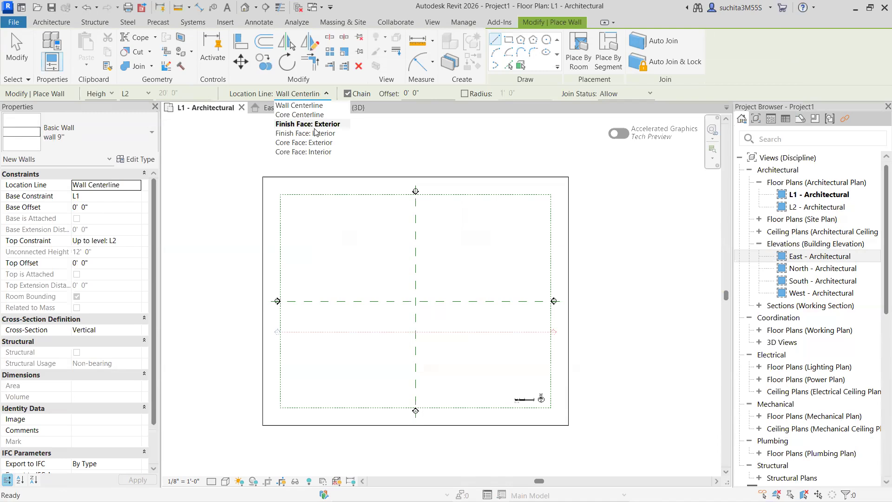
pyautogui.click(320, 125)
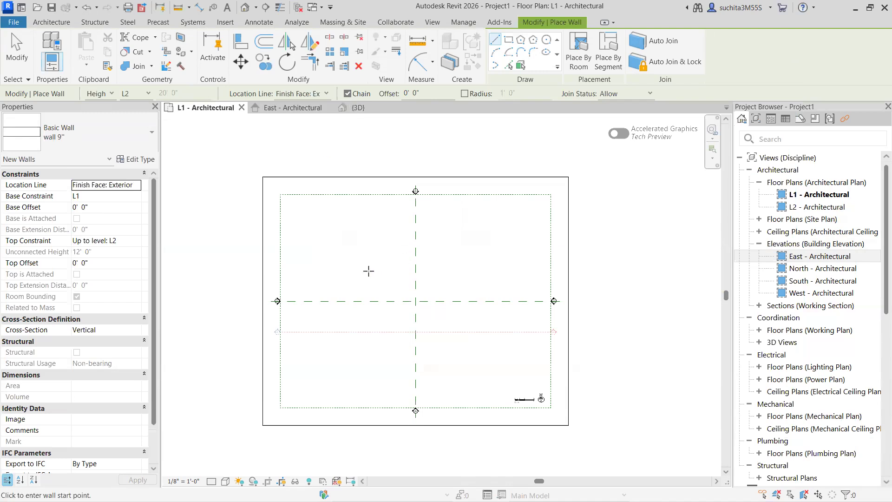
# Draw a closed rectangle of walls 60' wide around the crossing of the two central reference planes.
pyautogui.scroll(1, 368, 270)
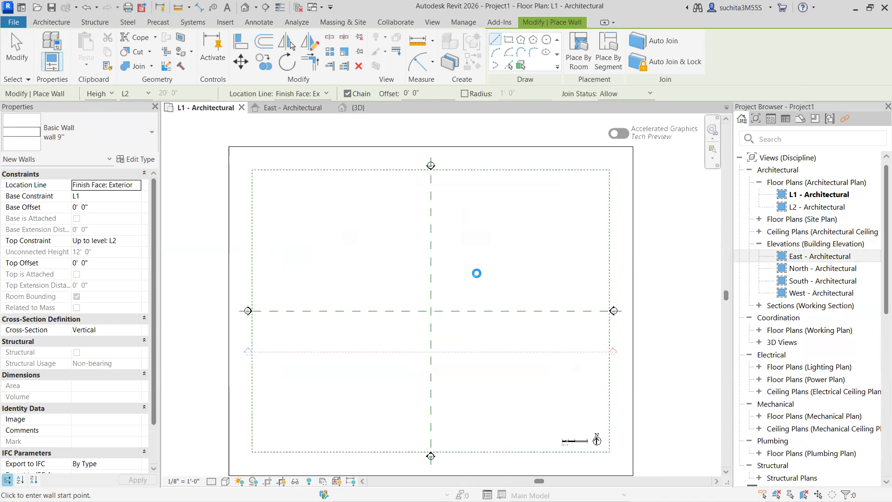
pyautogui.click(368, 239)
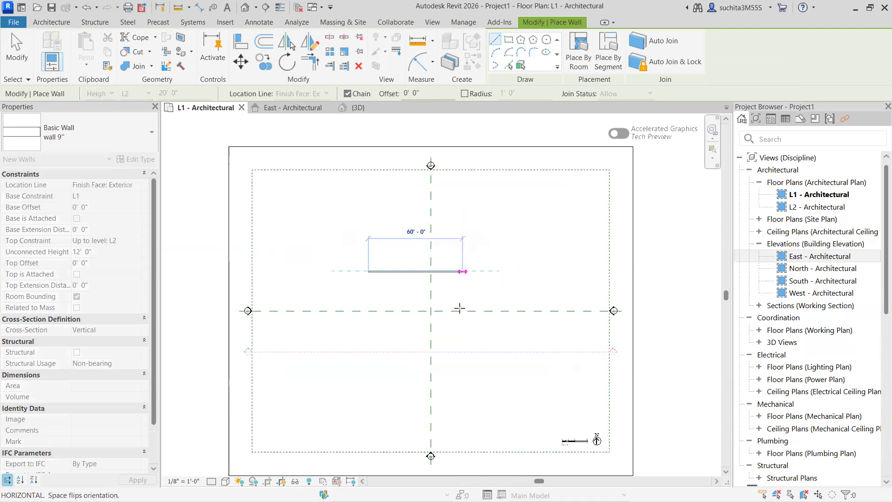
pyautogui.click(463, 332)
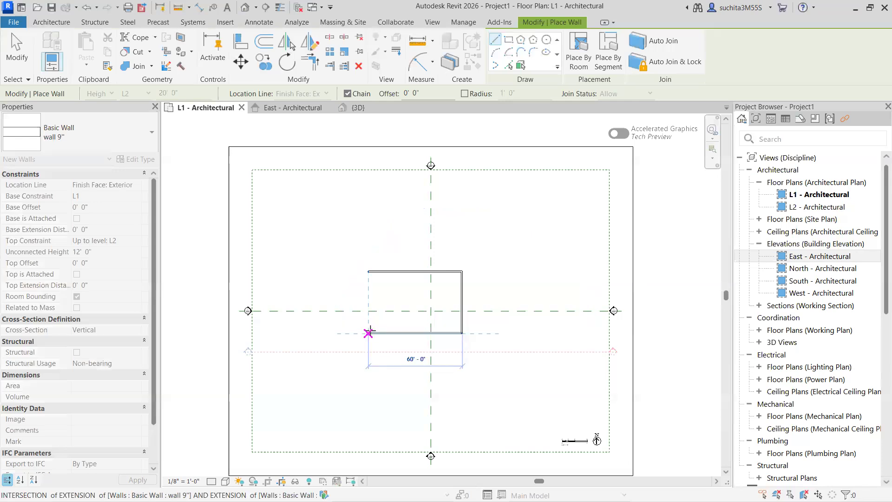
pyautogui.click(368, 333)
pyautogui.click(369, 271)
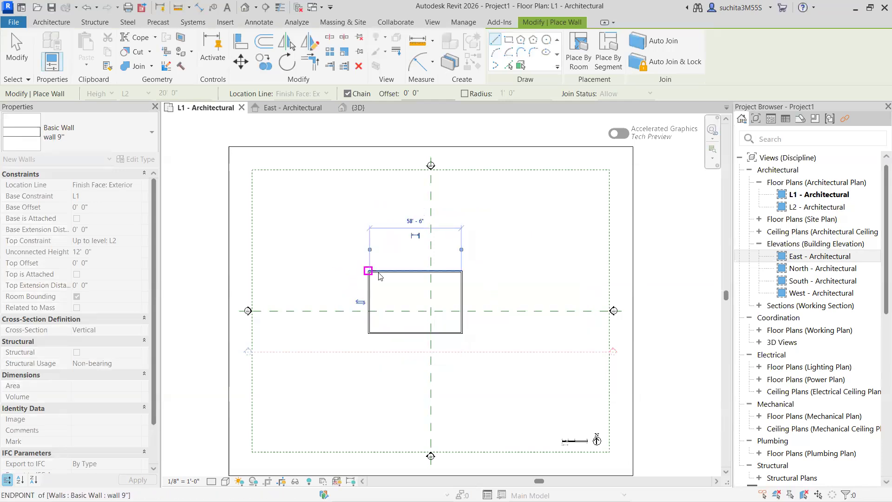
# End the wall chain and draw a vertical partition from the middle of the upper wall straight down to the lower wall.
pyautogui.rightClick(380, 276)
pyautogui.click(396, 279)
pyautogui.click(412, 277)
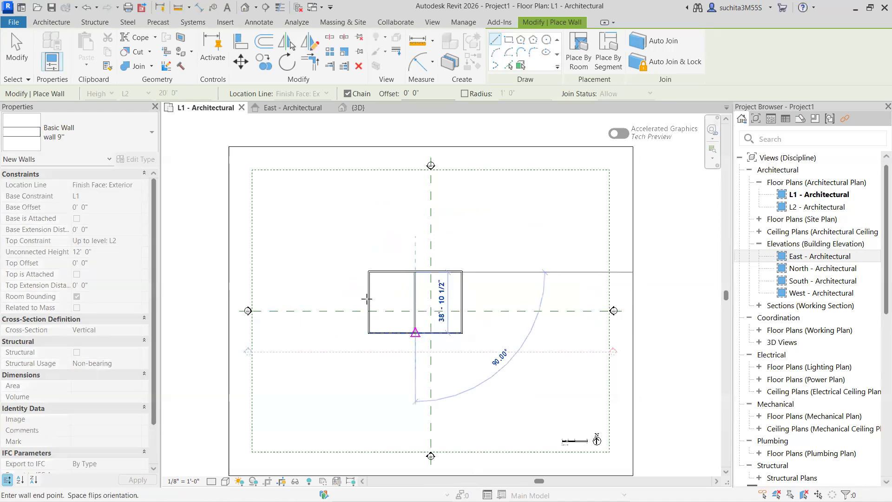
pyautogui.click(415, 333)
pyautogui.click(368, 302)
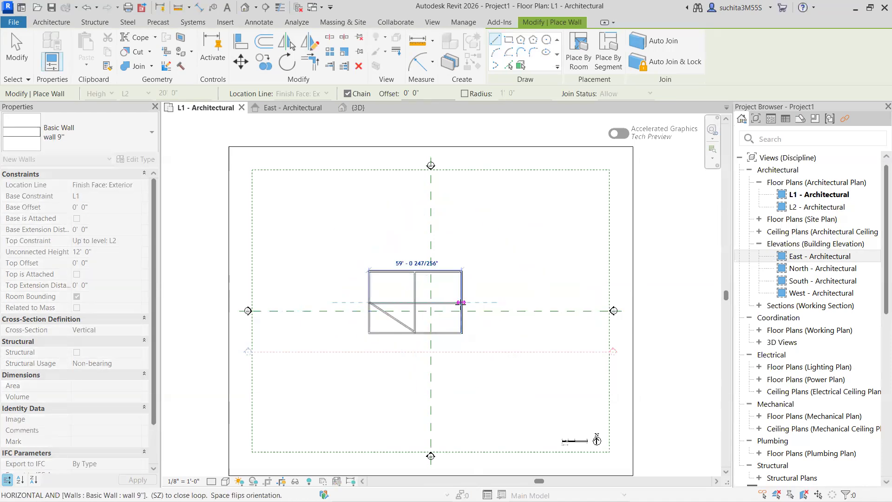
pyautogui.press('Escape')
pyautogui.press('Escape')
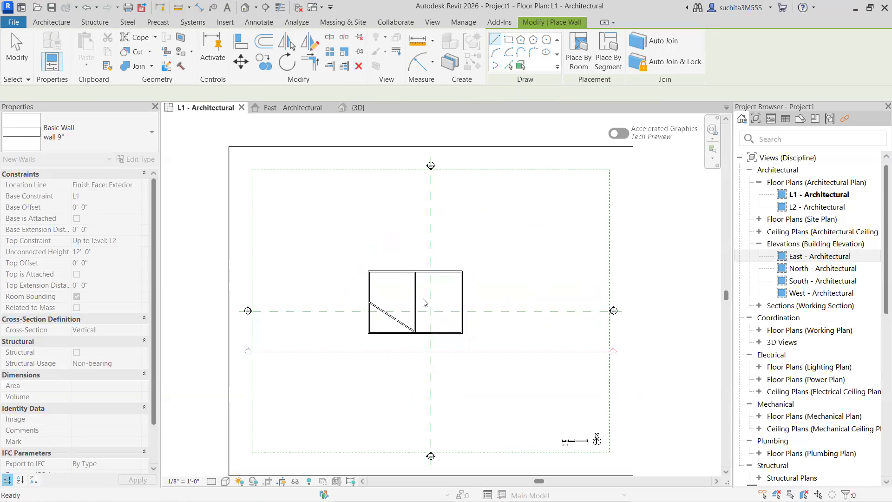
pyautogui.hotkey('ctrl', 'z')
# Draw a horizontal partition wall from the middle of the left wall across to the right wall, dividing the rectangle into four rooms.
pyautogui.press('w')
pyautogui.press('a')
pyautogui.click(370, 302)
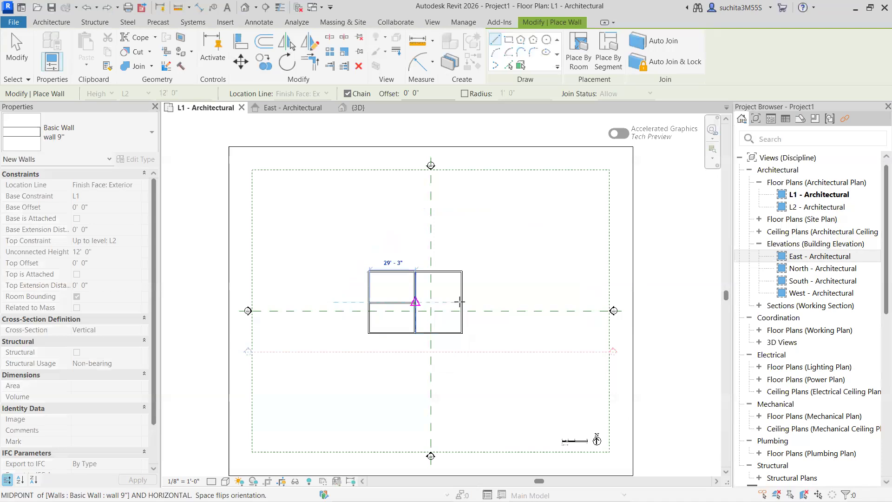
pyautogui.press('Escape')
pyautogui.press('Escape')
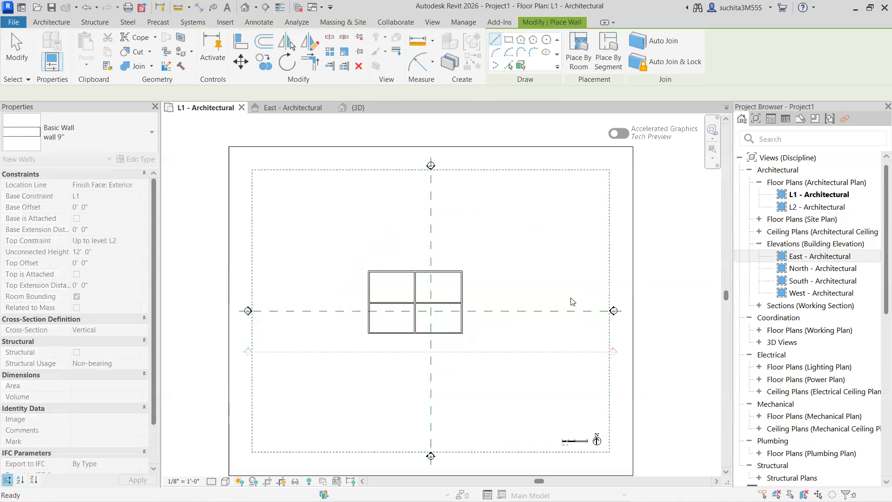
# In the East - Architectural elevation, set the detail level to Fine and the visual style to Shaded.
pyautogui.click(299, 107)
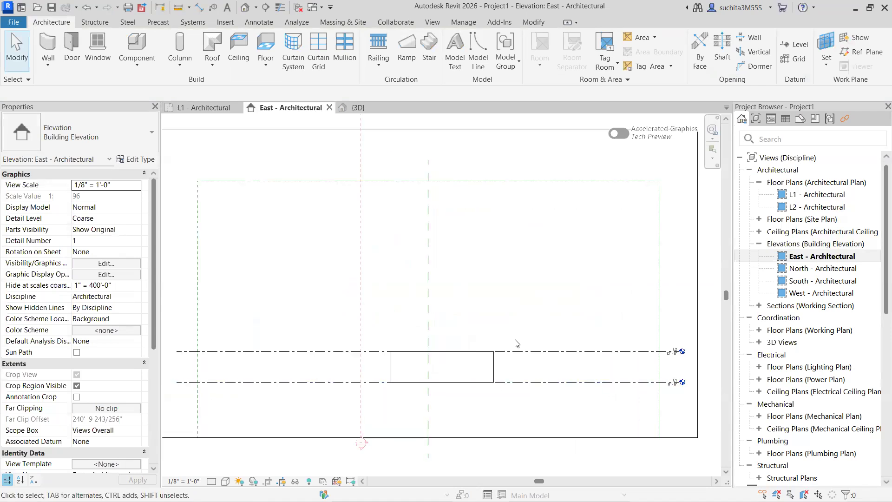
pyautogui.scroll(2, 279, 400)
pyautogui.click(211, 481)
pyautogui.click(224, 470)
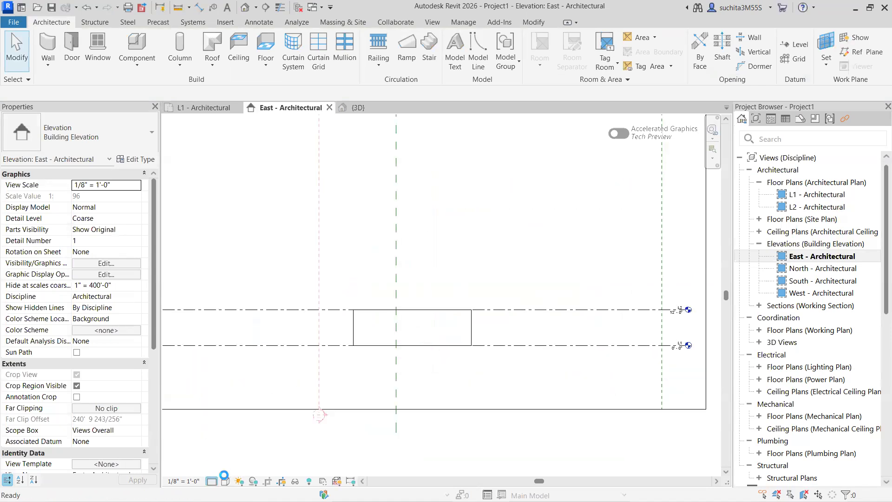
pyautogui.click(225, 482)
pyautogui.click(210, 483)
pyautogui.click(211, 482)
pyautogui.click(213, 473)
pyautogui.click(226, 481)
pyautogui.click(233, 432)
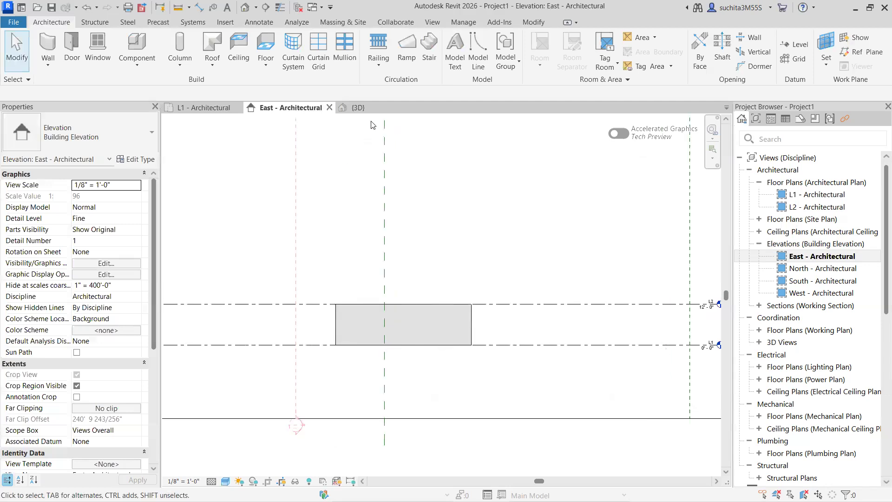
# In the 3D view, set the detail level to Fine and the visual style to Shaded to show the walls.
pyautogui.click(358, 107)
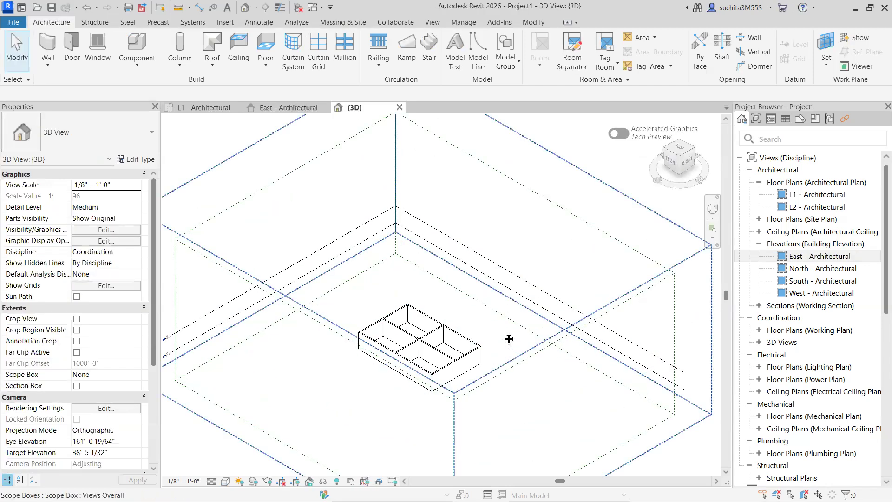
pyautogui.moveTo(508, 338); pyautogui.dragTo(490, 297, button='middle')
pyautogui.scroll(1, 490, 297)
pyautogui.click(224, 470)
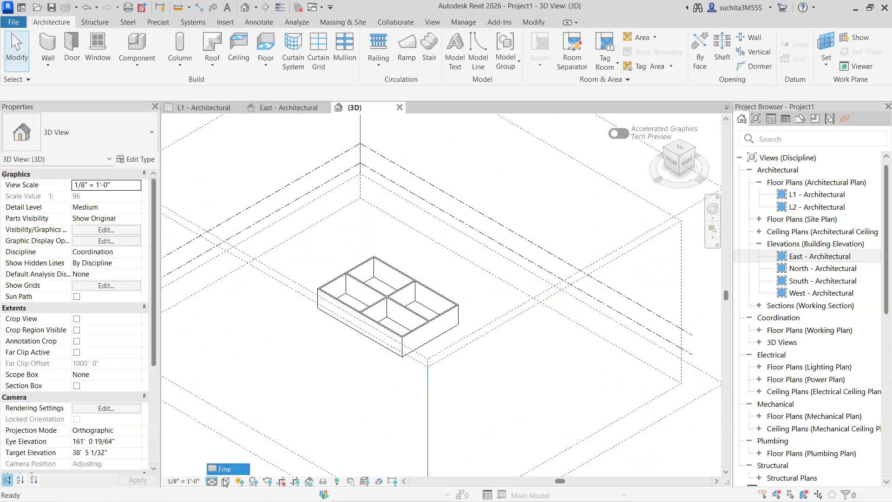
pyautogui.click(226, 482)
pyautogui.click(237, 434)
pyautogui.scroll(2, 411, 308)
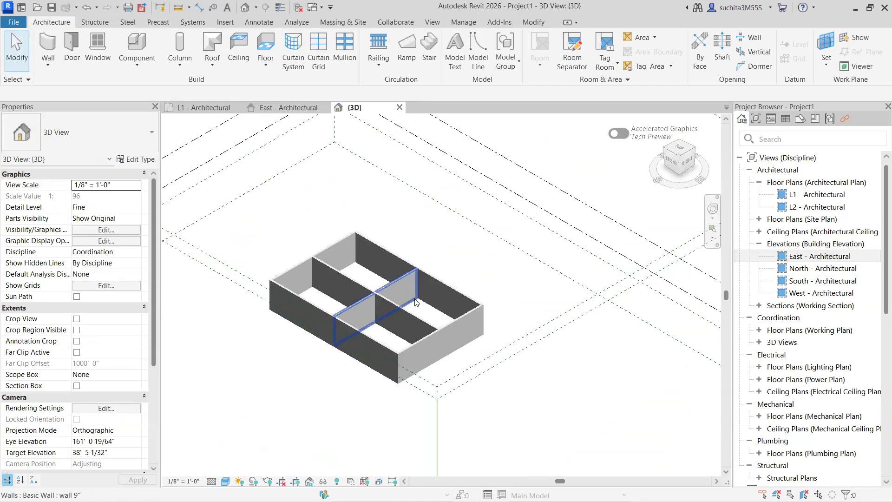
# In the L1 - Architectural floor plan, start an architectural floor and select the Concrete 4" type.
pyautogui.hotkey('ctrl', 'Tab')
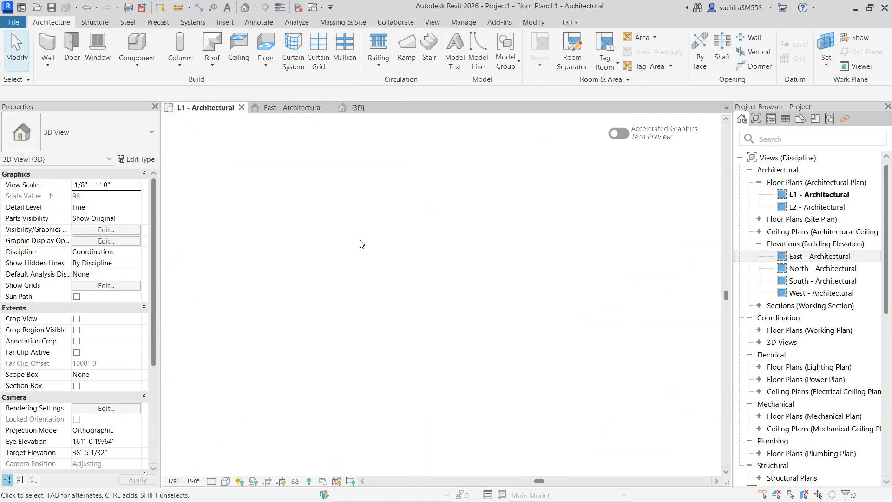
pyautogui.scroll(3, 438, 252)
pyautogui.moveTo(498, 275); pyautogui.dragTo(508, 279, button='middle')
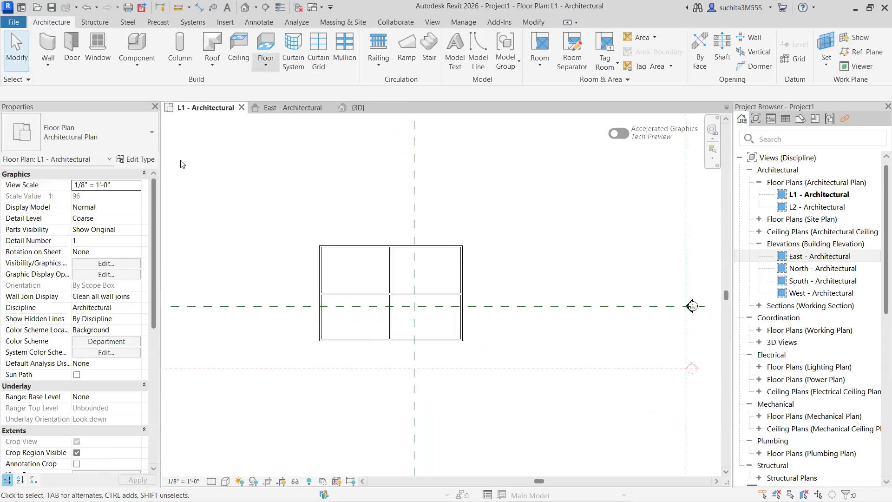
pyautogui.click(266, 69)
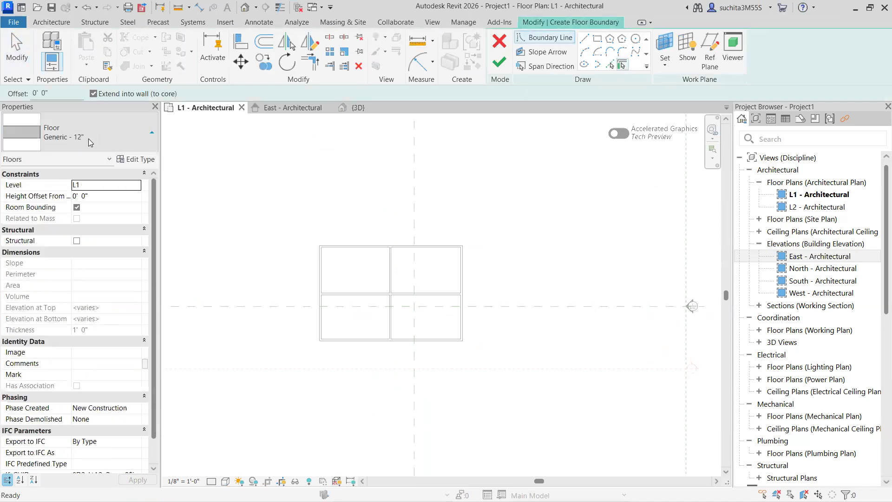
pyautogui.click(88, 138)
pyautogui.scroll(1, 53, 192)
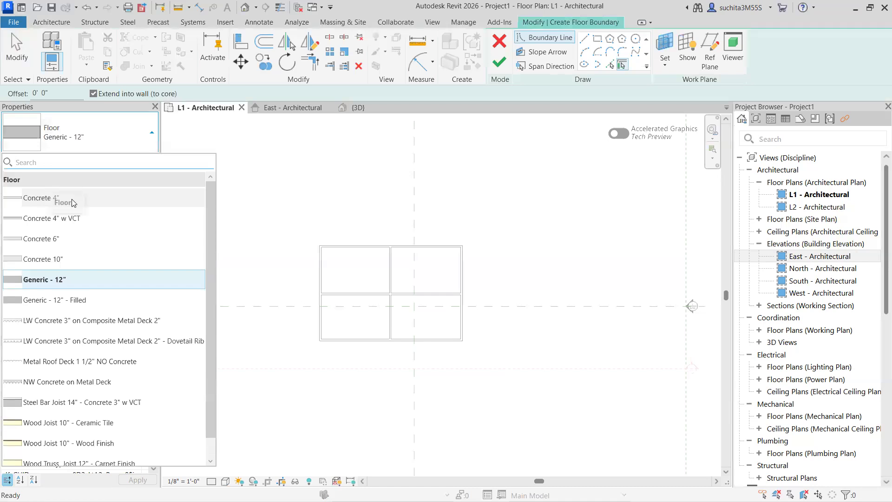
pyautogui.click(92, 197)
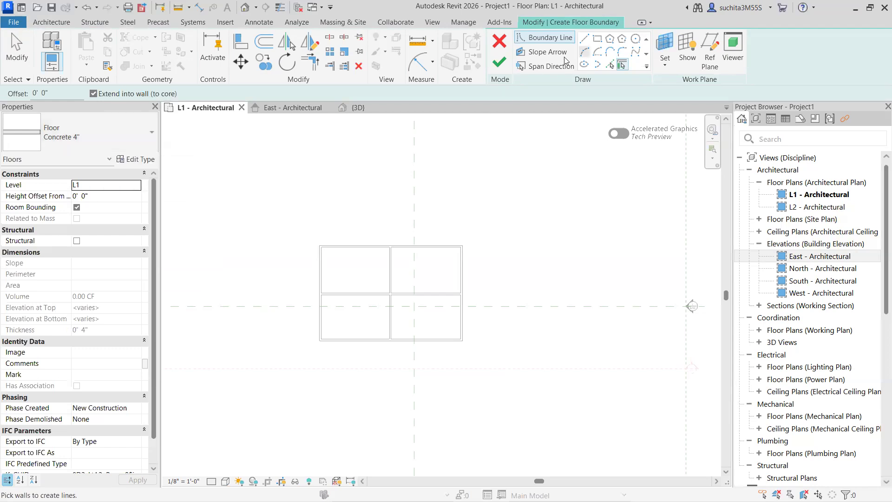
# Sketch a rectangular floor boundary between opposite outer corners of the exterior walls and finish the floor.
pyautogui.click(598, 39)
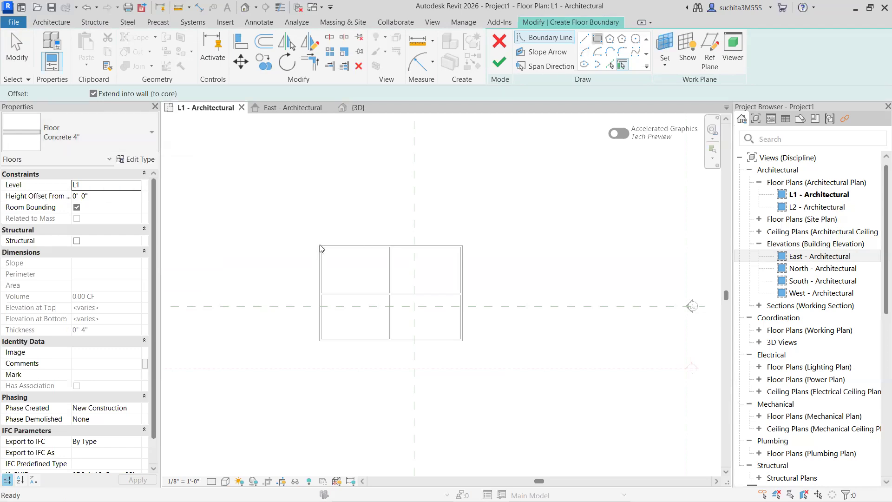
pyautogui.scroll(4, 321, 244)
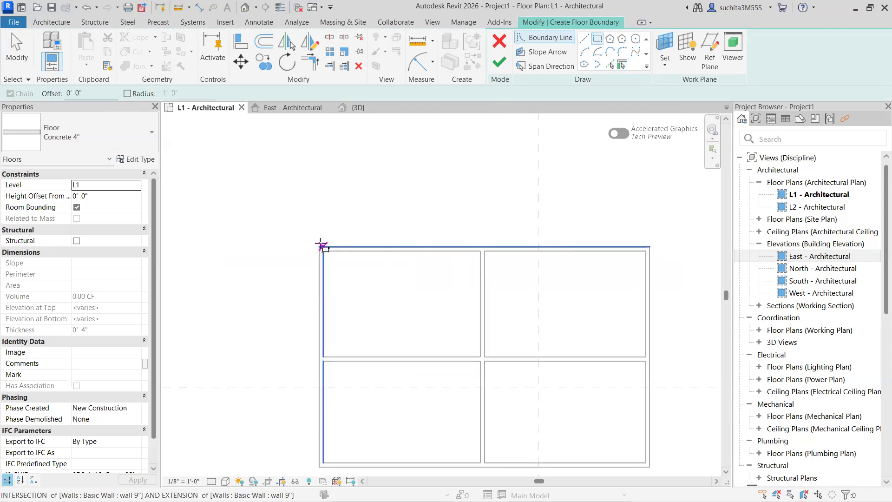
pyautogui.click(319, 246)
pyautogui.scroll(-2, 425, 319)
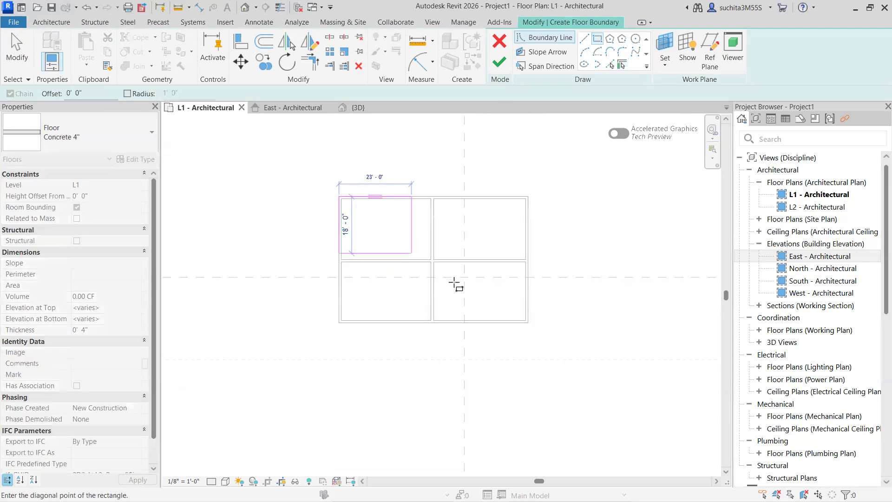
pyautogui.click(528, 323)
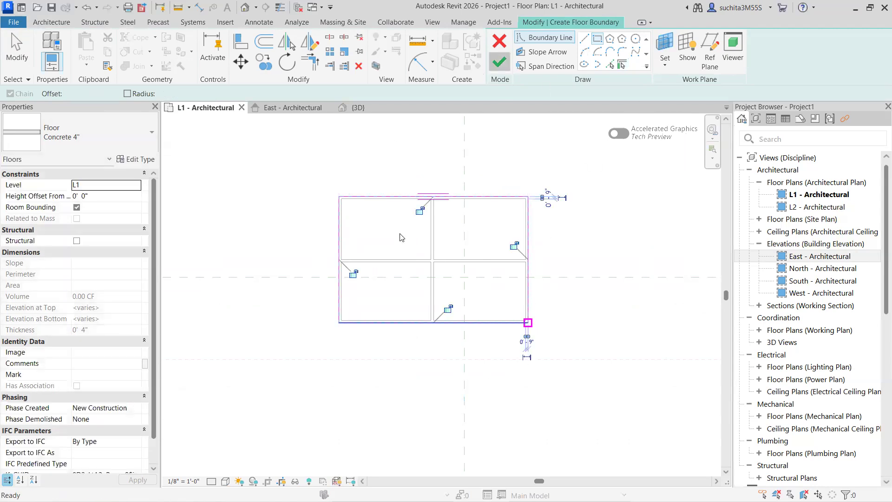
pyautogui.press('Escape')
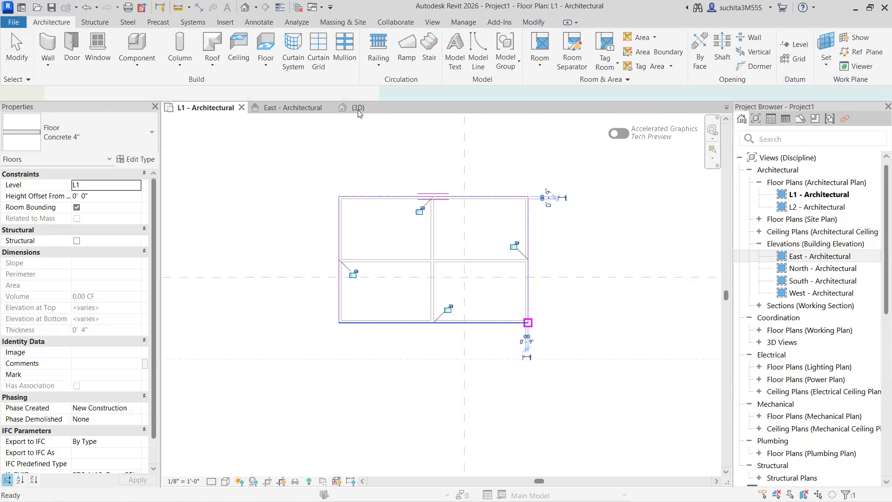
# Examine the new floor inside the four rooms in the 3D view.
pyautogui.click(358, 108)
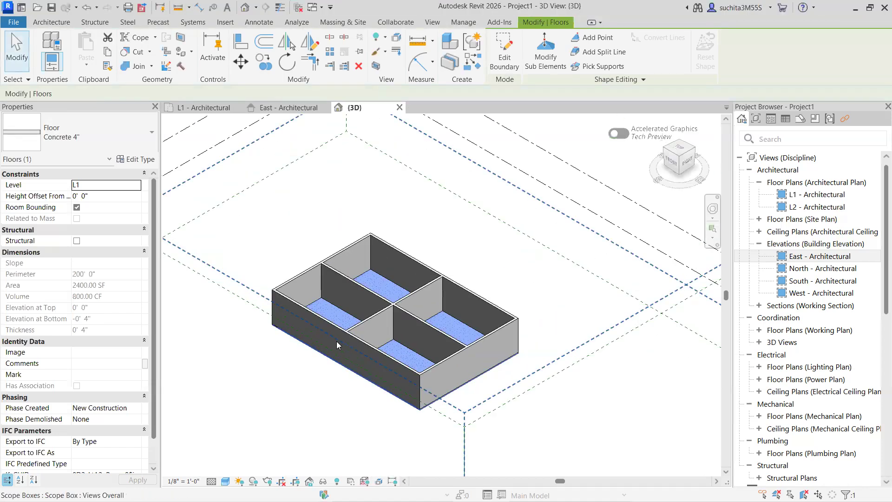
pyautogui.press('Escape')
pyautogui.scroll(3, 491, 287)
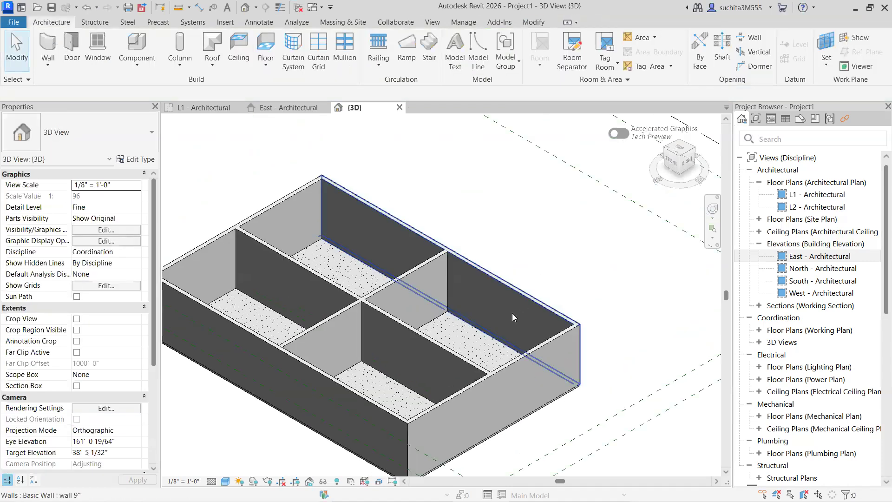
pyautogui.scroll(2, 437, 337)
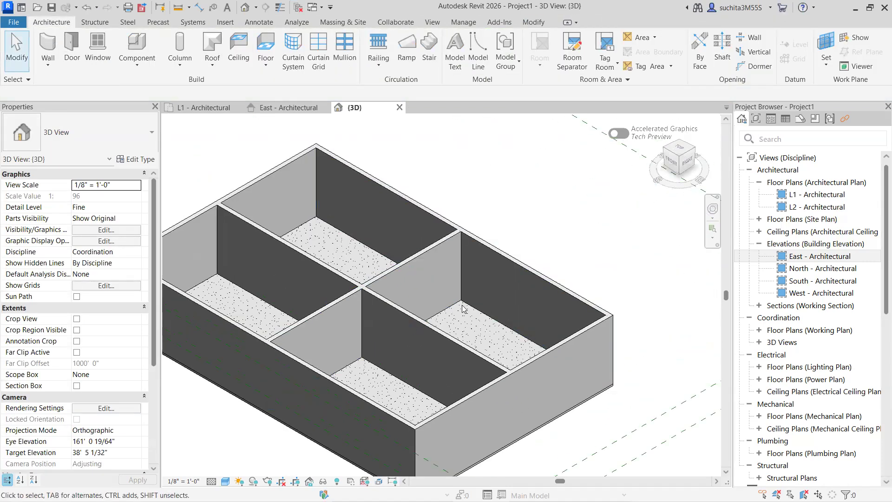
pyautogui.scroll(-2, 351, 367)
pyautogui.scroll(2, 350, 367)
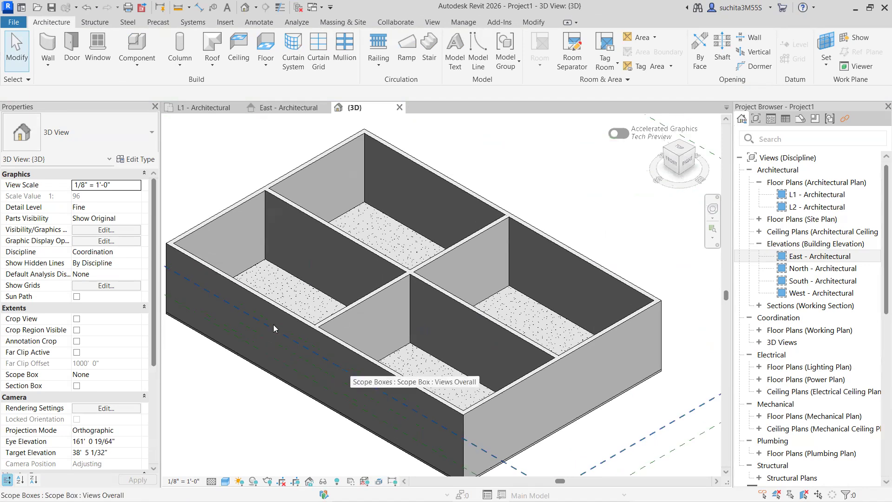
pyautogui.scroll(-3, 273, 328)
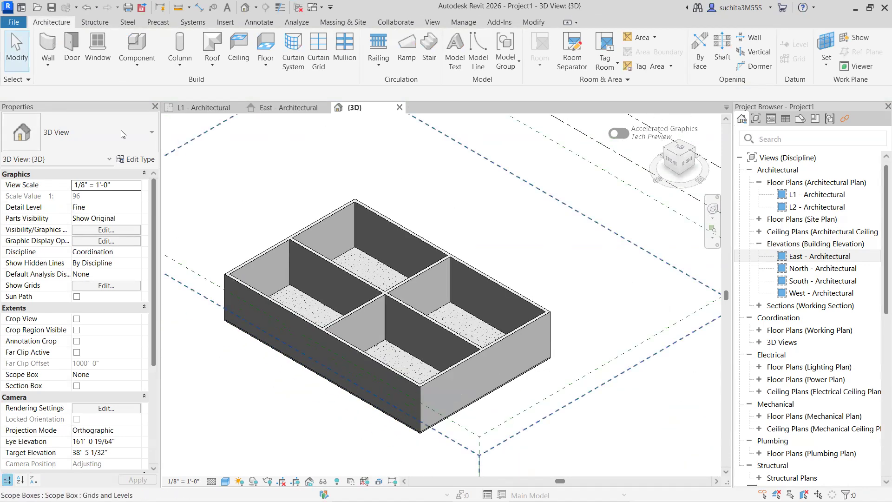
# Select the floor at the building's near corner and open the layer structure of its type for editing.
pyautogui.scroll(5, 420, 405)
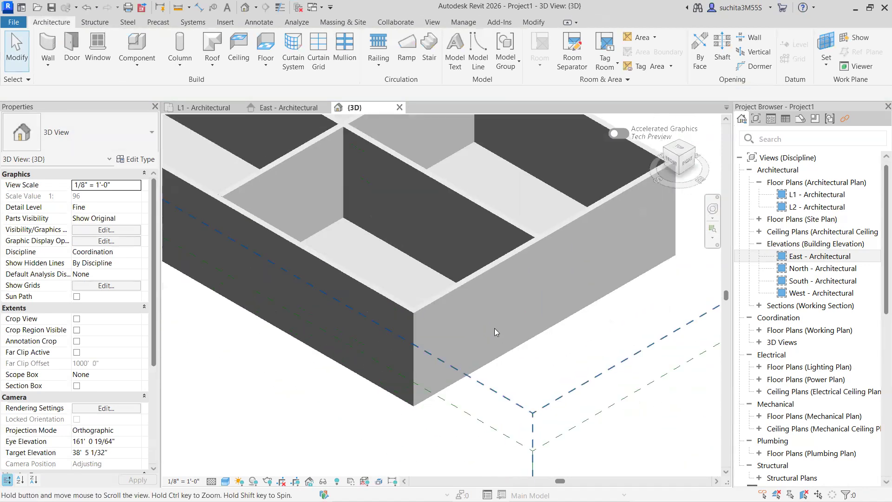
pyautogui.scroll(2, 454, 366)
pyautogui.click(455, 364)
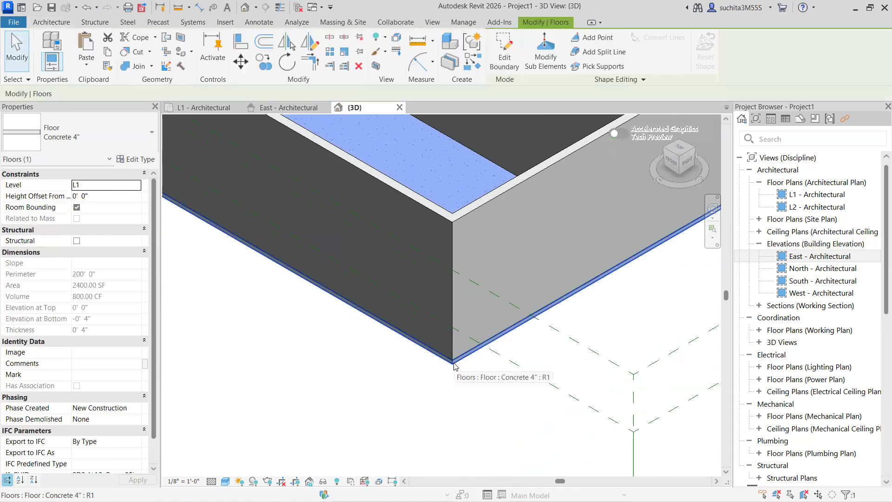
pyautogui.scroll(-3, 301, 287)
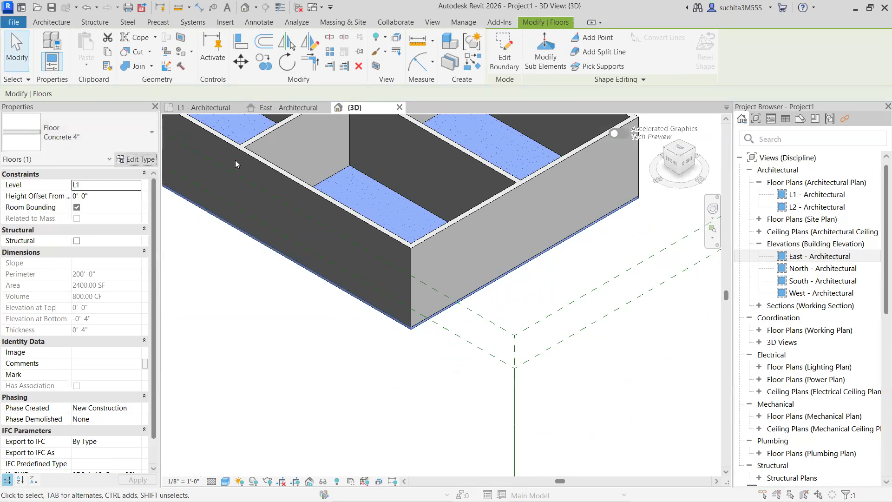
pyautogui.click(135, 159)
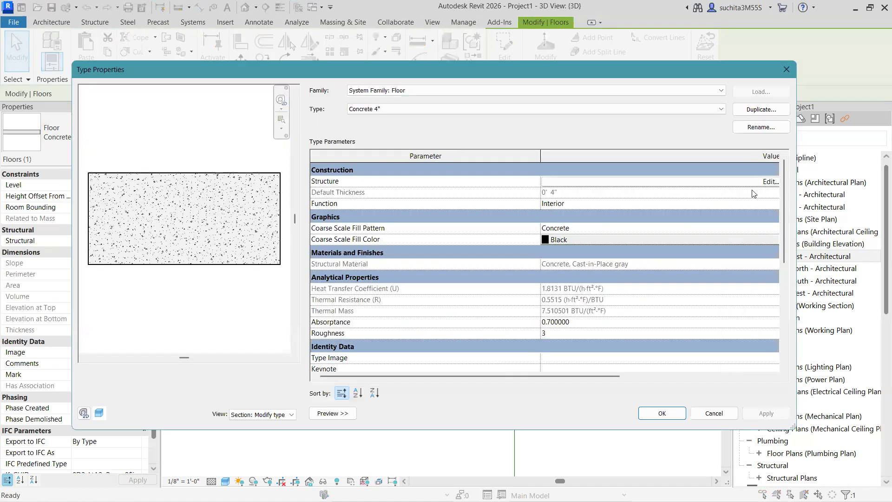
pyautogui.click(768, 184)
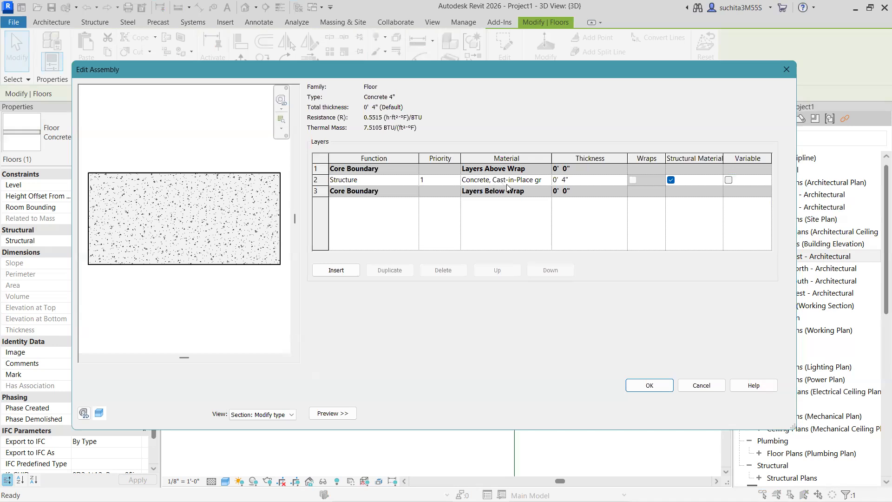
# Choose Oak Flooring as the material for the floor's Structure layer.
pyautogui.click(546, 182)
pyautogui.click(546, 180)
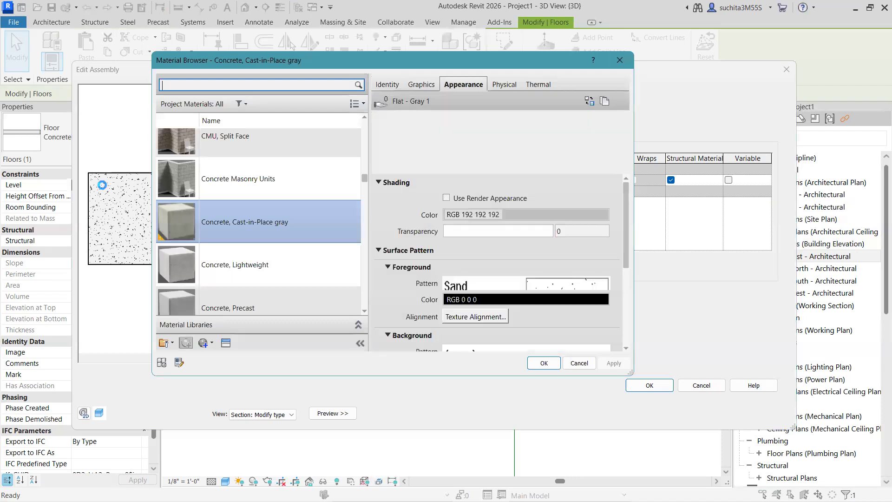
pyautogui.scroll(3, 220, 249)
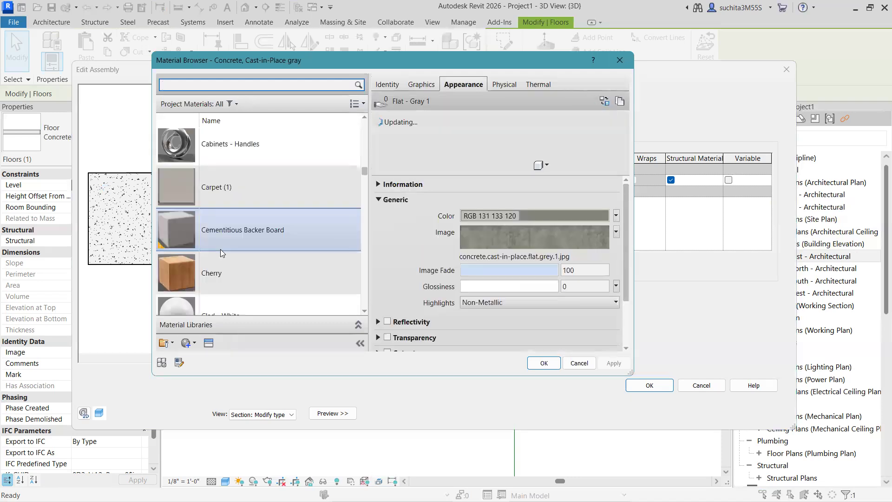
pyautogui.scroll(-10, 225, 277)
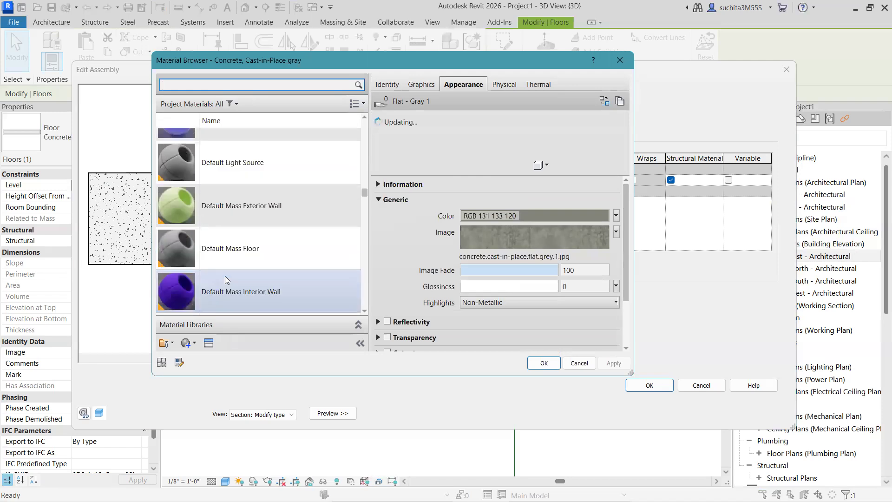
pyautogui.scroll(-10, 226, 278)
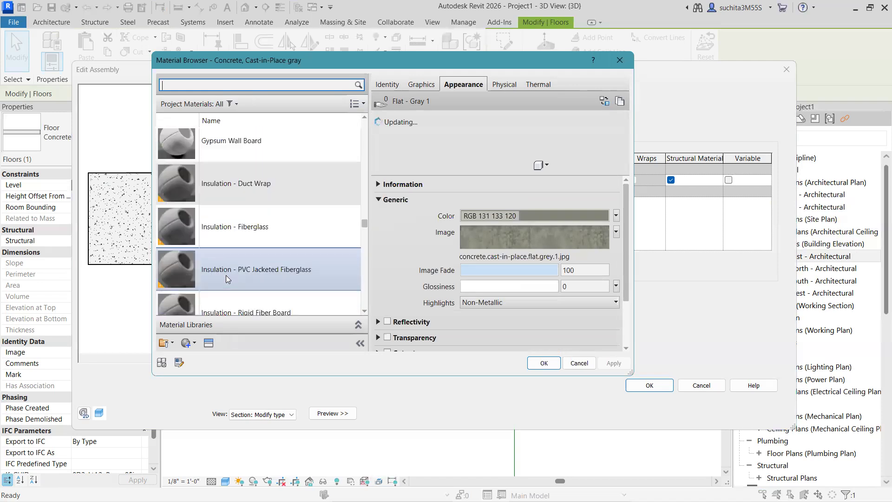
pyautogui.scroll(-5, 226, 275)
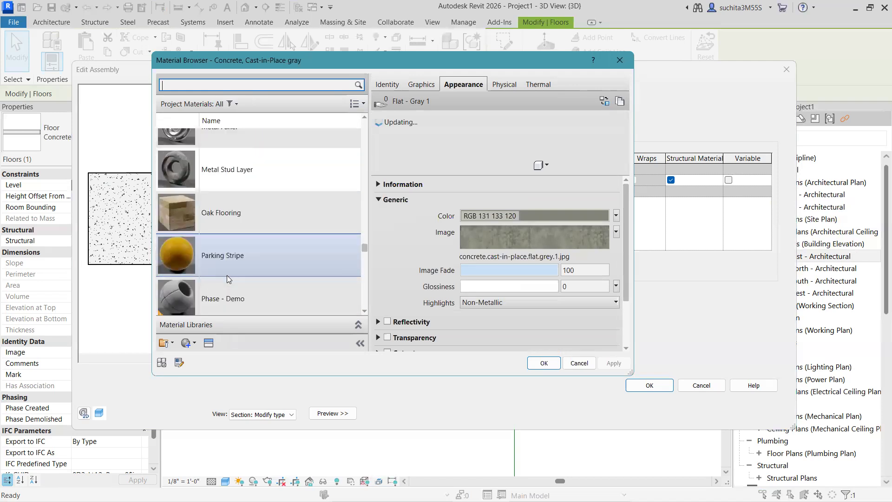
pyautogui.click(236, 212)
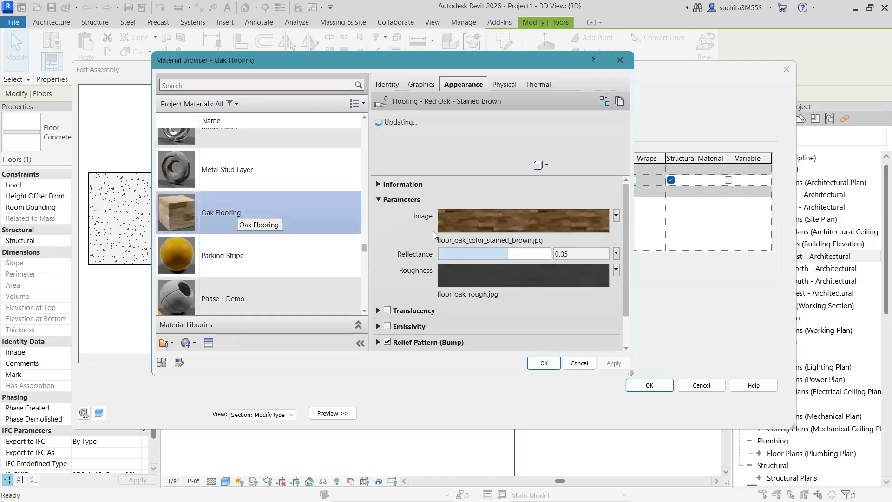
# Review the sample size and repeat settings of the Oak Flooring texture image in the Texture Editor.
pyautogui.moveTo(396, 58); pyautogui.dragTo(439, 69)
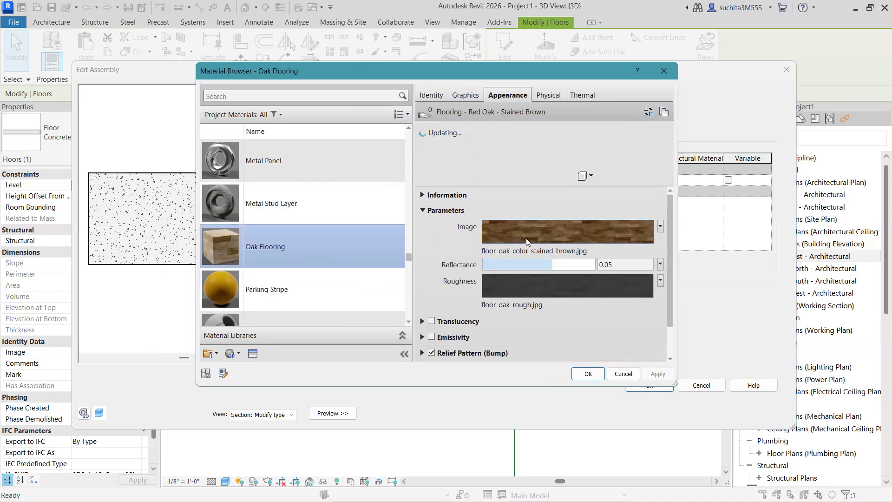
pyautogui.click(547, 229)
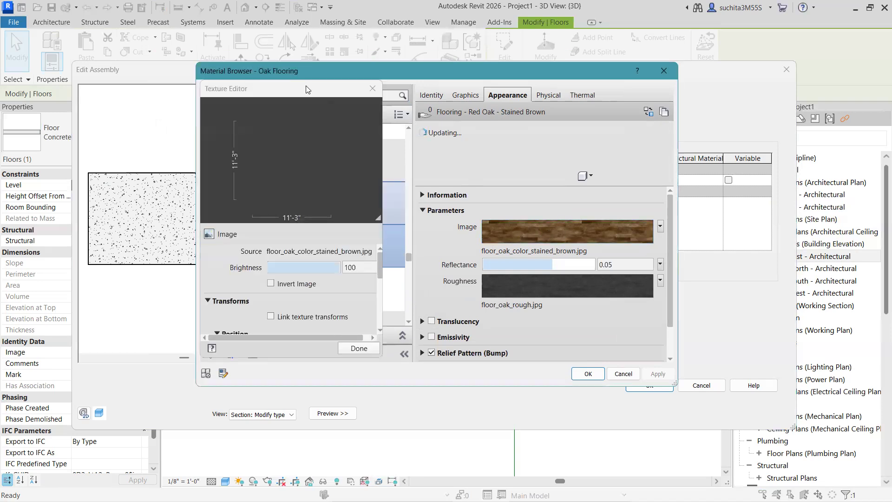
pyautogui.click(306, 86)
pyautogui.moveTo(305, 87); pyautogui.dragTo(373, 77)
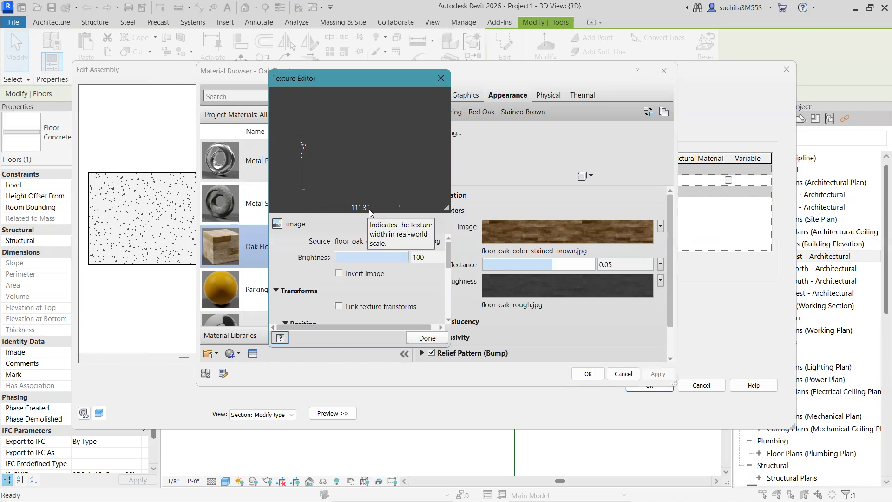
pyautogui.moveTo(390, 82); pyautogui.dragTo(377, 84)
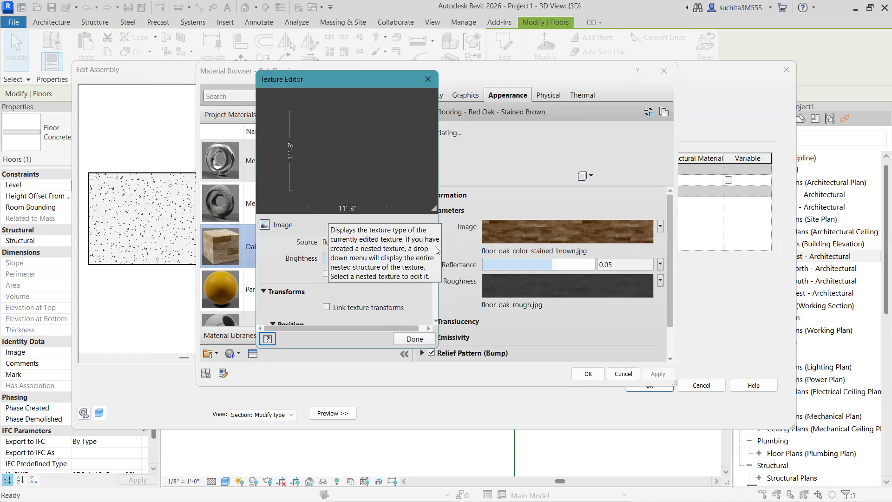
pyautogui.moveTo(435, 253); pyautogui.dragTo(432, 305)
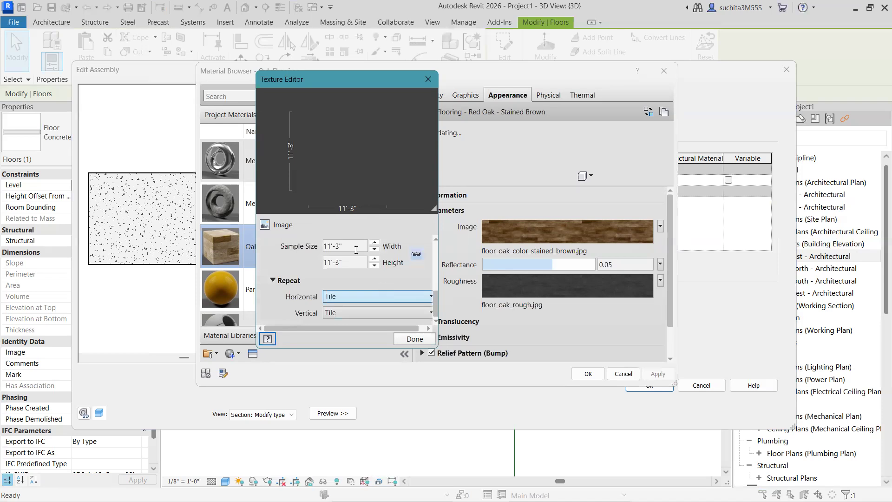
pyautogui.click(417, 344)
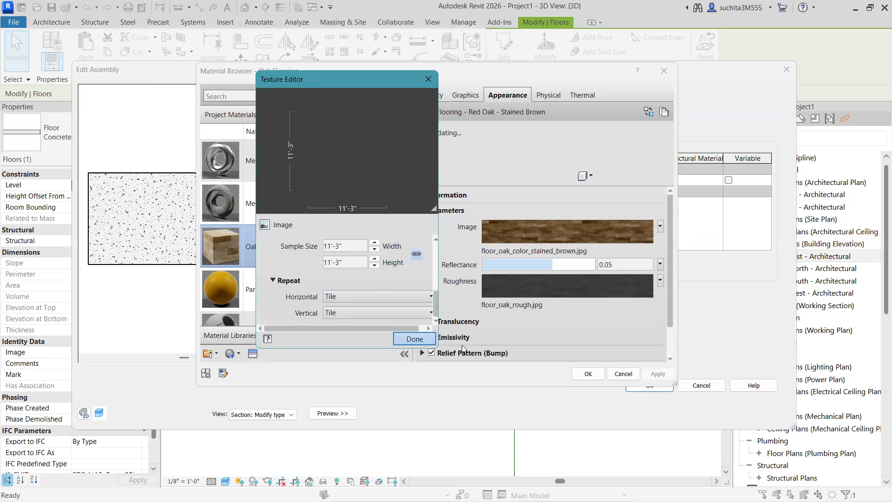
# Confirm the Oak Flooring material, the floor assembly and the type properties to apply them to the floor.
pyautogui.click(580, 375)
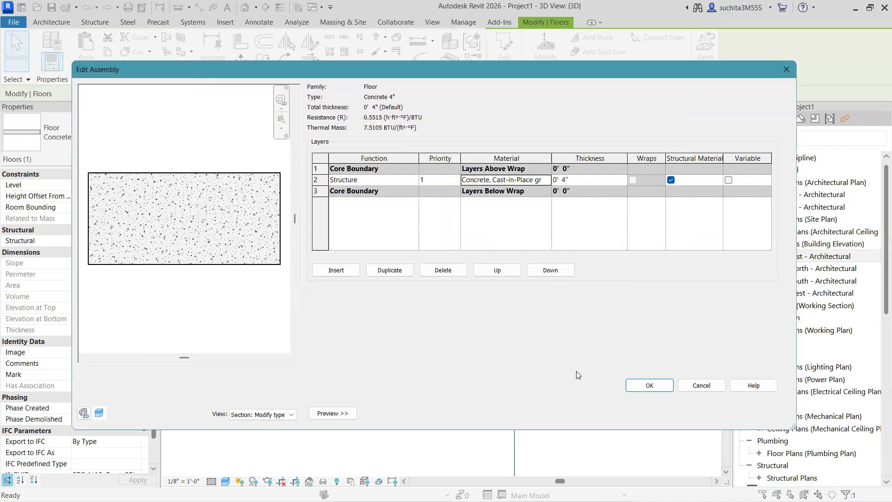
pyautogui.click(644, 380)
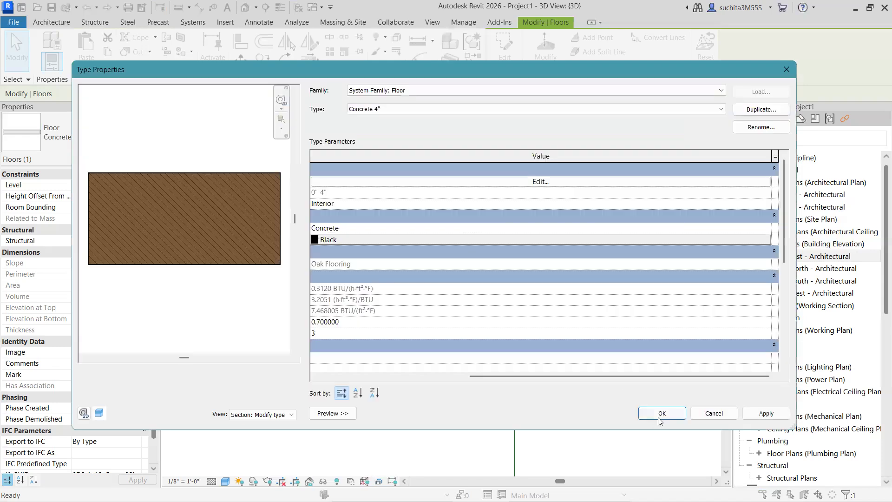
pyautogui.click(659, 415)
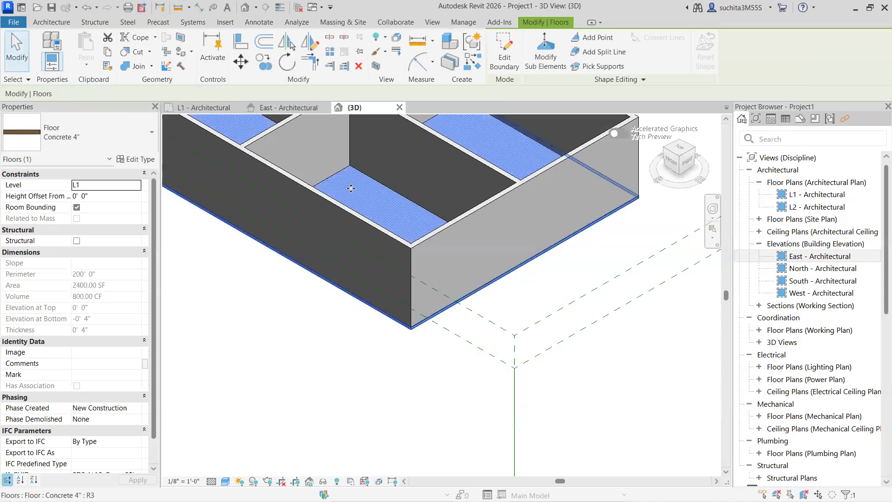
# Deselect the floor and set the 3D view's visual style to Realistic.
pyautogui.press('Escape')
pyautogui.scroll(4, 350, 189)
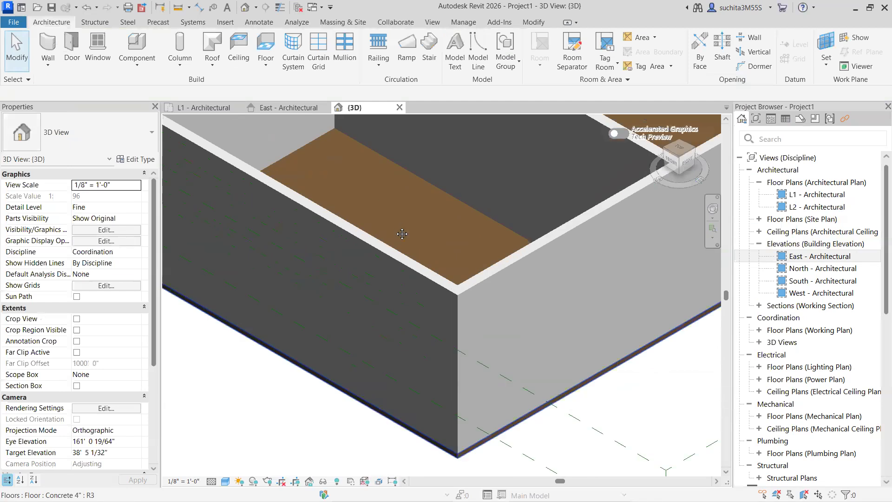
pyautogui.moveTo(402, 233); pyautogui.dragTo(402, 270, button='middle')
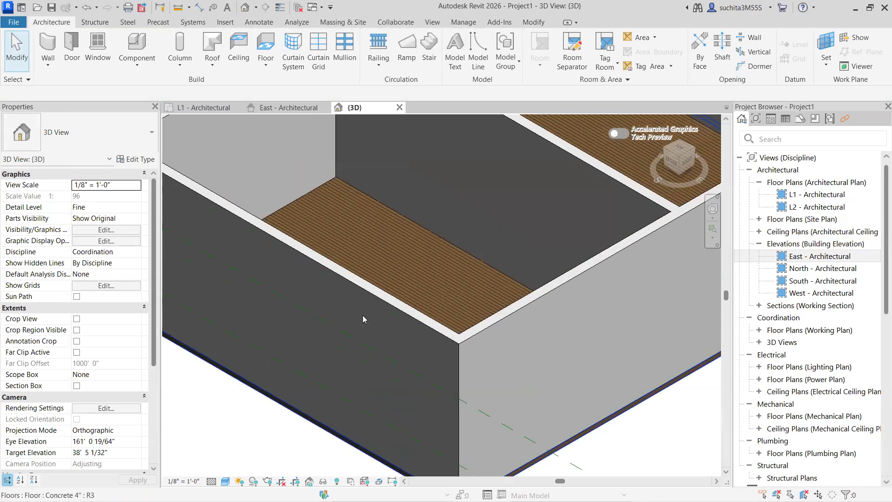
pyautogui.click(226, 481)
pyautogui.click(244, 468)
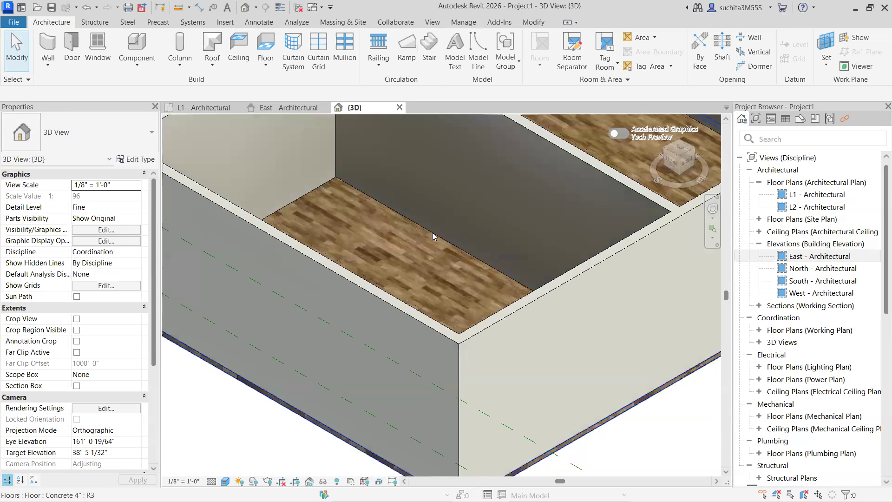
# Examine the oak flooring texture in the building's rooms in 3D and the room layout in the L1 plan.
pyautogui.scroll(5, 407, 273)
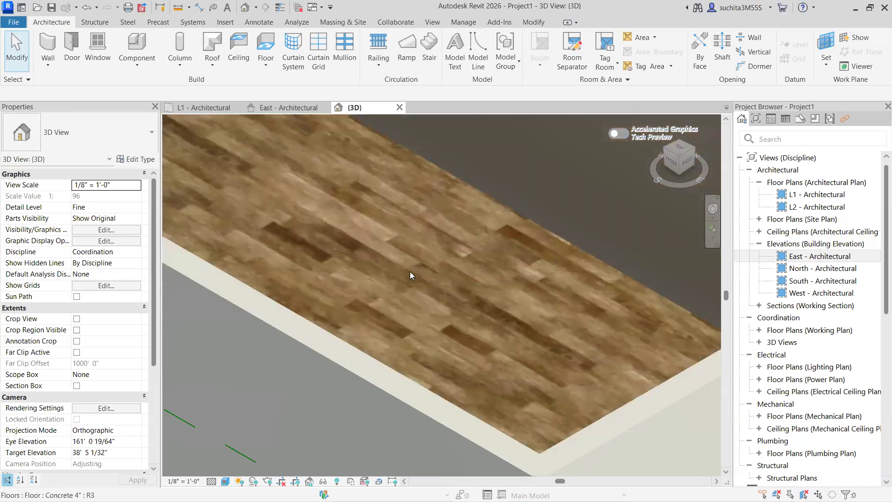
pyautogui.scroll(-2, 410, 273)
pyautogui.scroll(-3, 432, 295)
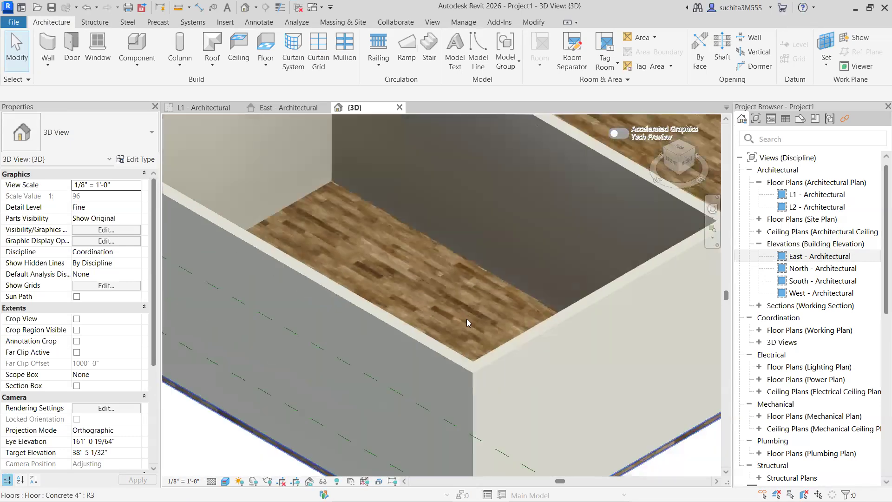
pyautogui.scroll(-3, 466, 319)
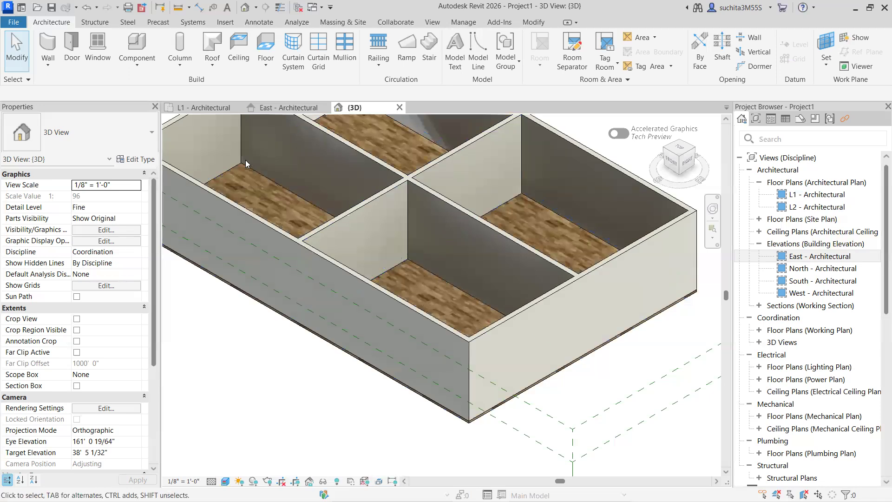
pyautogui.scroll(1, 247, 164)
pyautogui.scroll(2, 339, 155)
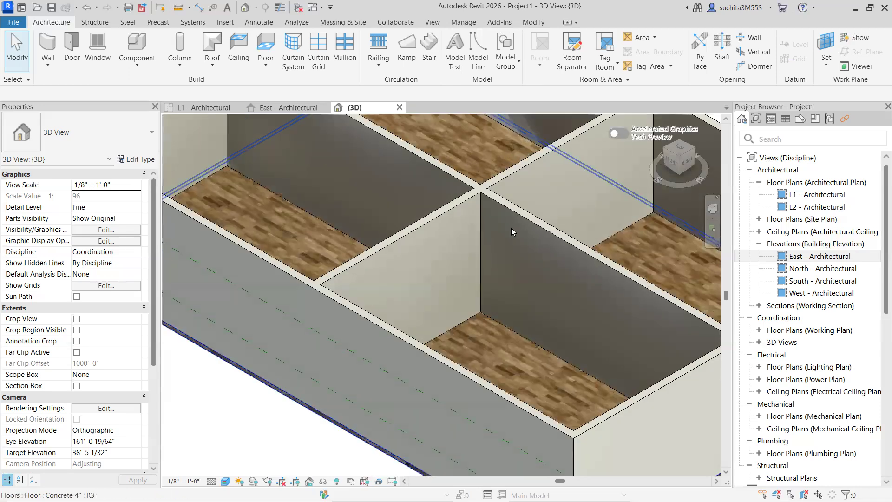
pyautogui.scroll(-3, 534, 235)
pyautogui.scroll(2, 404, 146)
pyautogui.scroll(2, 366, 149)
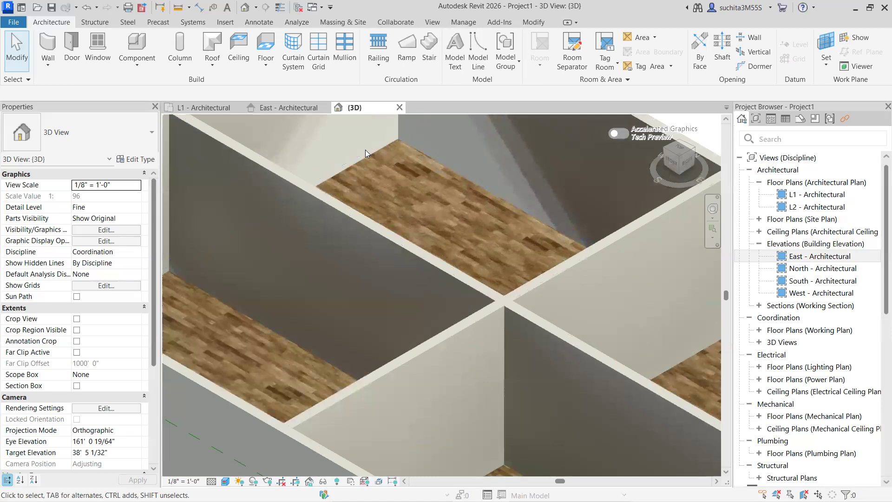
pyautogui.scroll(-3, 395, 163)
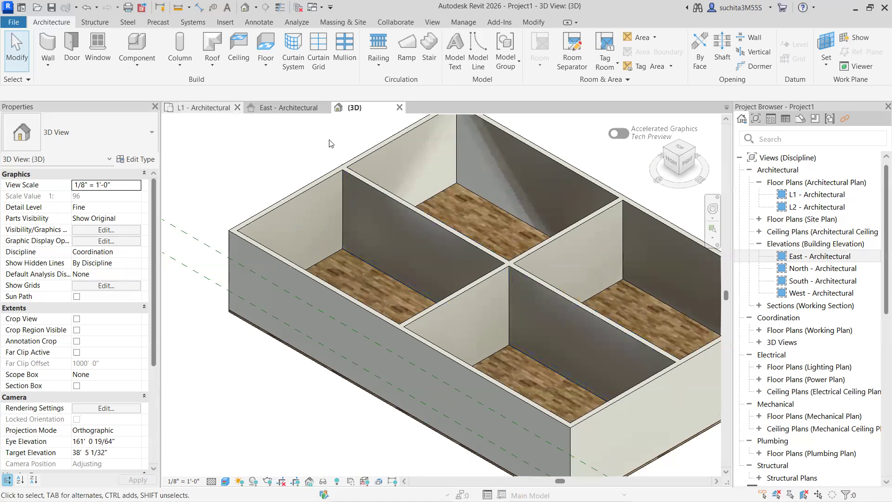
pyautogui.click(209, 109)
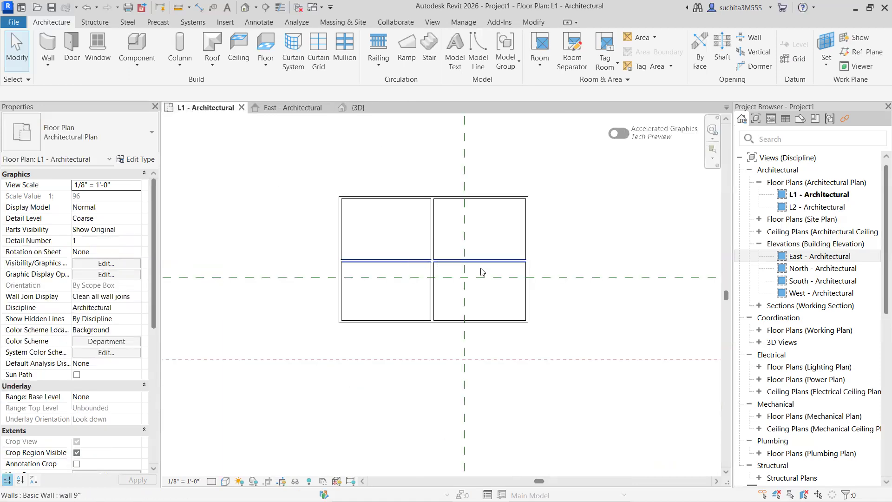
pyautogui.click(357, 108)
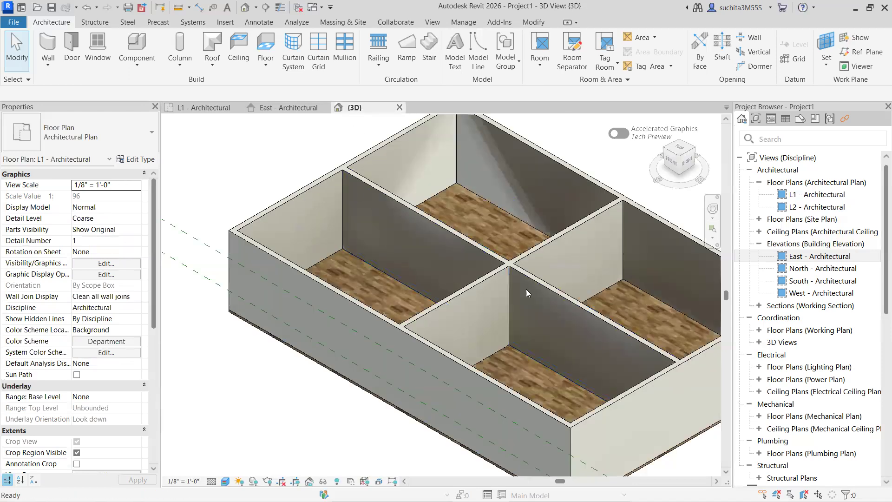
# Paint the top face of the building's floor with the Metal Door - Brindle material.
pyautogui.moveTo(591, 306); pyautogui.dragTo(510, 328, button='middle')
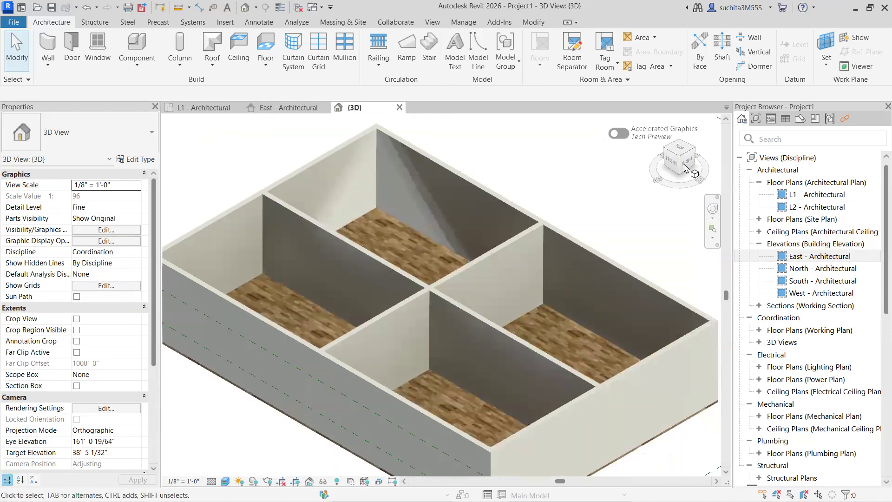
pyautogui.moveTo(664, 172); pyautogui.dragTo(641, 199)
pyautogui.moveTo(518, 355); pyautogui.dragTo(487, 372, button='middle')
pyautogui.scroll(-2, 500, 366)
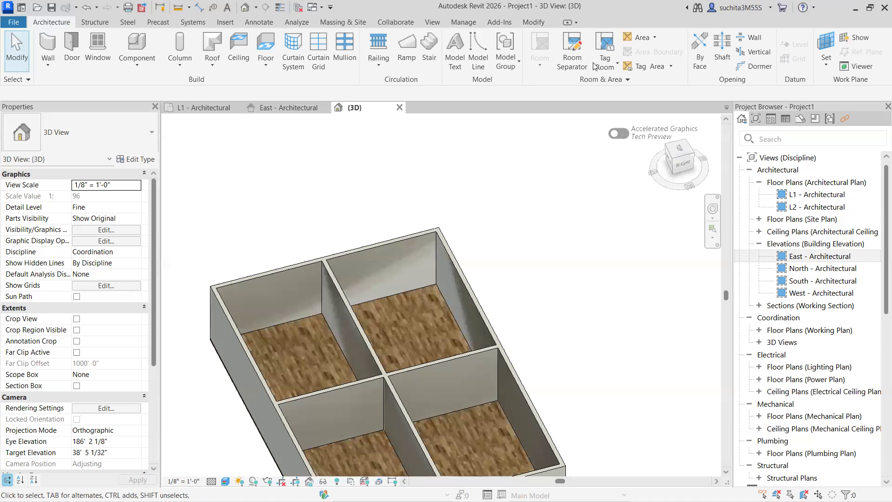
pyautogui.click(533, 22)
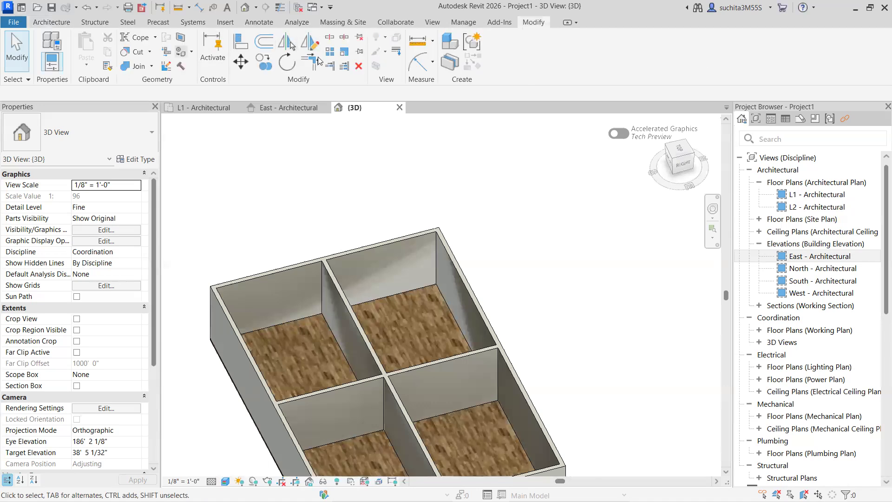
pyautogui.click(191, 52)
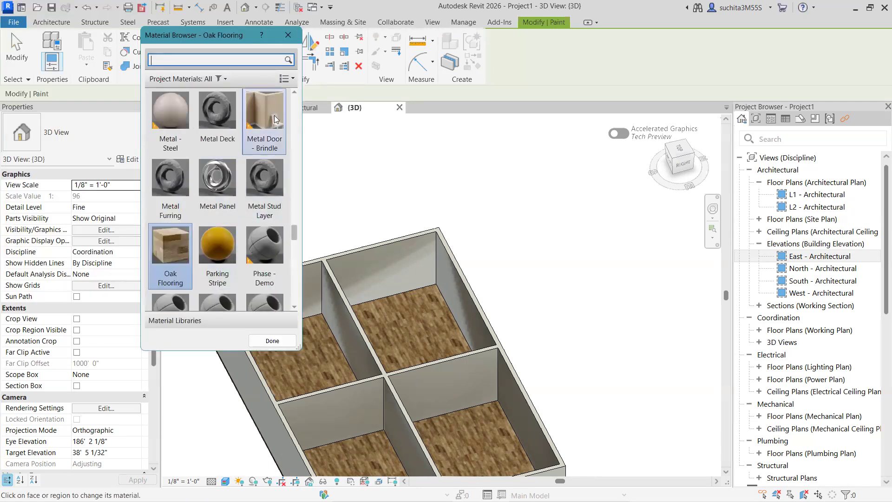
pyautogui.click(275, 118)
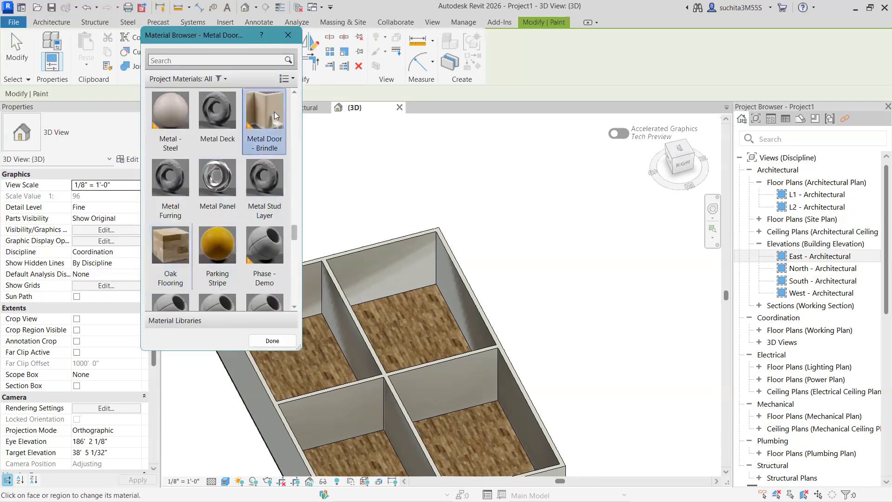
pyautogui.click(423, 323)
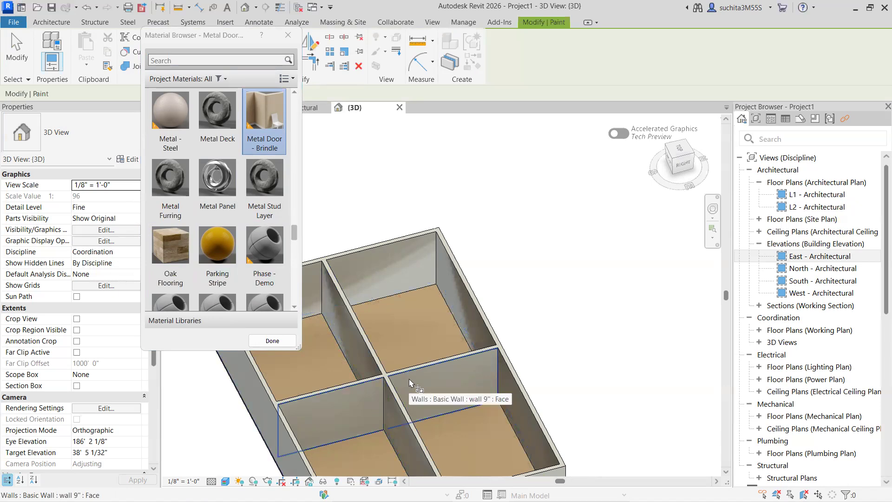
pyautogui.scroll(-1, 219, 251)
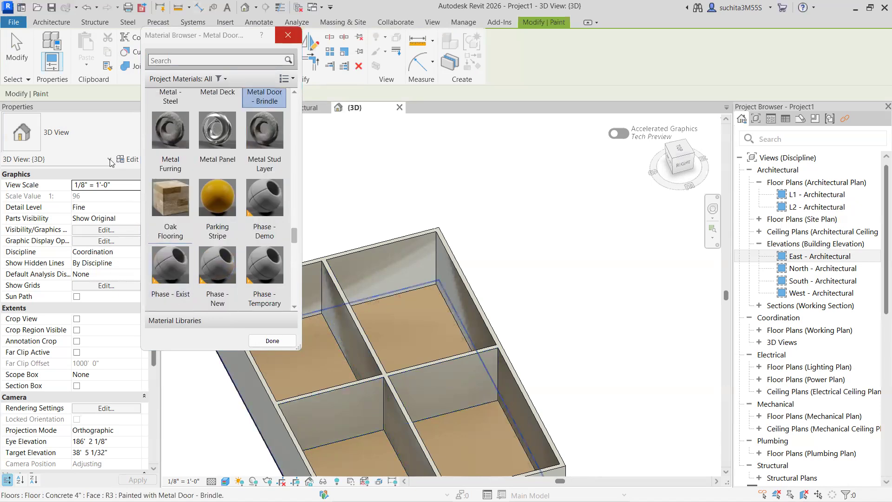
pyautogui.press('Escape')
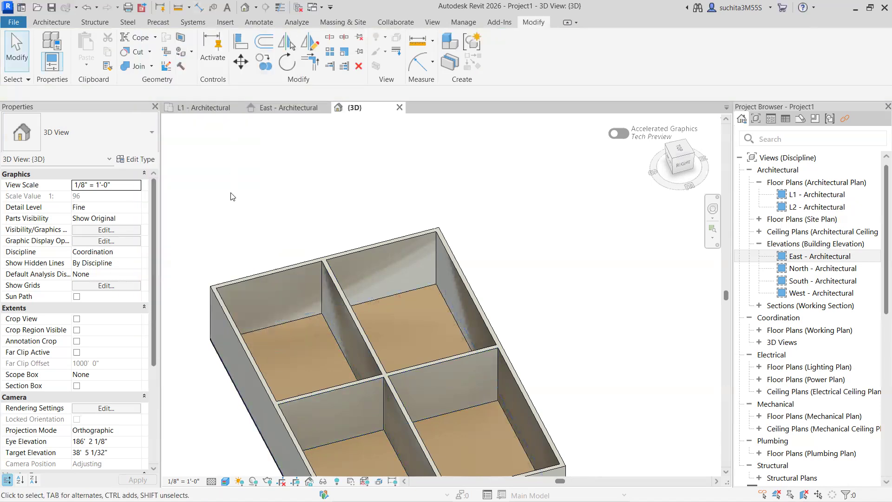
# Start a new floor in the L1 - Architectural plan and duplicate the Concrete 4" type as "floor mat".
pyautogui.click(194, 106)
pyautogui.scroll(3, 559, 251)
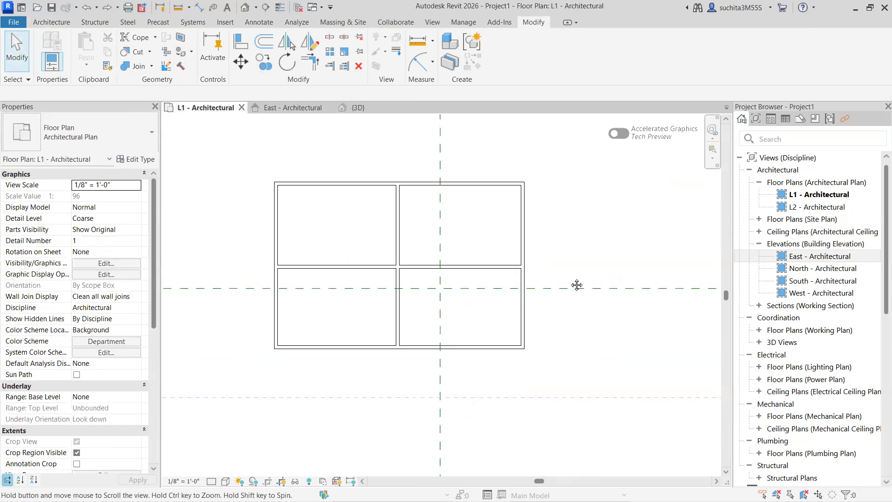
pyautogui.moveTo(577, 285); pyautogui.dragTo(586, 312, button='middle')
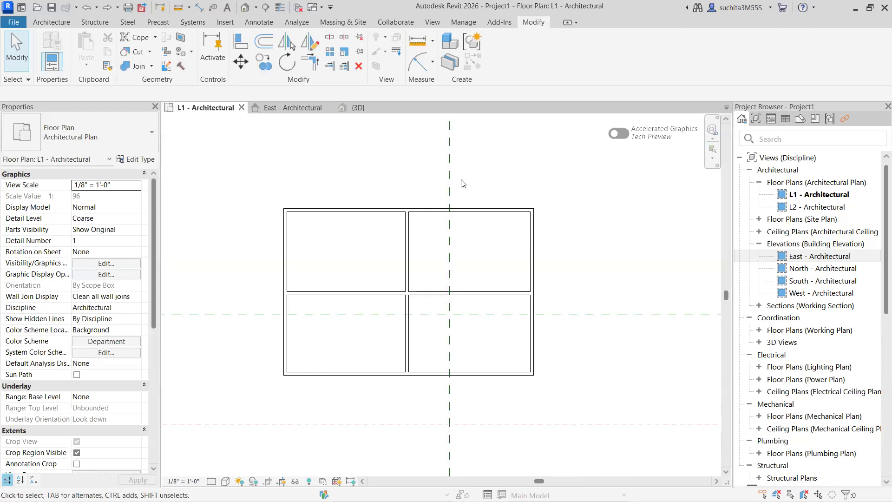
pyautogui.click(54, 24)
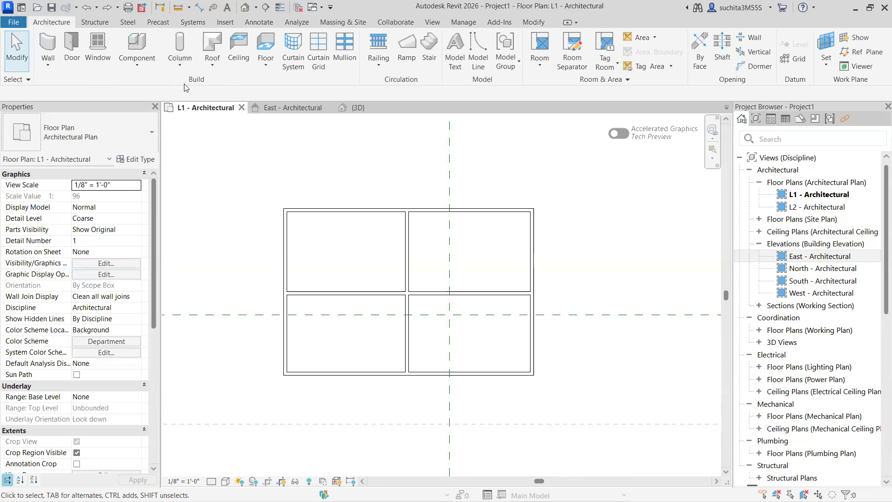
pyautogui.click(270, 69)
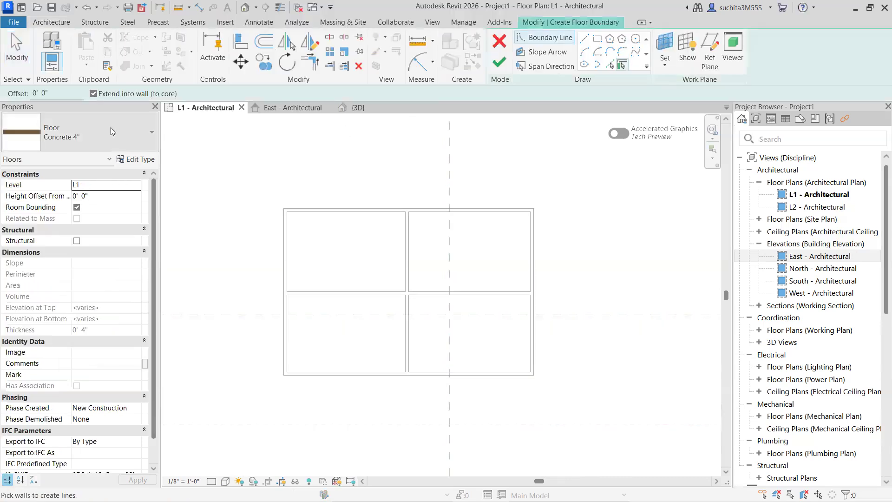
pyautogui.click(110, 132)
pyautogui.click(136, 159)
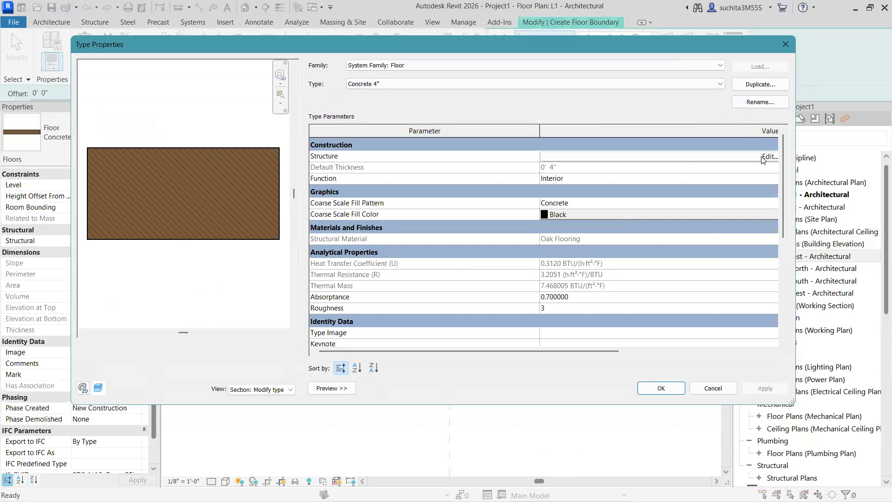
pyautogui.click(760, 85)
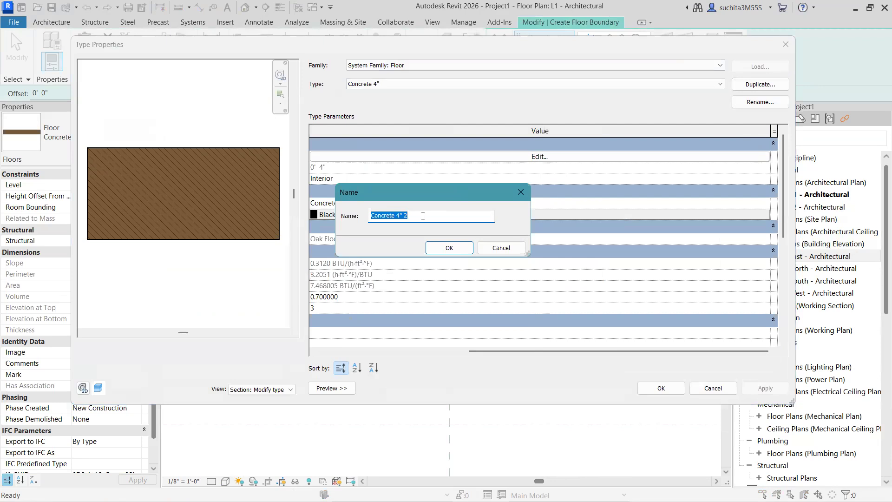
pyautogui.moveTo(411, 217); pyautogui.dragTo(357, 218)
pyautogui.write('f')
pyautogui.click(434, 247)
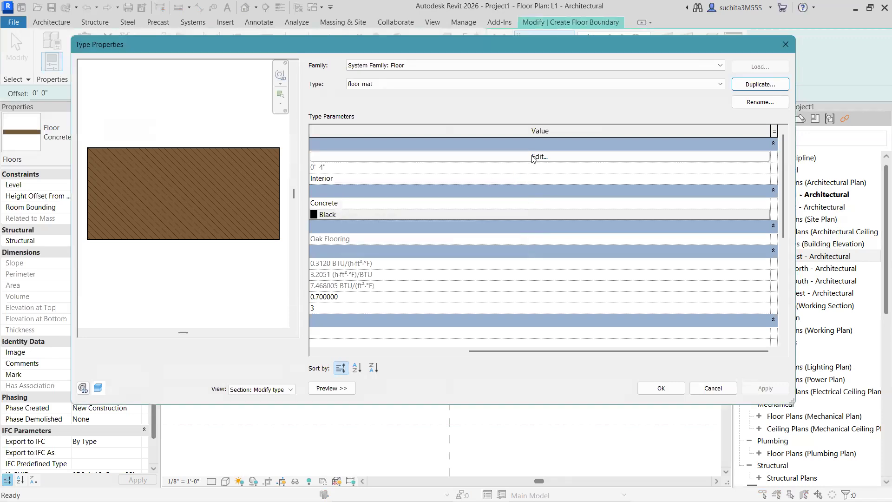
# Set the Structure layer thickness of the floor mat type to 0' 0 101/256" and apply the type changes.
pyautogui.click(533, 156)
pyautogui.click(590, 155)
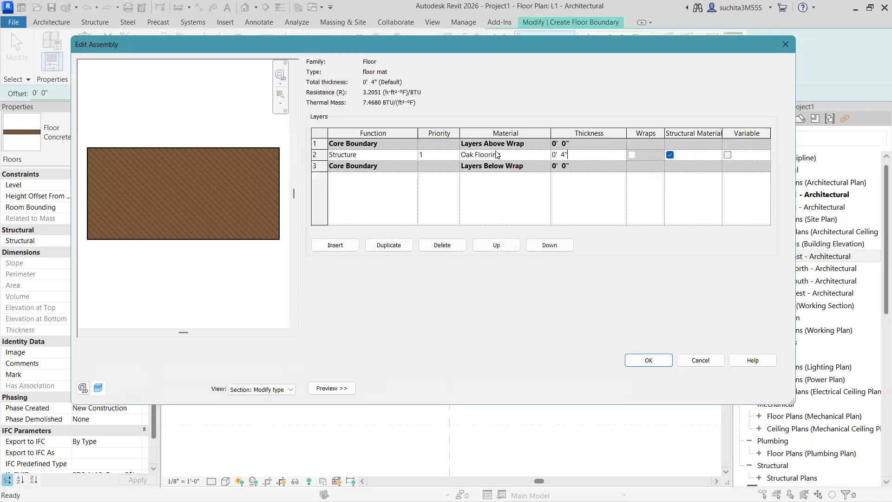
pyautogui.write('1')
pyautogui.press('Tab')
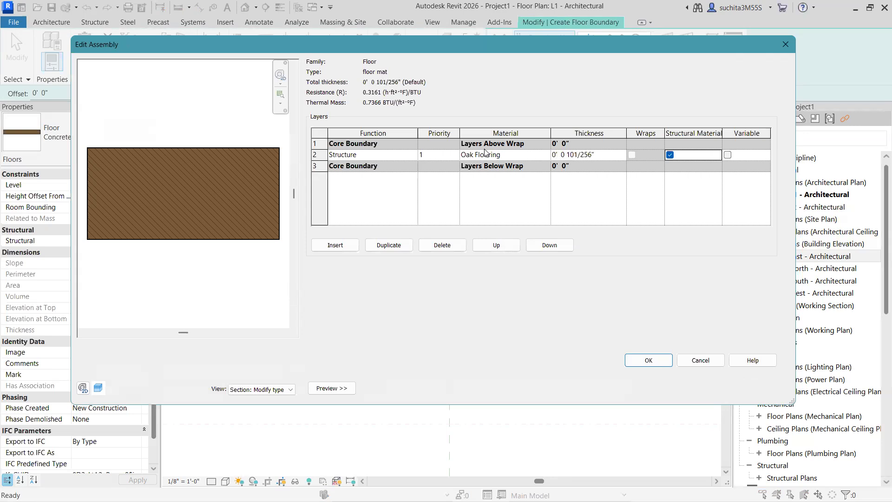
pyautogui.click(649, 361)
pyautogui.click(661, 389)
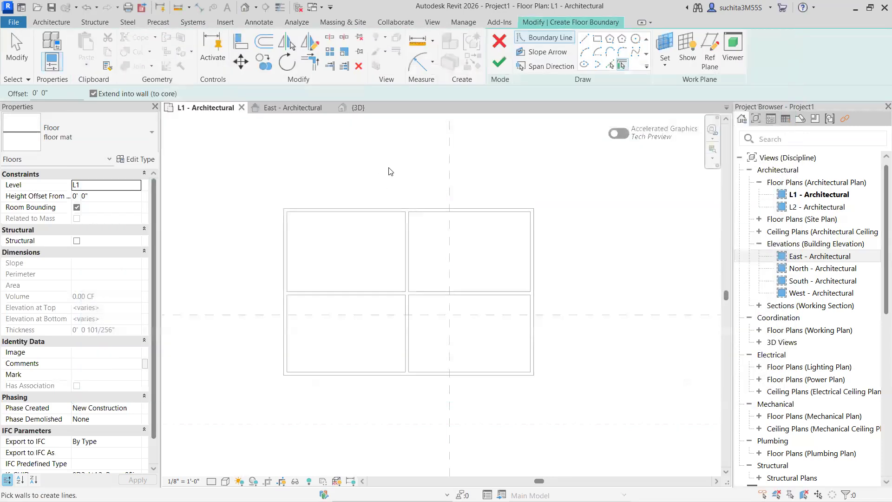
pyautogui.click(597, 38)
pyautogui.click(287, 212)
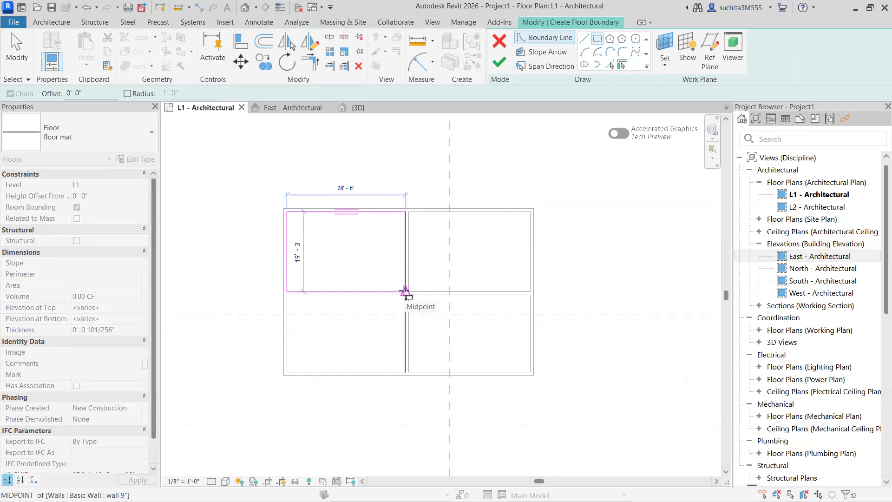
pyautogui.press('Escape')
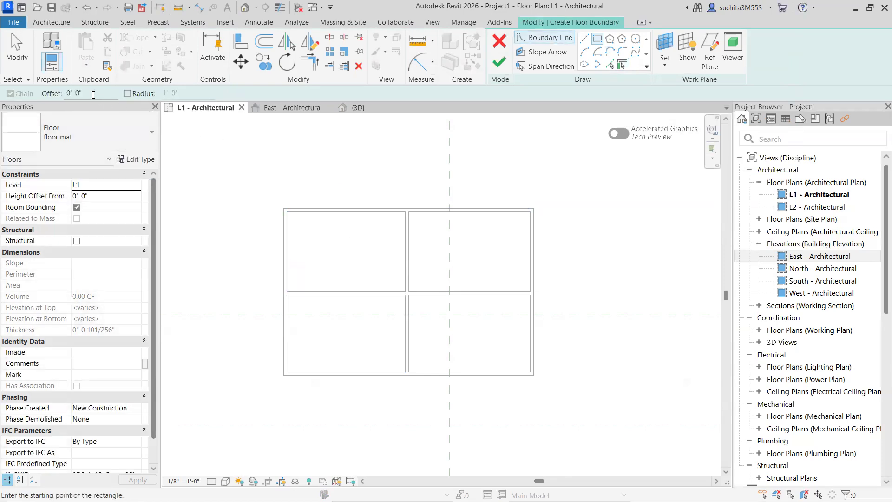
pyautogui.click(91, 94)
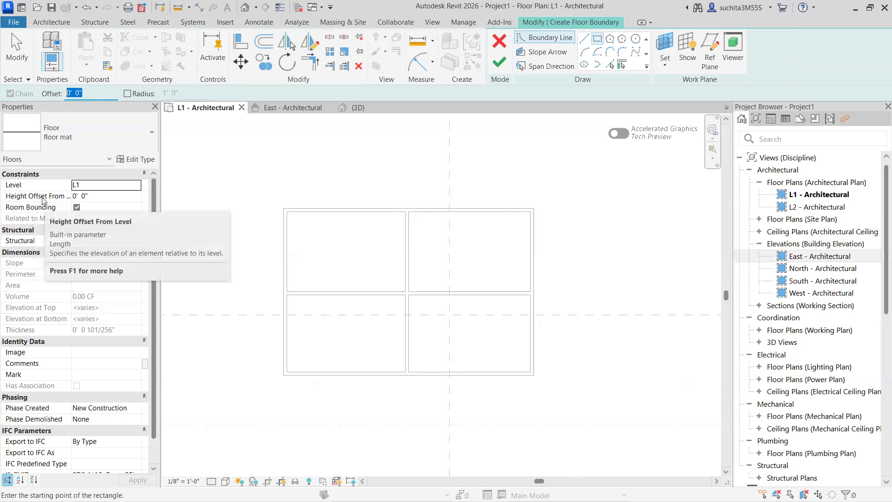
# Set the new floor's Height Offset From Level to 0' 5".
pyautogui.click(85, 197)
pyautogui.moveTo(85, 197); pyautogui.dragTo(65, 198)
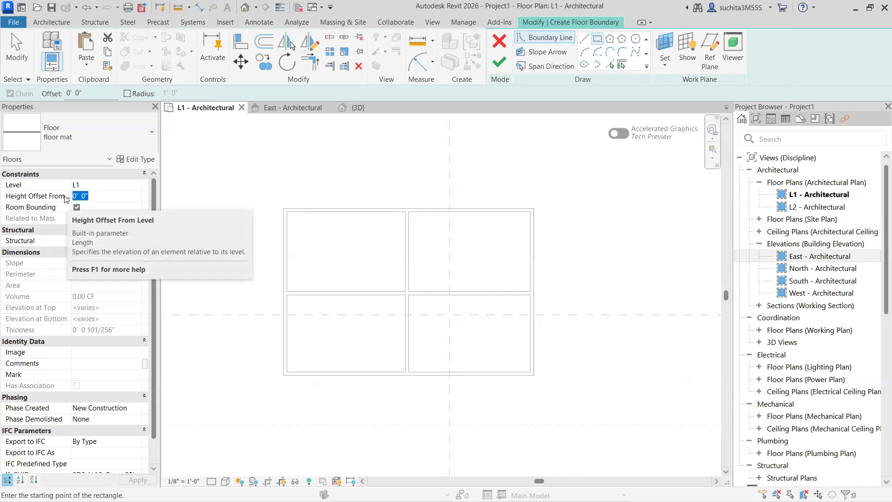
pyautogui.write('4')
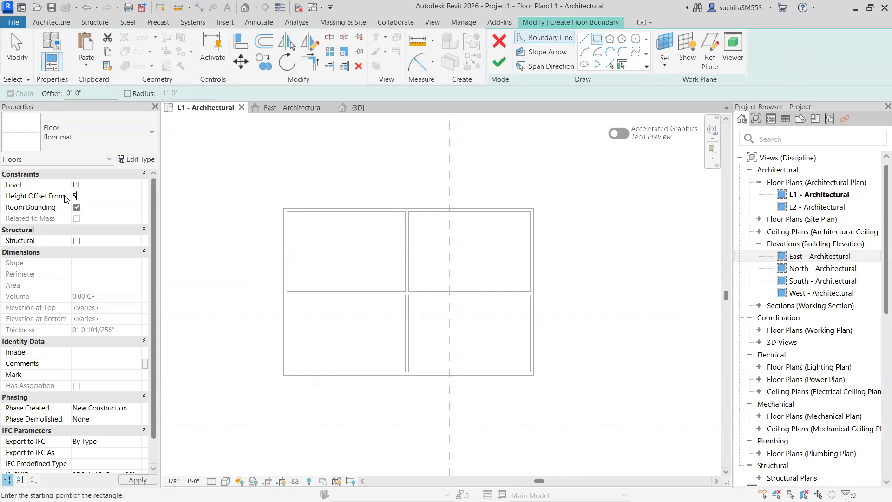
pyautogui.press('Return')
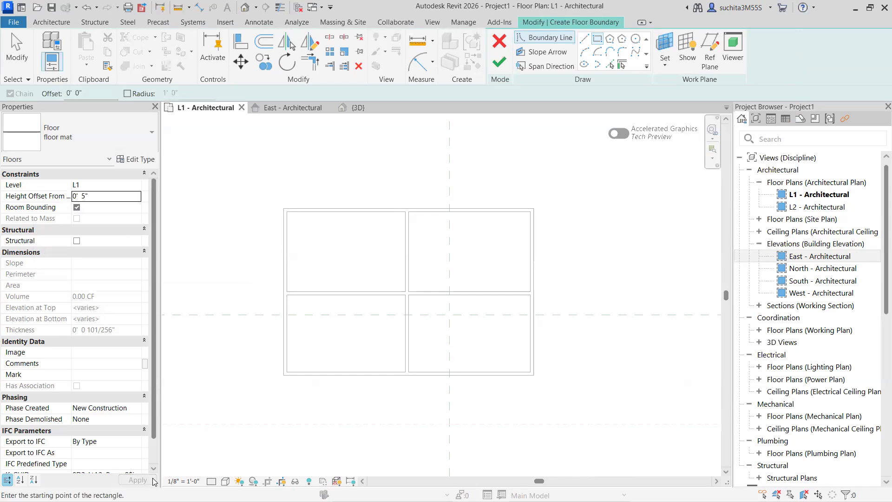
# Sketch a rectangular boundary of 28' 6" by 19' 3" along the upper-left room's inner wall faces and finish the floor mat.
pyautogui.click(287, 212)
pyautogui.click(405, 291)
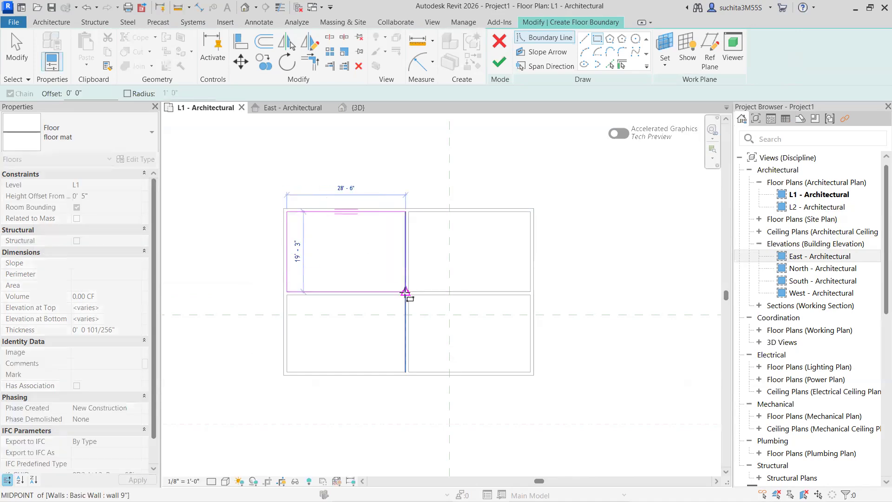
pyautogui.click(500, 62)
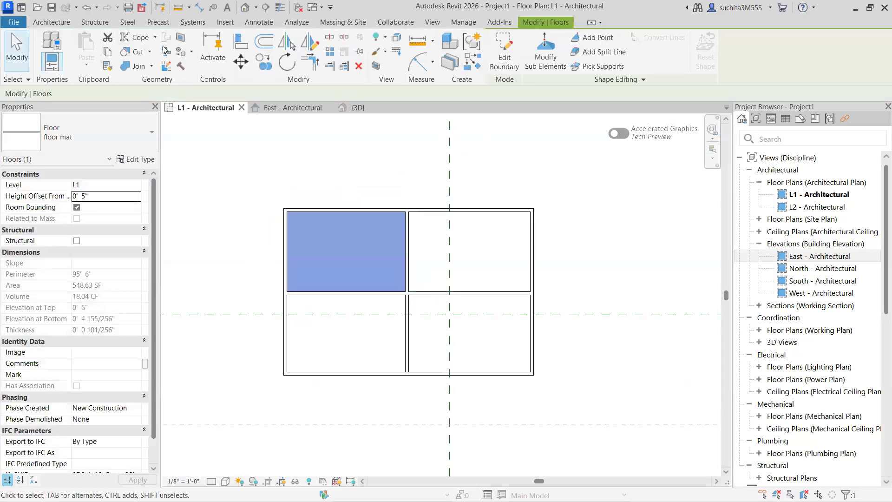
# Try to sketch another floor mat boundary of 29' 7 1/2" by 19' 7 1/2" over the upper-right room, and undo the rectangle.
pyautogui.click(52, 22)
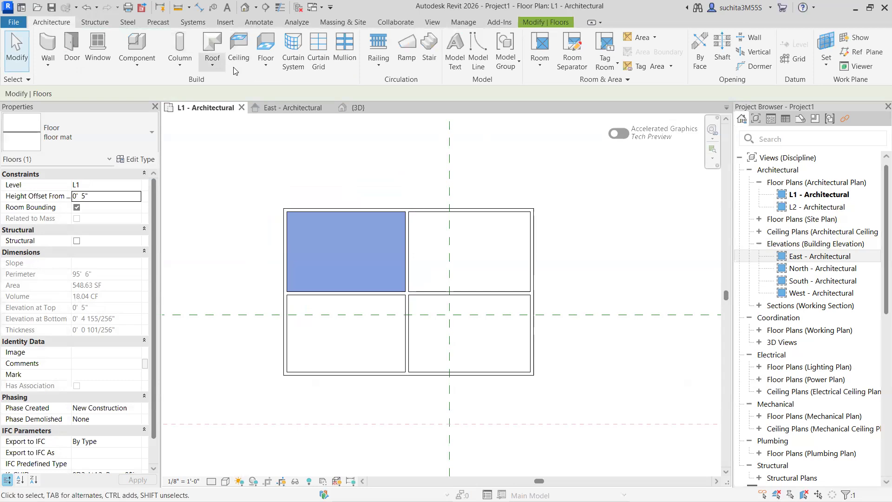
pyautogui.click(267, 67)
pyautogui.click(284, 84)
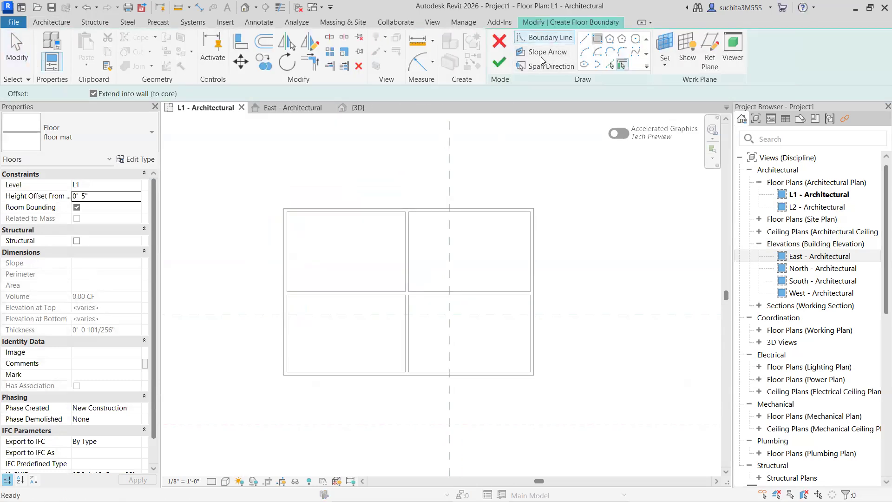
pyautogui.click(409, 211)
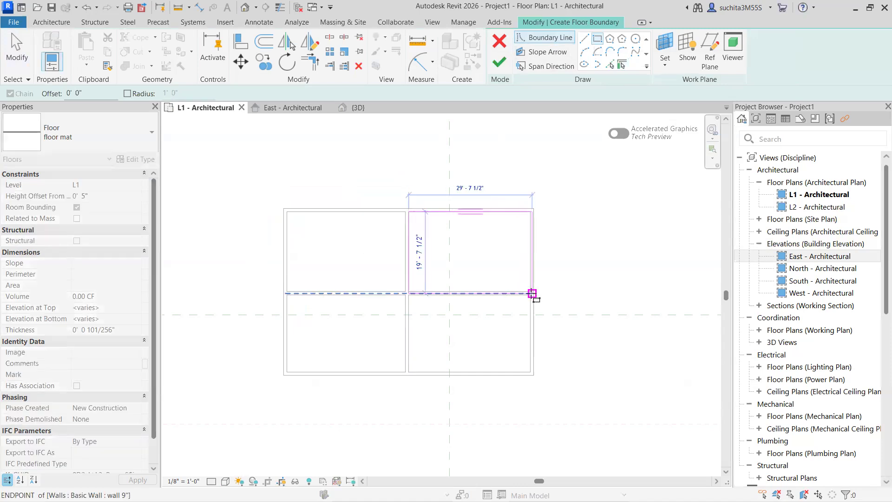
pyautogui.click(533, 293)
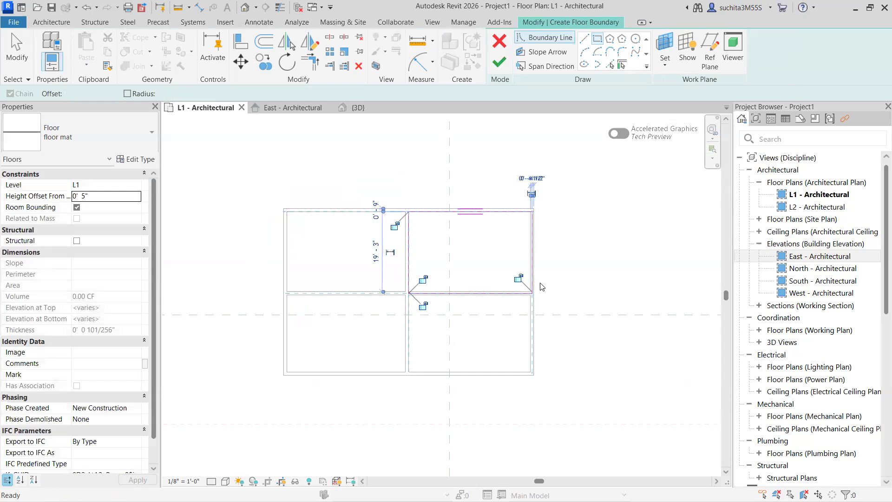
pyautogui.hotkey('ctrl', 'z')
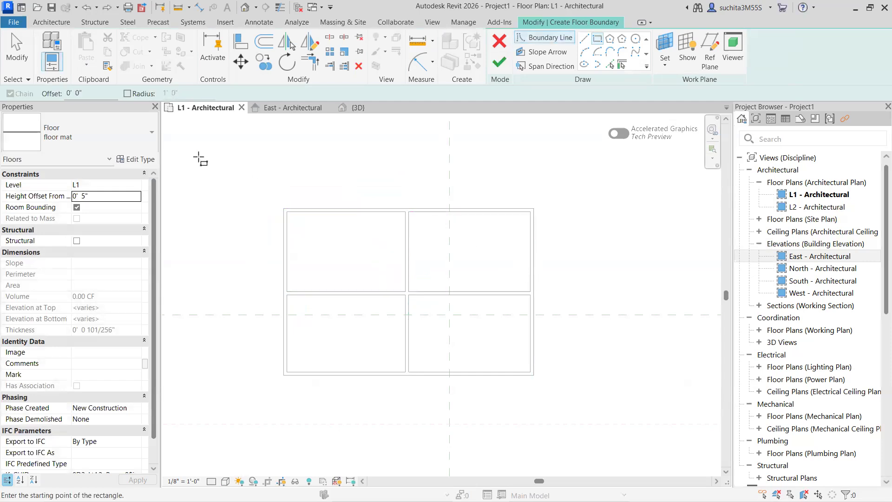
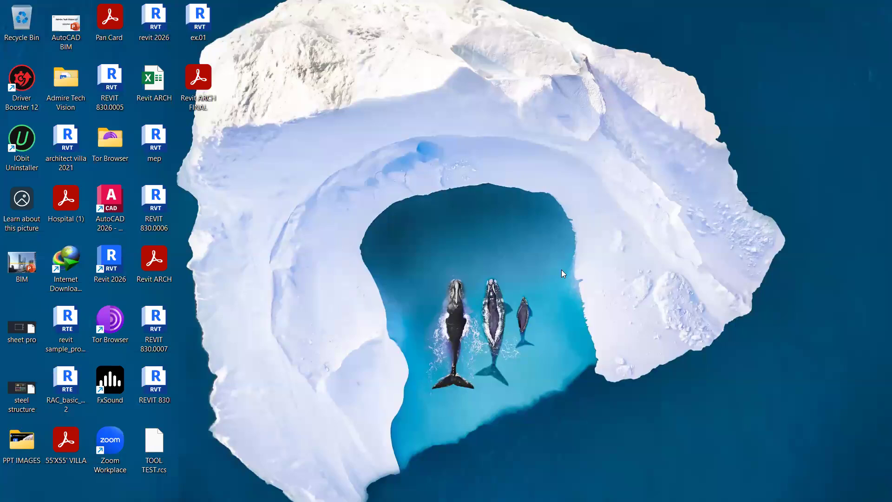
# Switch back to Revit and remove the floor mat from the rear-right room in the 3D view, cancelling its boundary edit.
pyautogui.moveTo(597, 499)
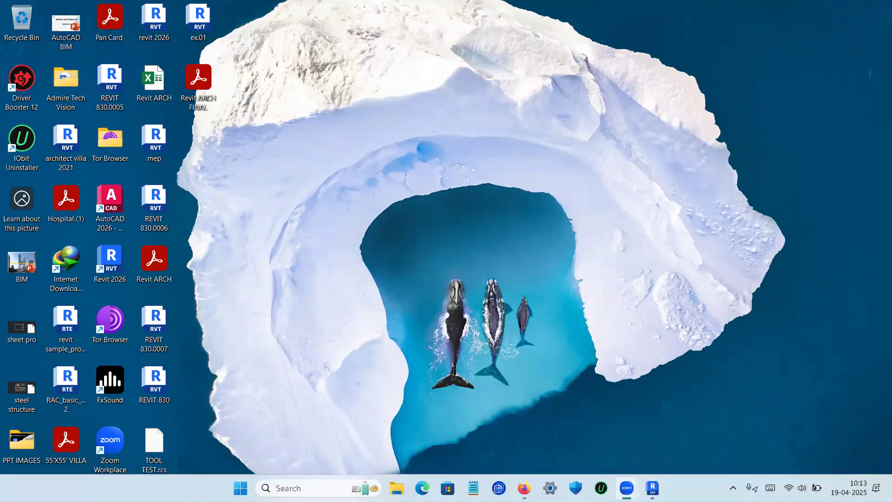
pyautogui.click(652, 488)
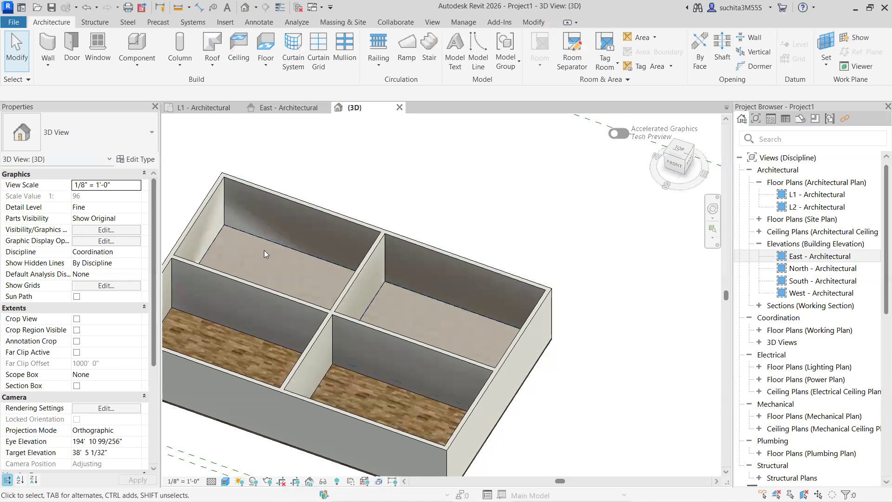
pyautogui.scroll(1, 240, 301)
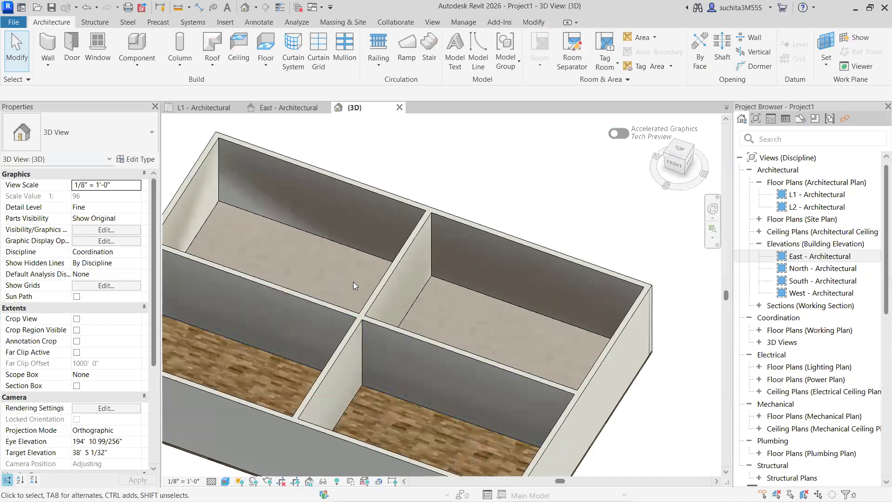
pyautogui.scroll(-1, 462, 310)
pyautogui.doubleClick(463, 313)
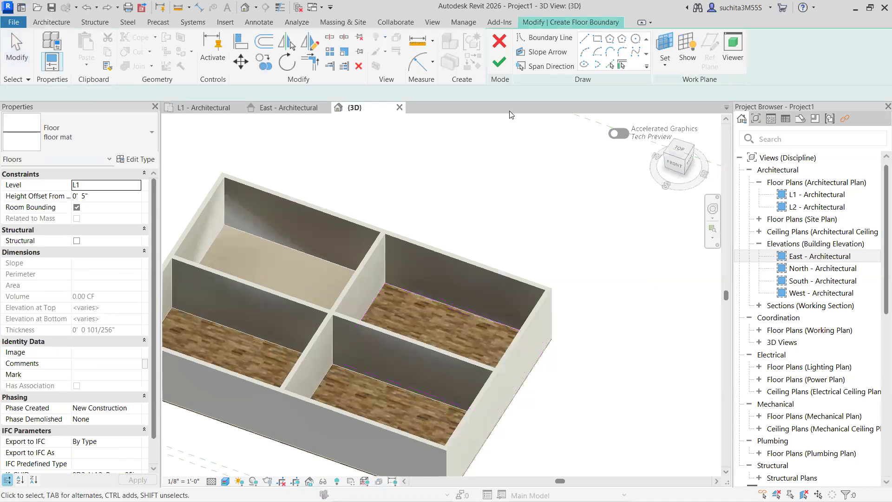
pyautogui.click(500, 41)
pyautogui.click(473, 264)
pyautogui.keyDown('shift'); pyautogui.moveTo(288, 211); pyautogui.dragTo(279, 263, button='middle'); pyautogui.keyUp('shift')
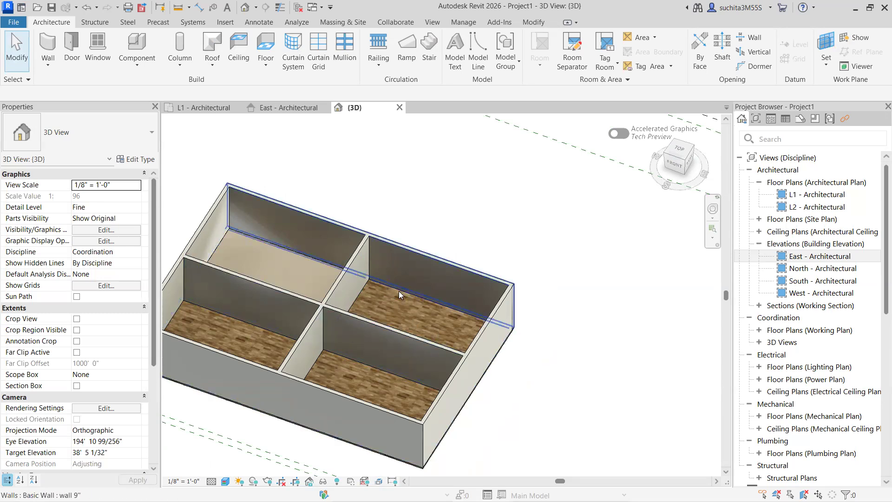
# Create an architectural floor mat in the L1 - Architectural plan with a rectangular boundary along the upper-right room's inner wall faces.
pyautogui.click(204, 107)
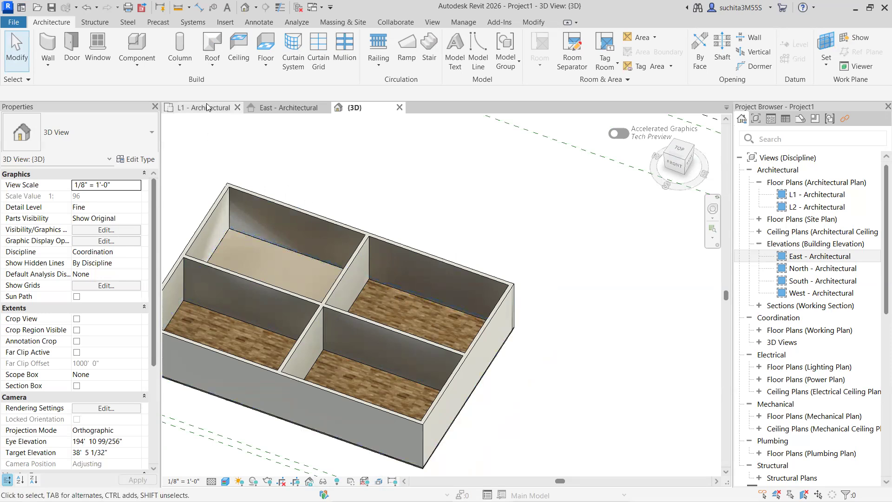
pyautogui.click(265, 65)
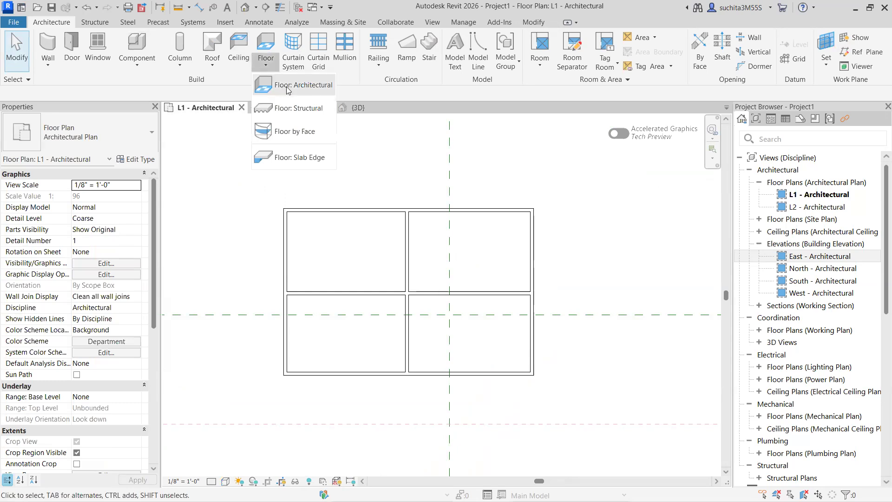
pyautogui.click(283, 84)
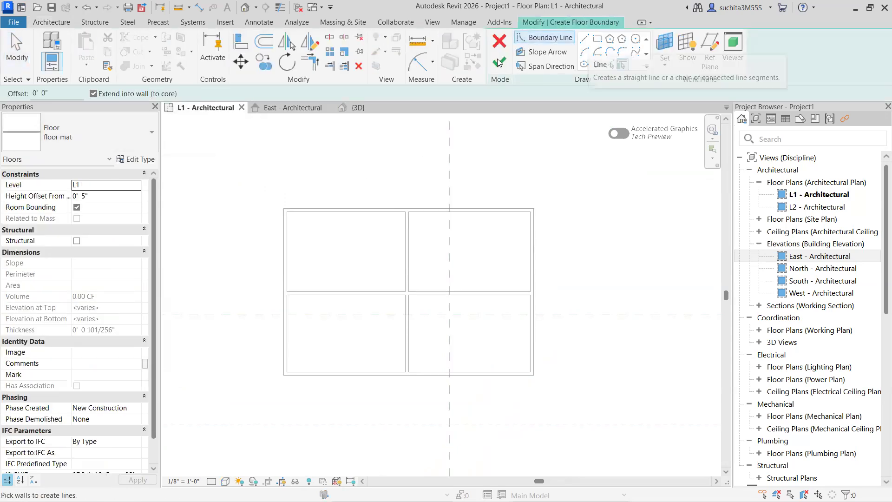
pyautogui.click(597, 39)
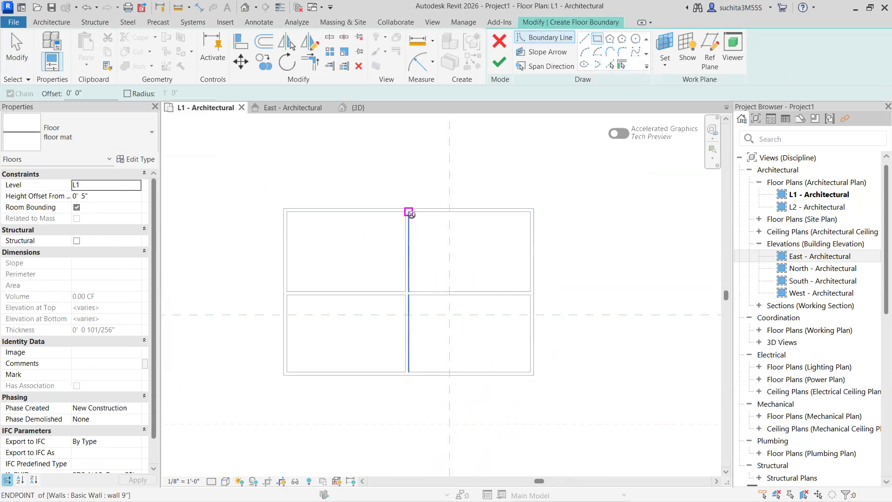
pyautogui.click(409, 211)
pyautogui.click(530, 291)
pyautogui.click(500, 62)
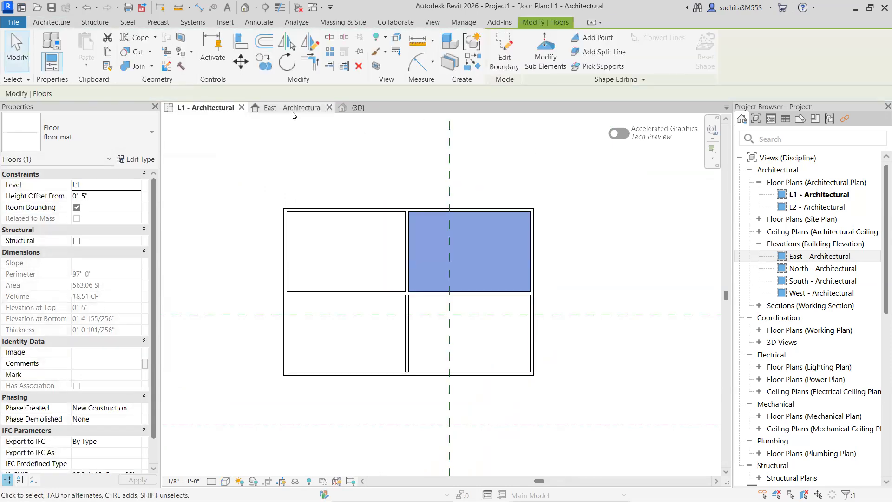
# In the 3D view, change the floor mat type's Structure layer material to Concrete Masonry Units and confirm the type changes.
pyautogui.click(358, 108)
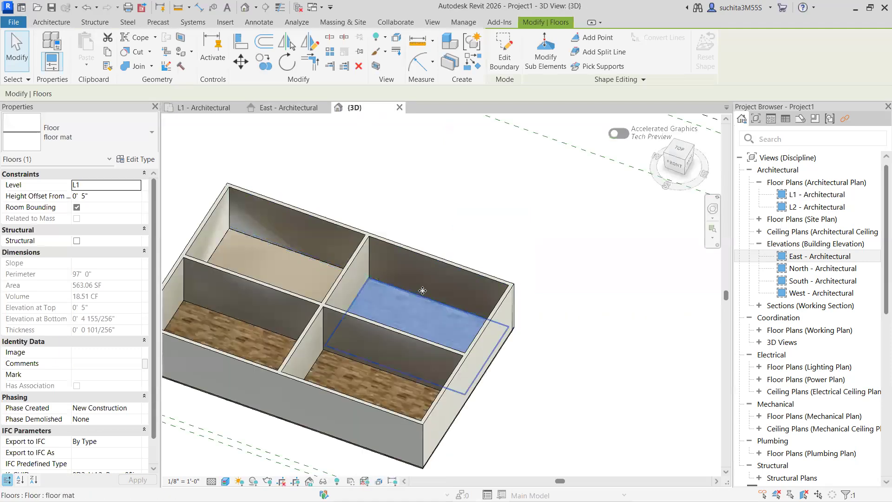
pyautogui.press('Escape')
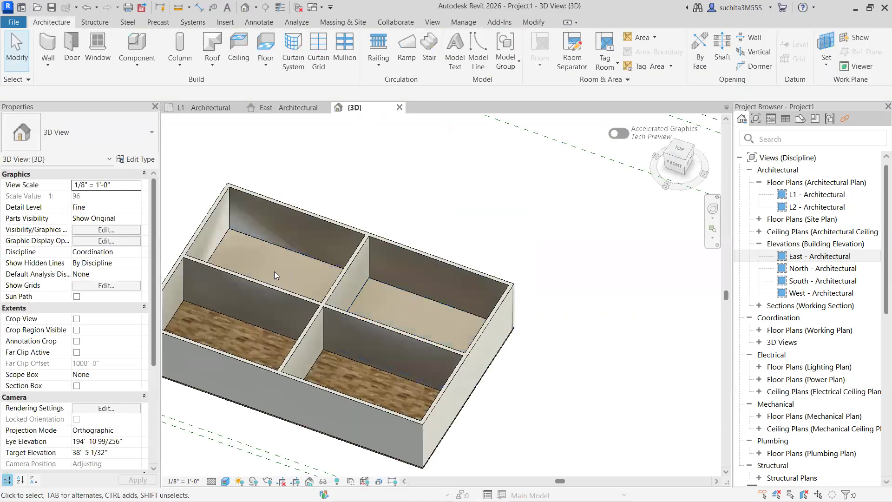
pyautogui.click(412, 294)
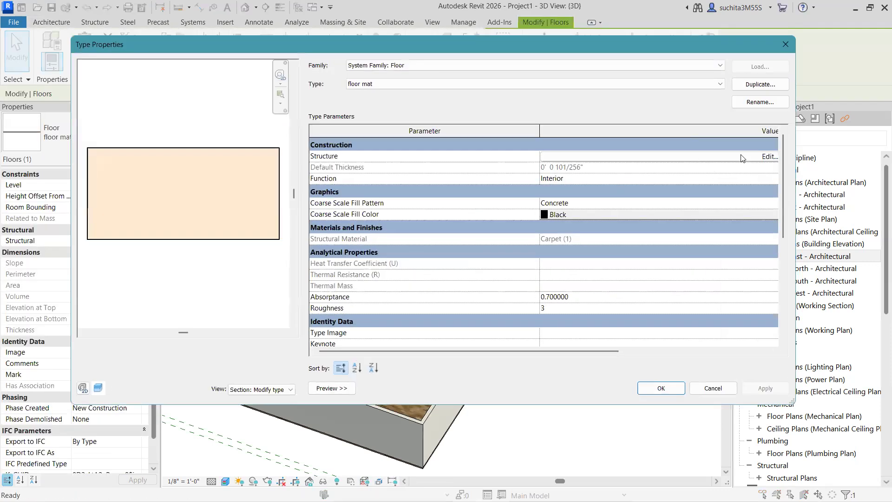
pyautogui.click(769, 156)
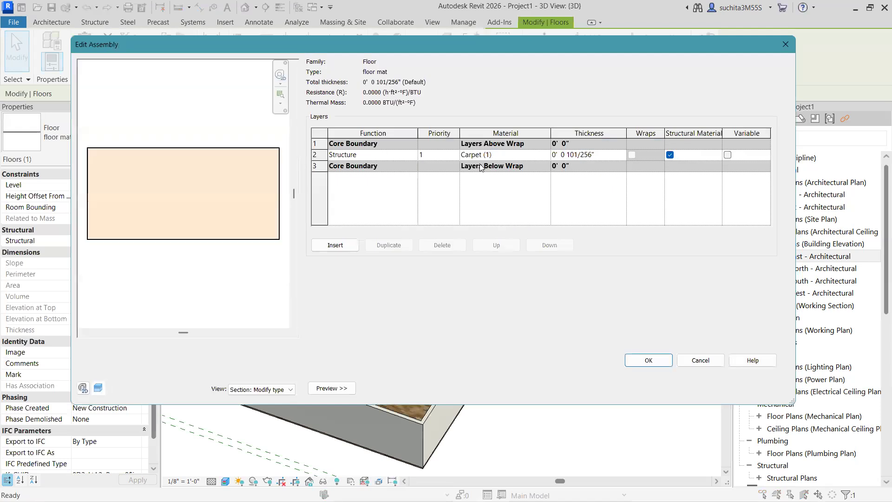
pyautogui.click(543, 155)
pyautogui.click(547, 155)
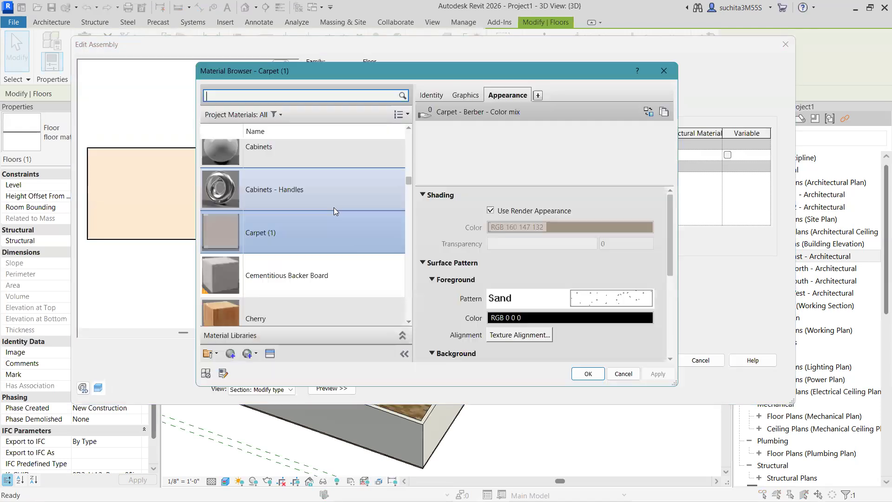
pyautogui.scroll(-3, 279, 232)
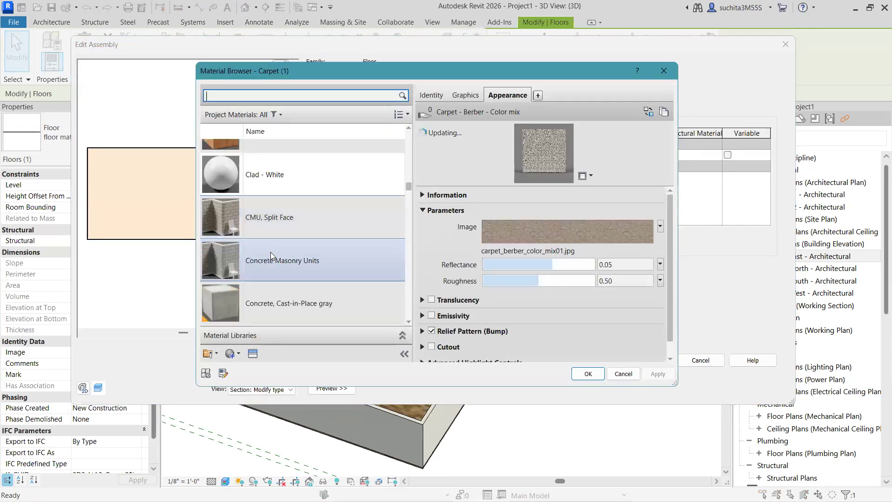
pyautogui.click(271, 251)
pyautogui.click(588, 374)
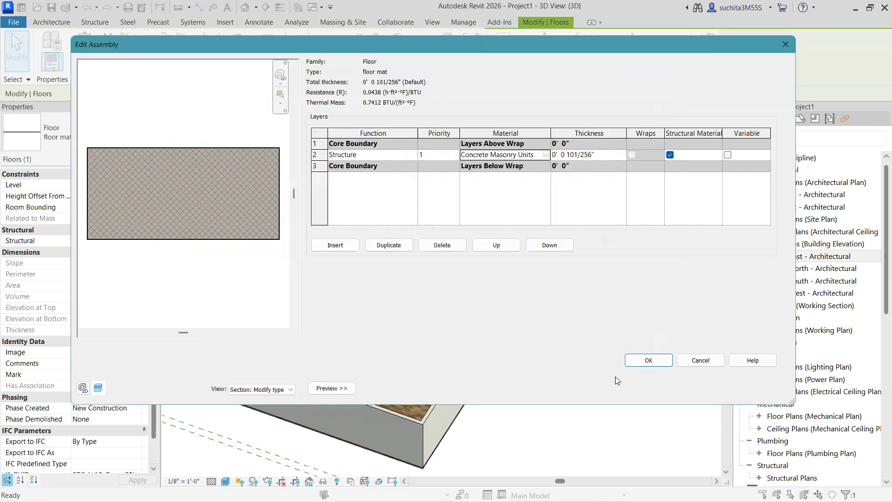
pyautogui.click(647, 360)
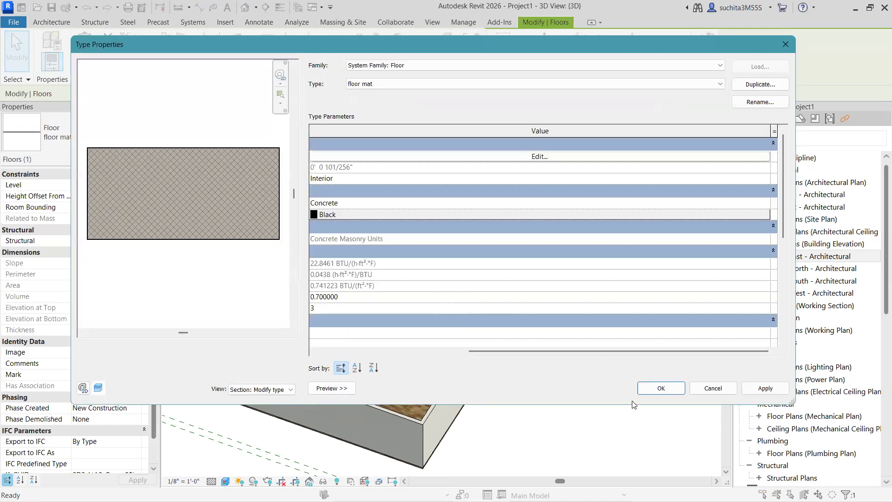
pyautogui.press('Return')
pyautogui.press('Escape')
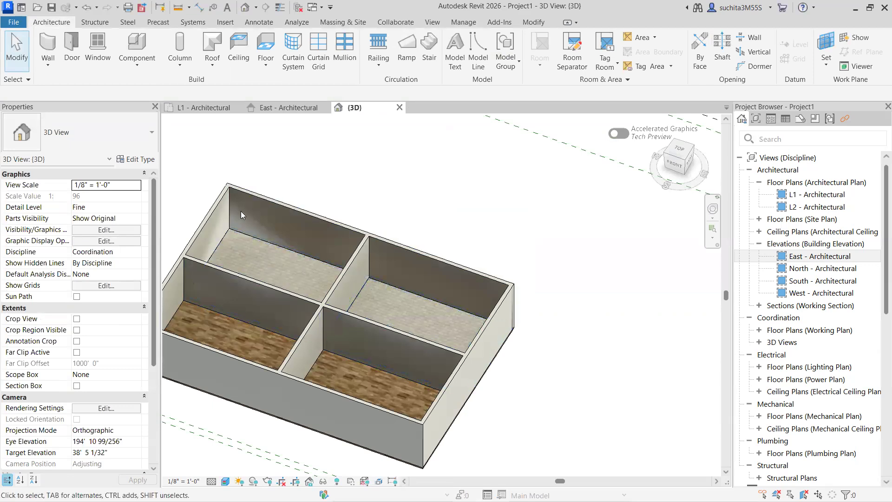
# Duplicate the floor type of the rear-right room's mat as "floor mat 2".
pyautogui.click(297, 256)
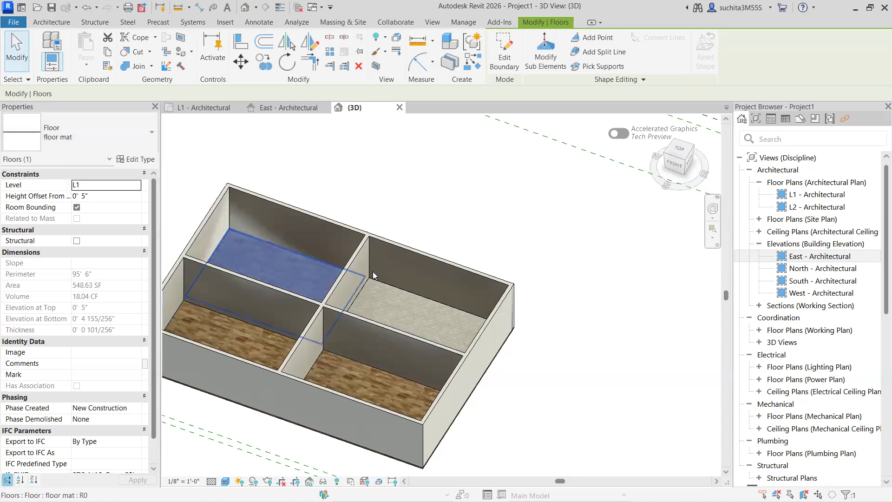
pyautogui.click(386, 289)
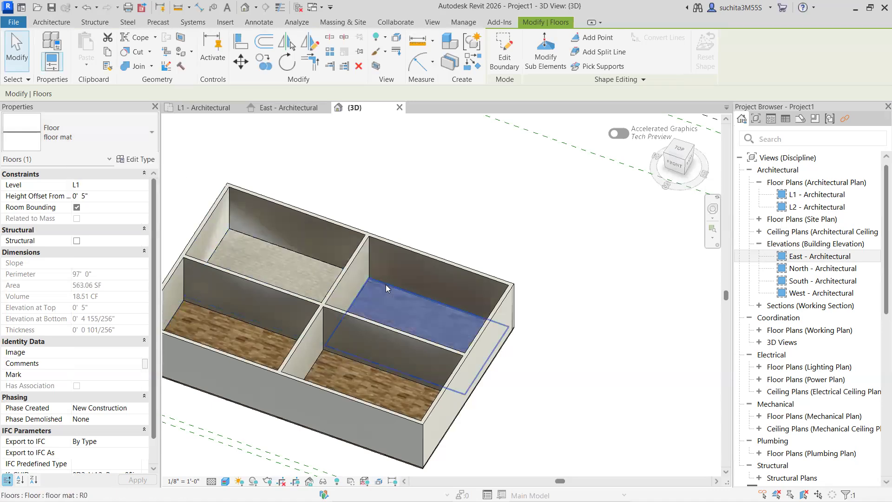
pyautogui.click(135, 159)
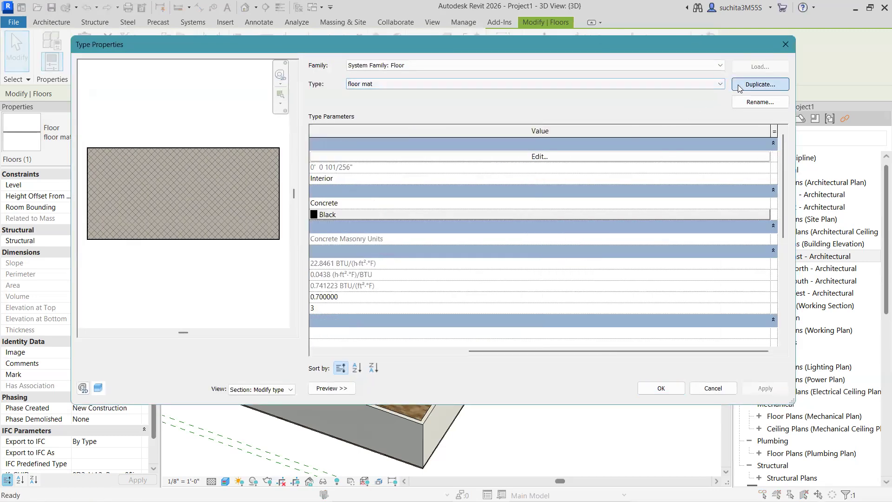
pyautogui.click(759, 84)
pyautogui.click(399, 216)
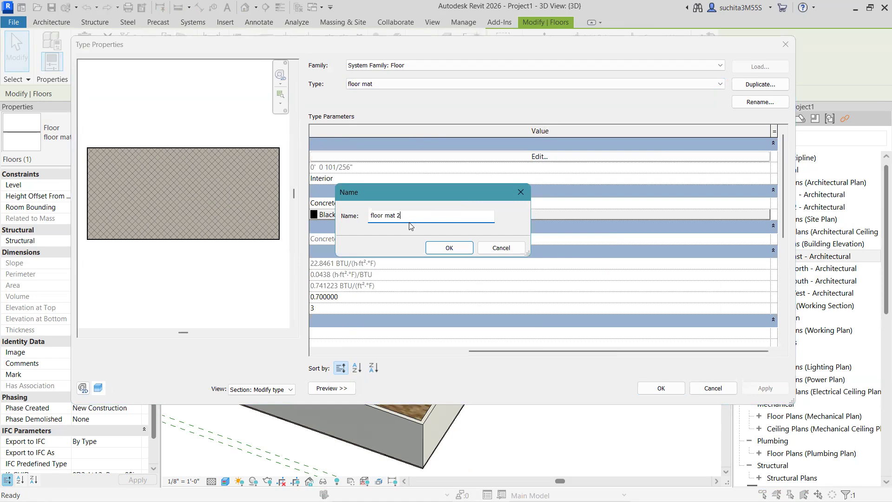
pyautogui.click(448, 247)
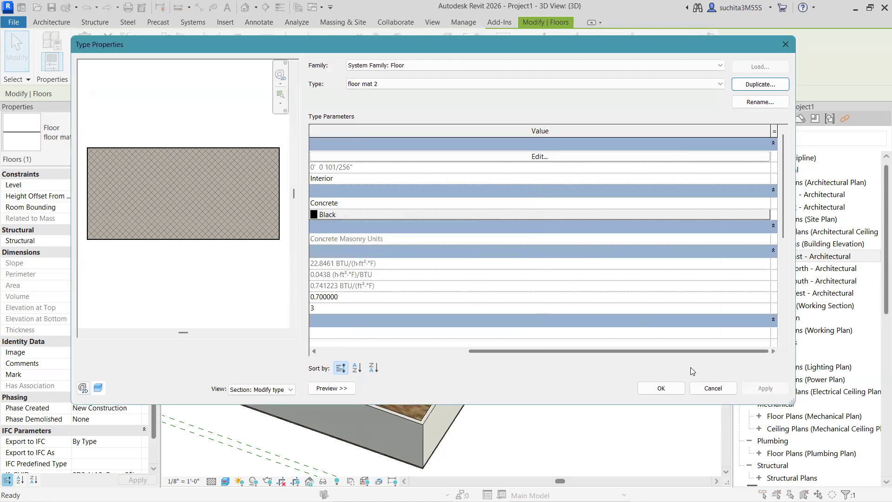
# Set the Structure layer material of the "floor mat 2" type to Grass and confirm the type changes.
pyautogui.click(530, 158)
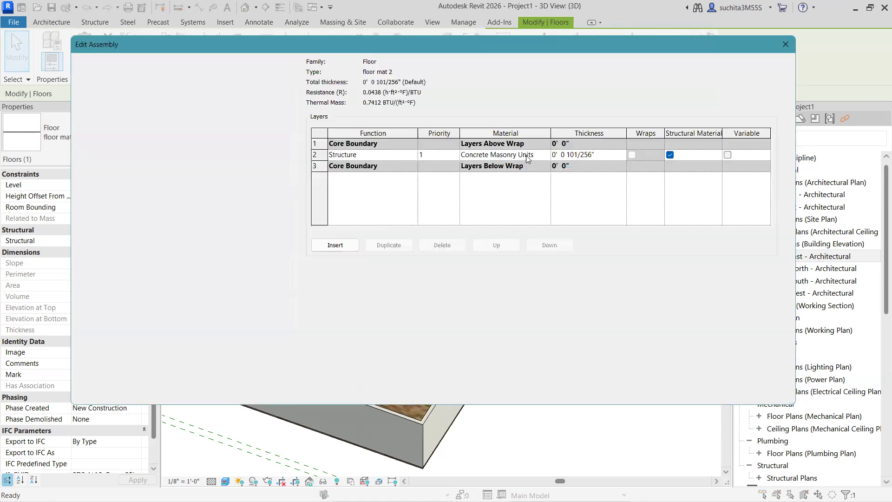
pyautogui.click(547, 155)
pyautogui.click(547, 155)
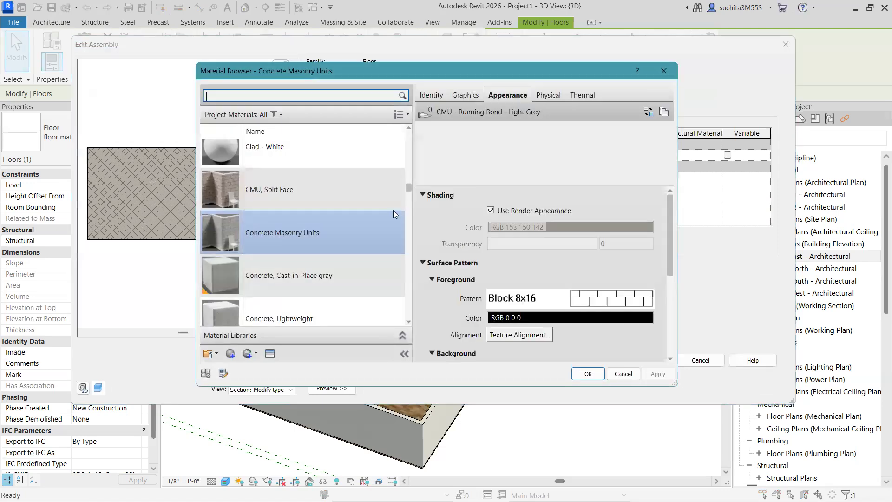
pyautogui.scroll(-10, 289, 275)
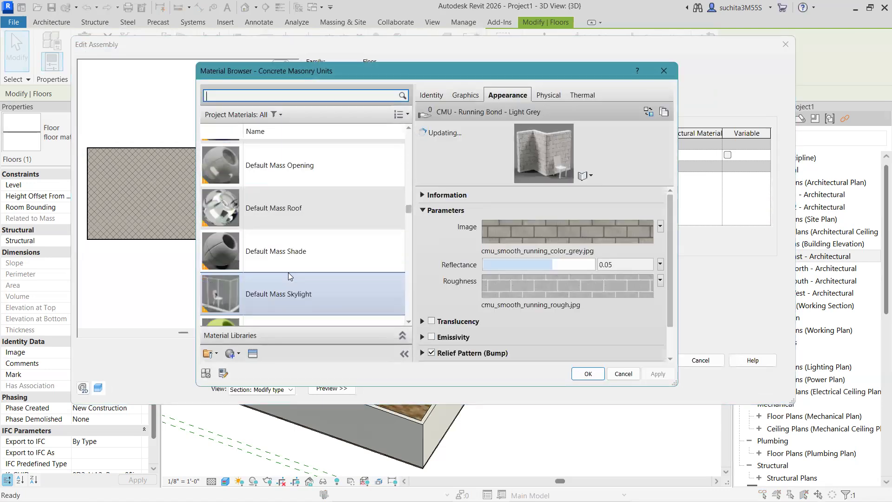
pyautogui.scroll(-10, 288, 273)
pyautogui.scroll(3, 288, 272)
pyautogui.scroll(4, 288, 271)
pyautogui.click(278, 297)
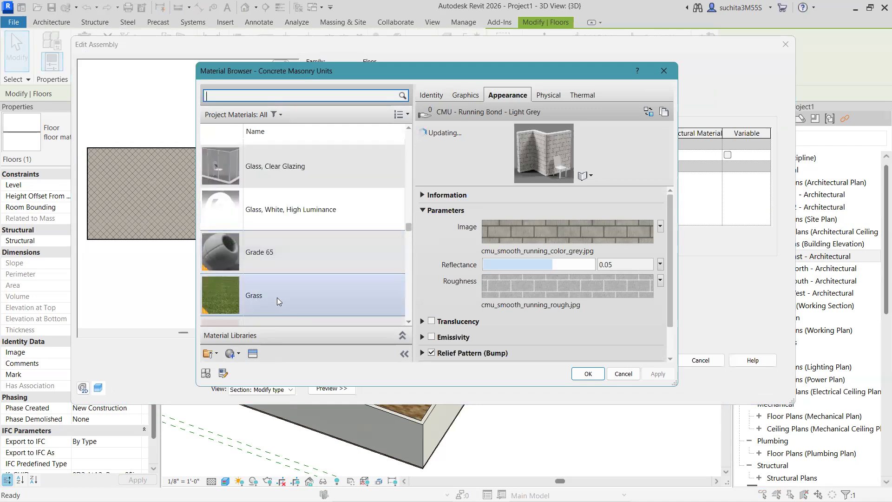
pyautogui.click(589, 374)
pyautogui.click(650, 360)
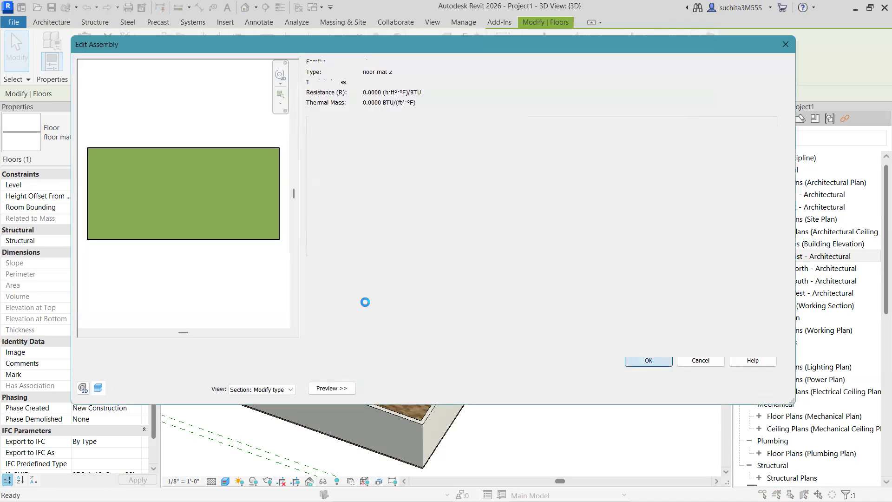
pyautogui.click(660, 388)
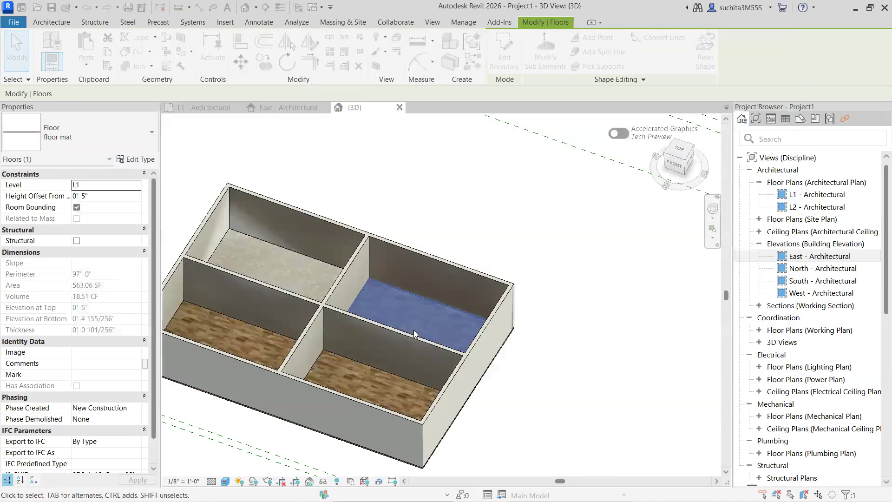
pyautogui.press('Escape')
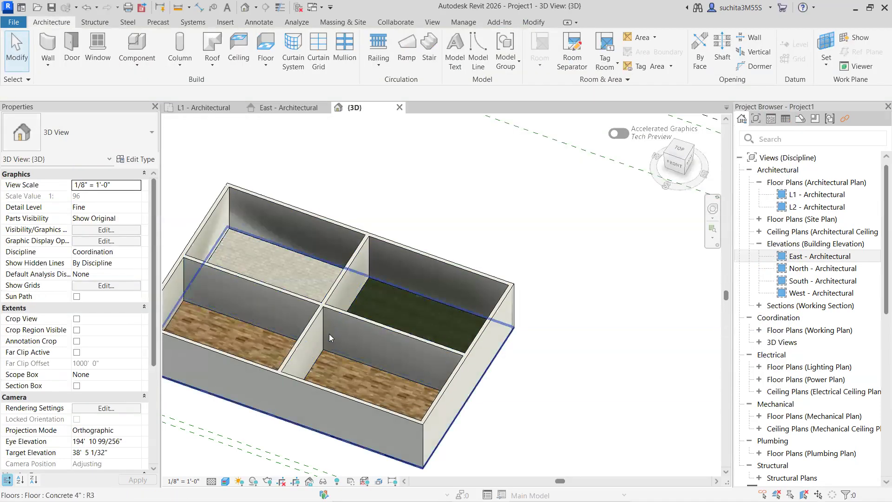
# Start an architectural floor in the L1 - Architectural plan, duplicate its type as "floor mat 3" and open the new type's layer structure.
pyautogui.click(211, 108)
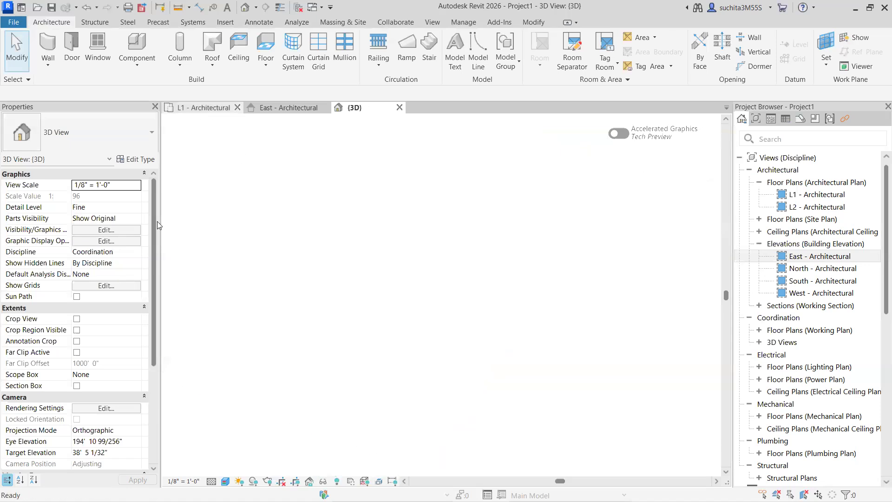
pyautogui.click(265, 66)
pyautogui.click(318, 88)
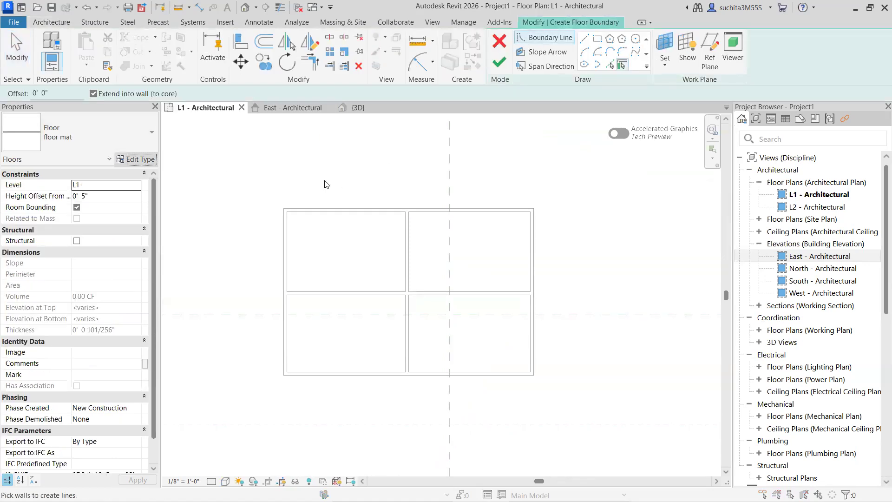
pyautogui.click(135, 159)
pyautogui.click(742, 86)
pyautogui.click(411, 217)
pyautogui.click(457, 251)
pyautogui.click(543, 157)
pyautogui.click(539, 155)
pyautogui.click(546, 155)
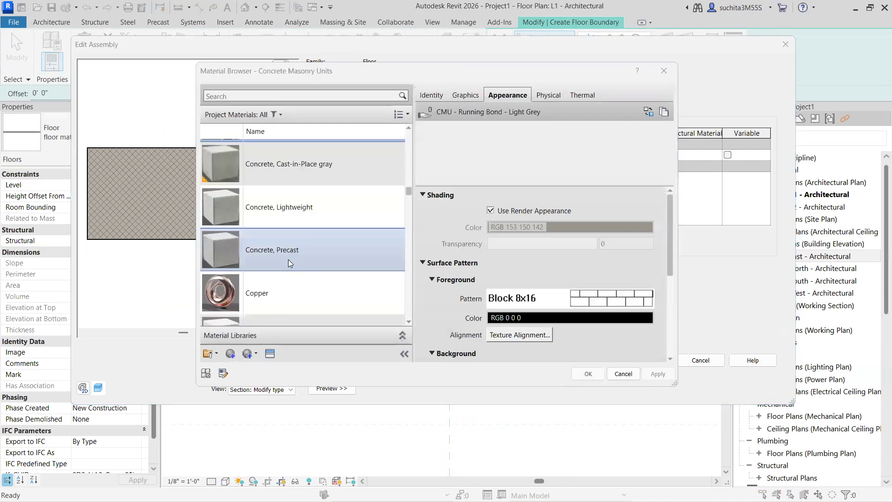
pyautogui.scroll(-5, 290, 263)
pyautogui.scroll(2, 293, 274)
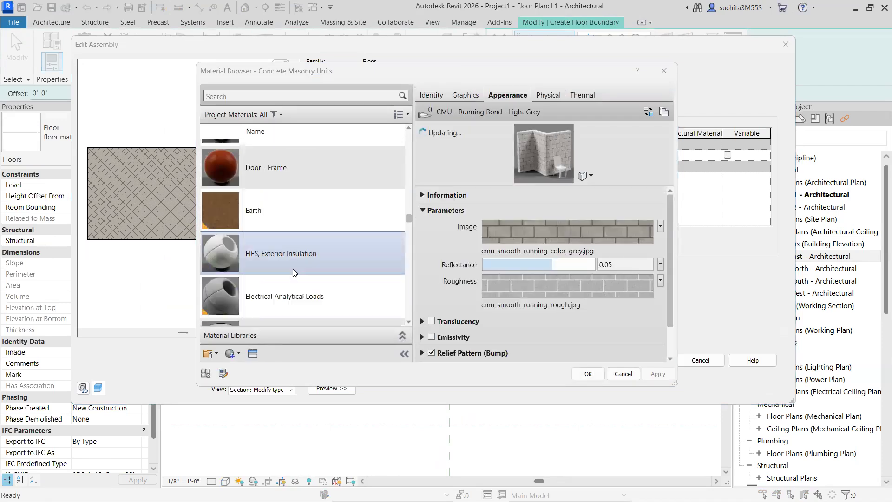
pyautogui.click(289, 225)
pyautogui.click(618, 374)
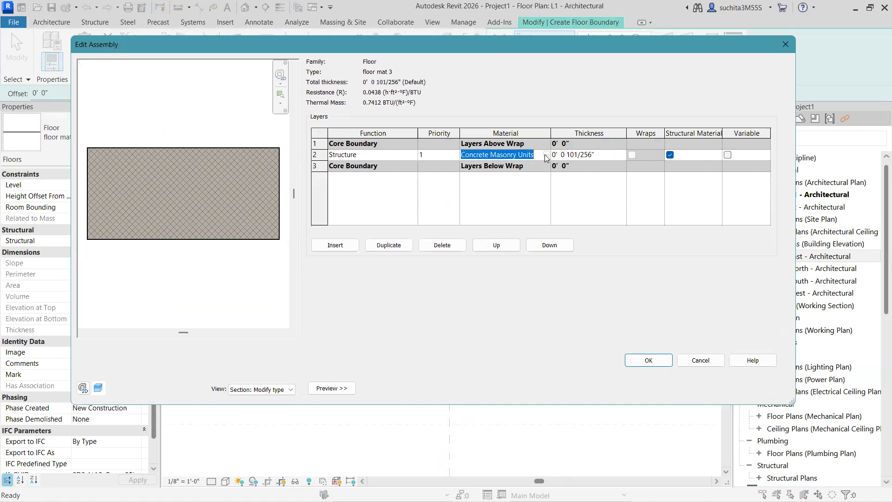
# Set the Structure layer material of "floor mat 3" to Earth and confirm the type changes.
pyautogui.click(547, 154)
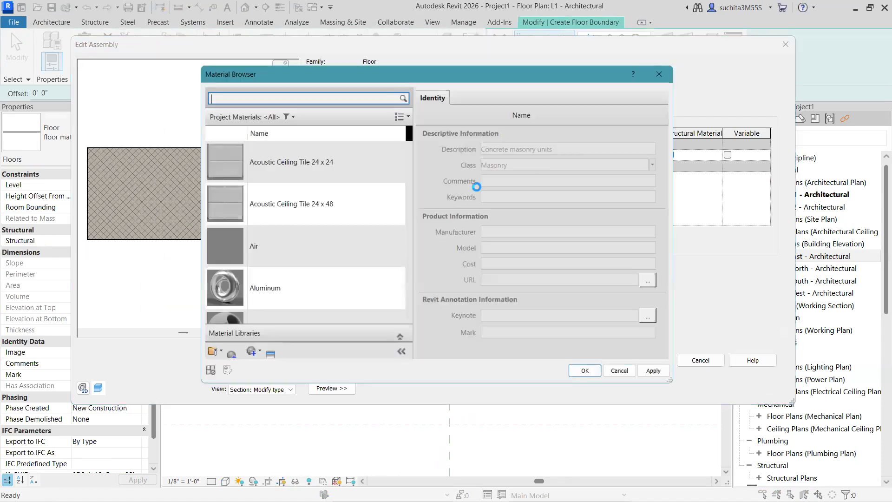
pyautogui.scroll(-5, 296, 266)
pyautogui.scroll(-3, 296, 266)
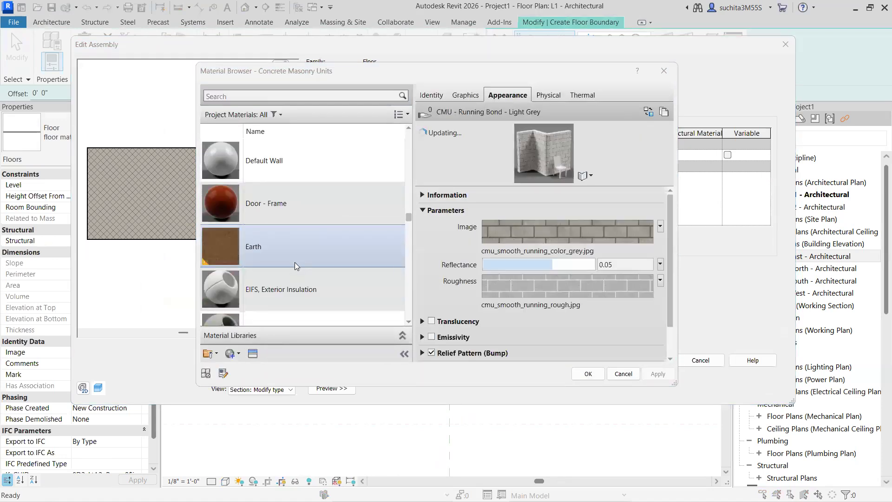
pyautogui.click(291, 242)
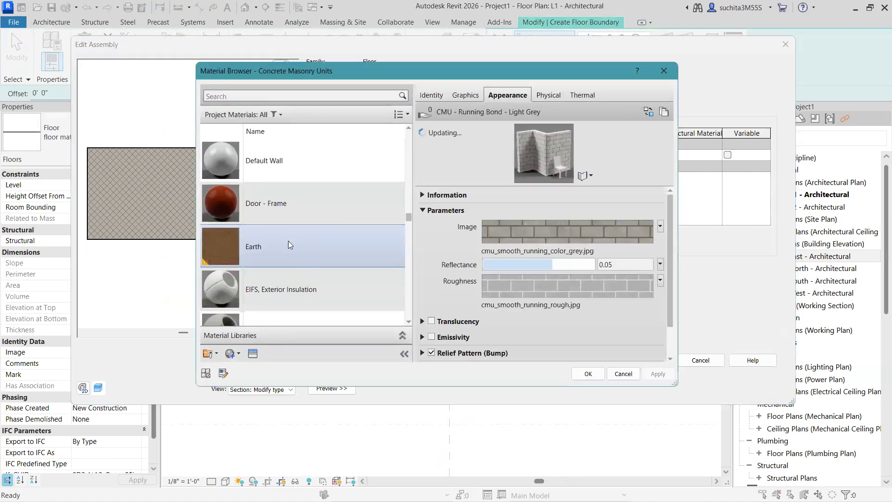
pyautogui.click(588, 374)
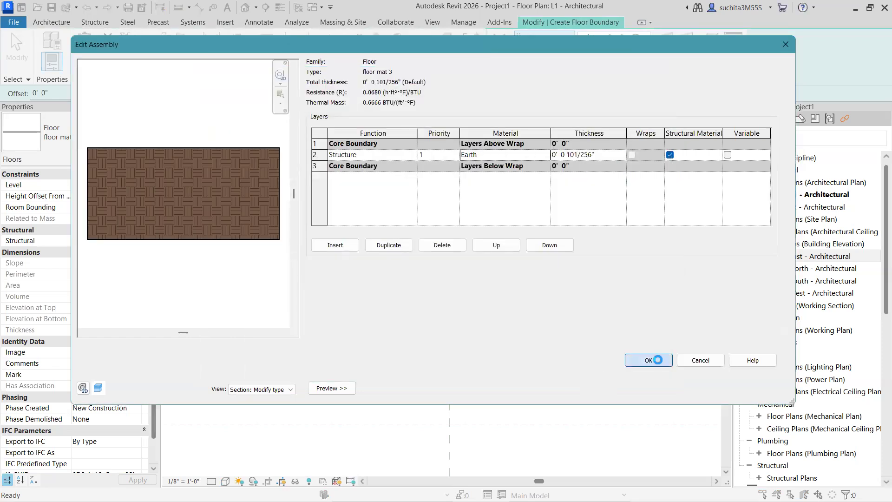
pyautogui.click(653, 361)
pyautogui.click(663, 394)
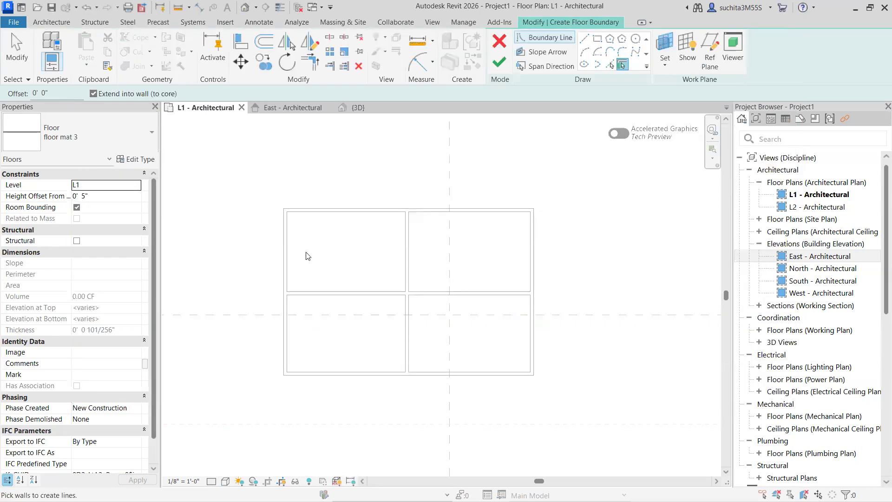
# Sketch a rectangular floor boundary along the lower-left room's inner wall faces and finish the floor mat.
pyautogui.click(597, 38)
pyautogui.click(287, 296)
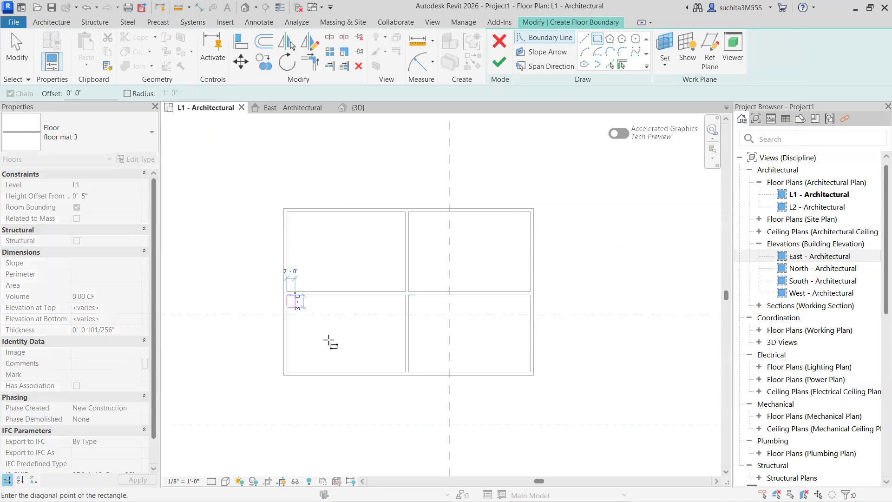
pyautogui.click(405, 372)
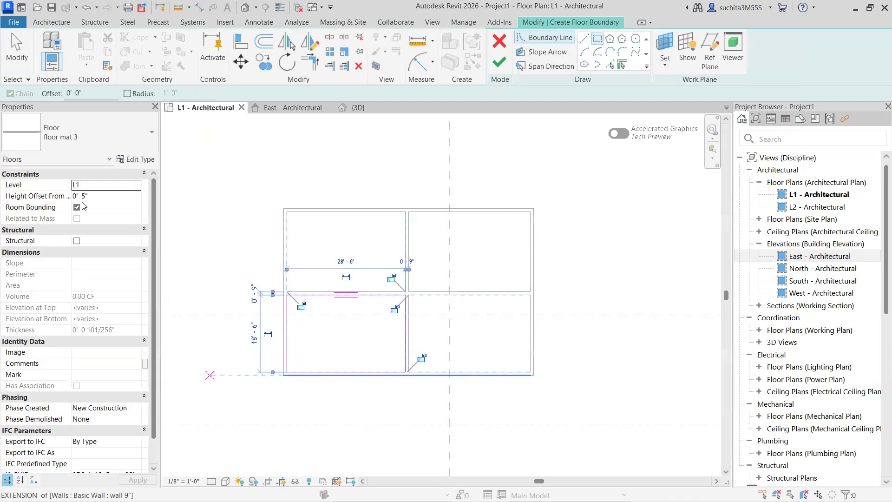
pyautogui.click(500, 62)
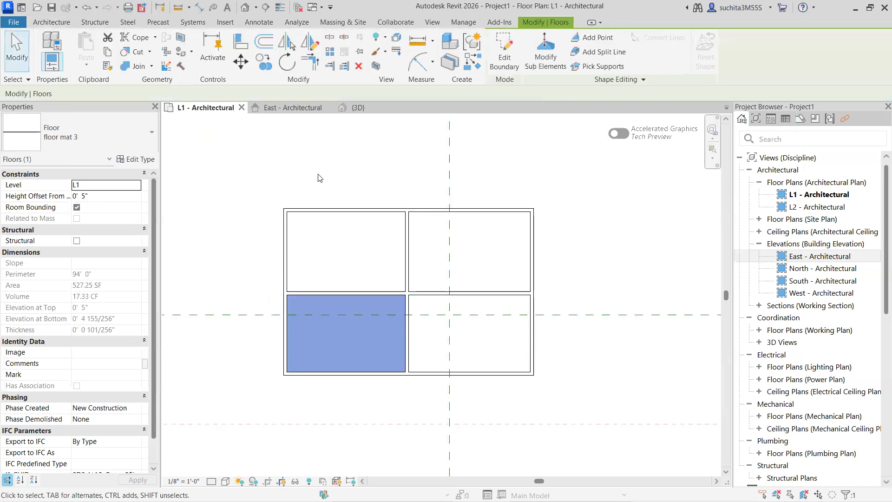
# Examine the floor mats of the four rooms in the 3D view and return to the L1 - Architectural plan.
pyautogui.click(359, 108)
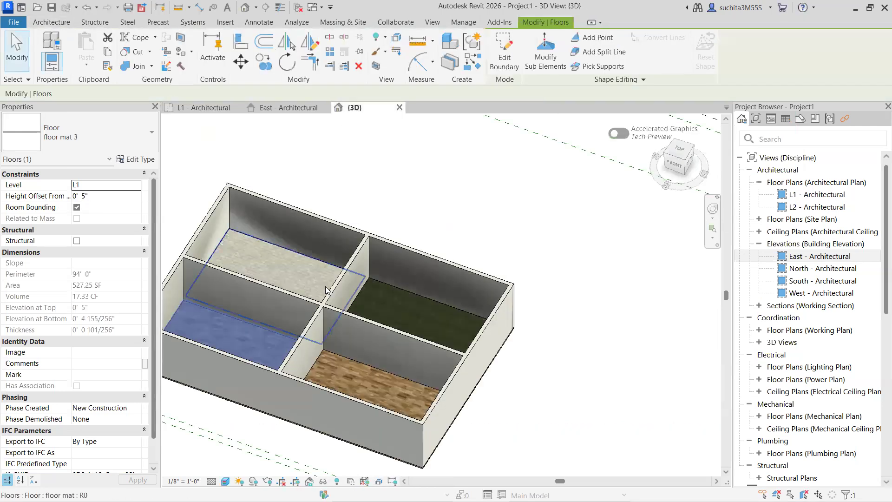
pyautogui.press('Escape')
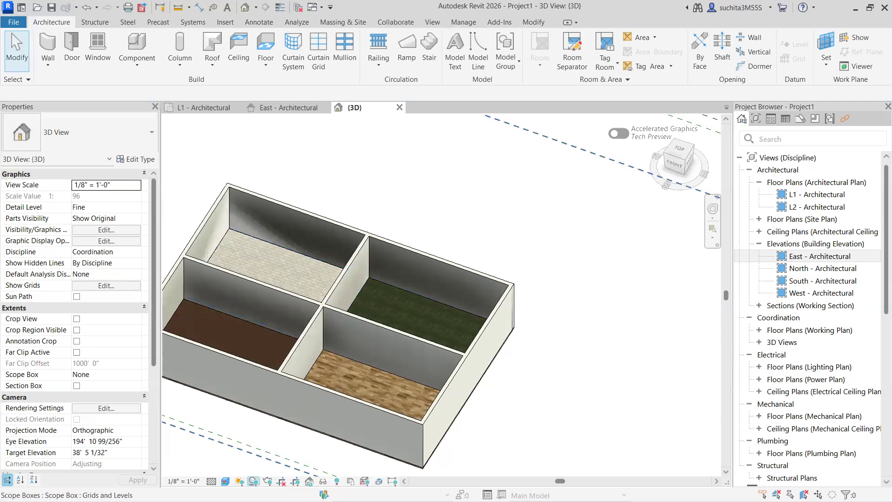
pyautogui.scroll(6, 246, 343)
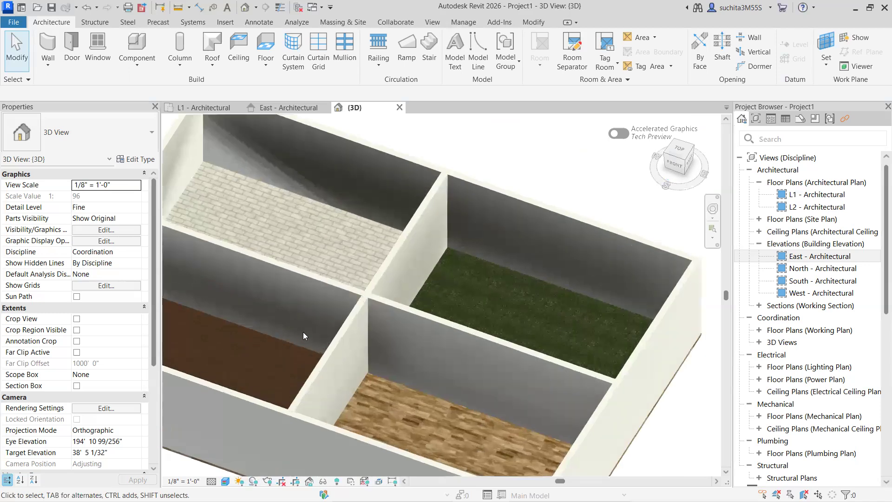
pyautogui.scroll(-6, 333, 314)
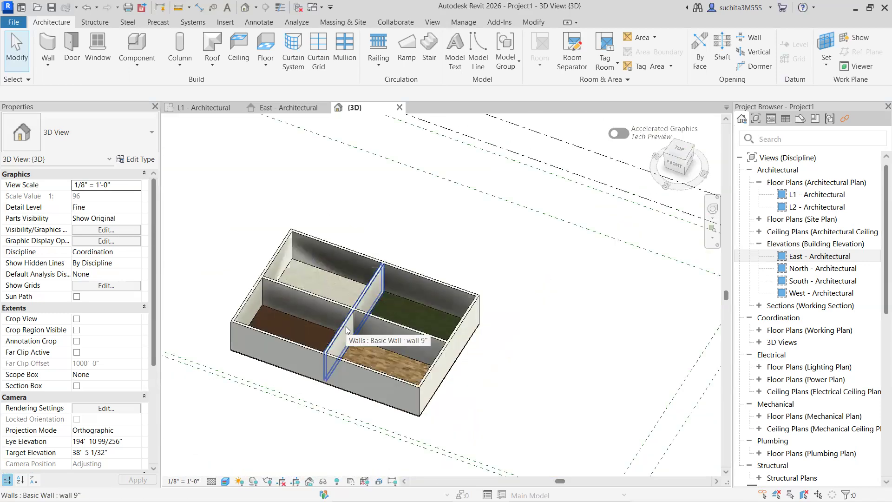
pyautogui.scroll(-1, 349, 342)
pyautogui.scroll(1, 290, 384)
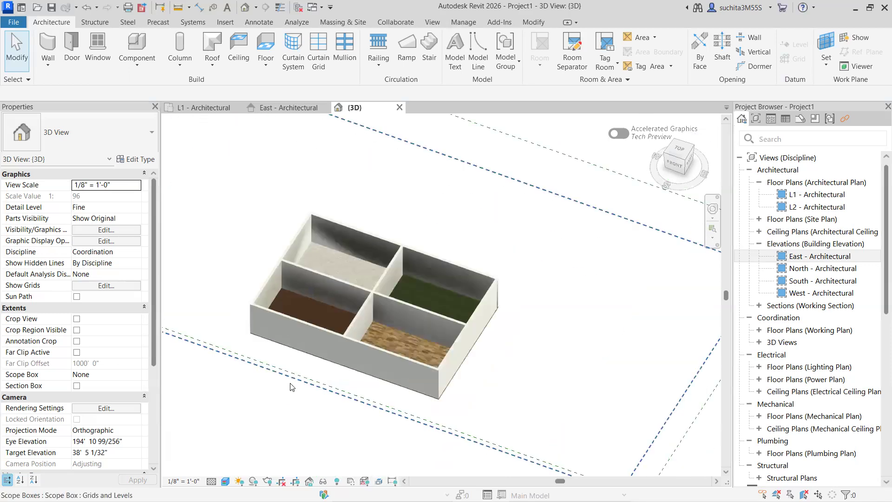
pyautogui.click(204, 108)
pyautogui.click(212, 60)
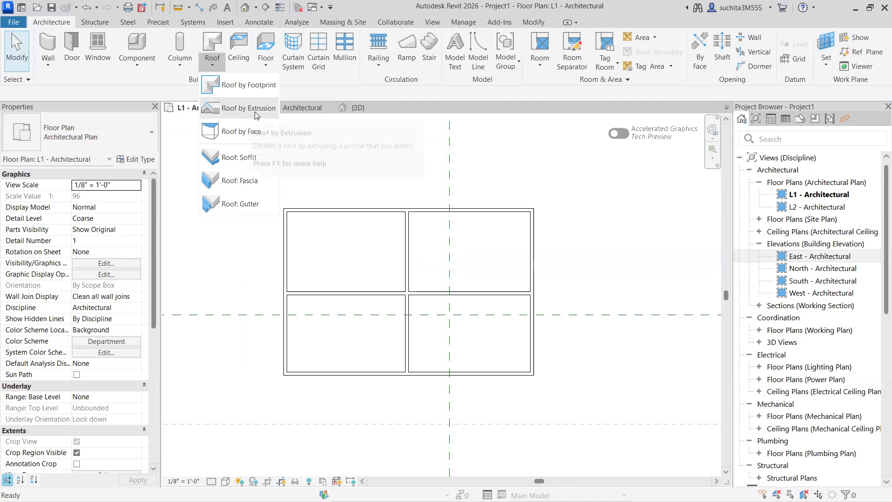
pyautogui.press('Escape')
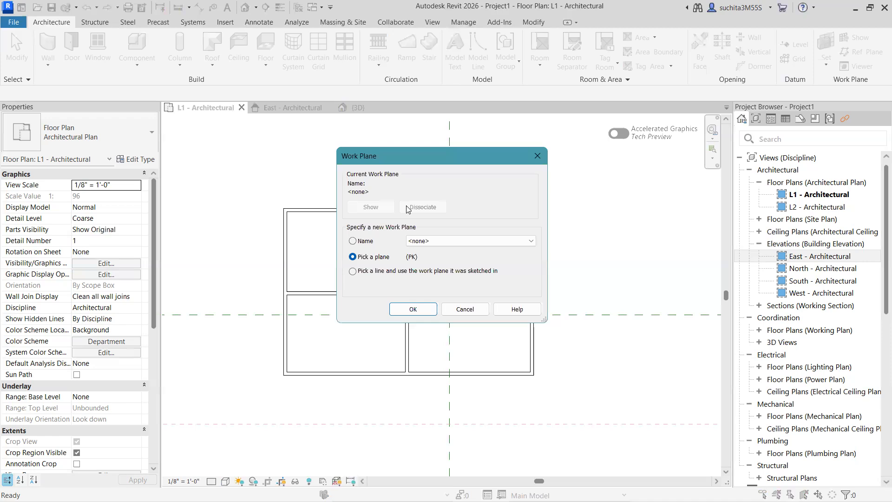
pyautogui.click(467, 309)
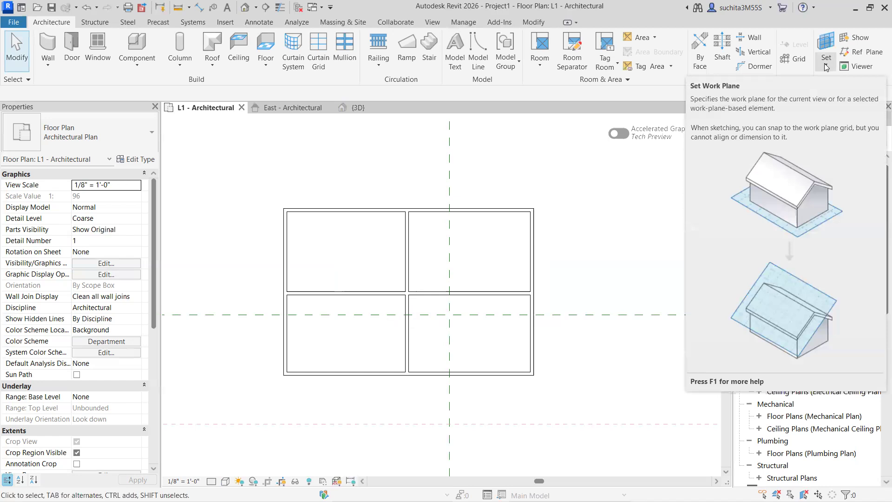
# Display the active work plane in the L1 - Architectural plan.
pyautogui.click(827, 67)
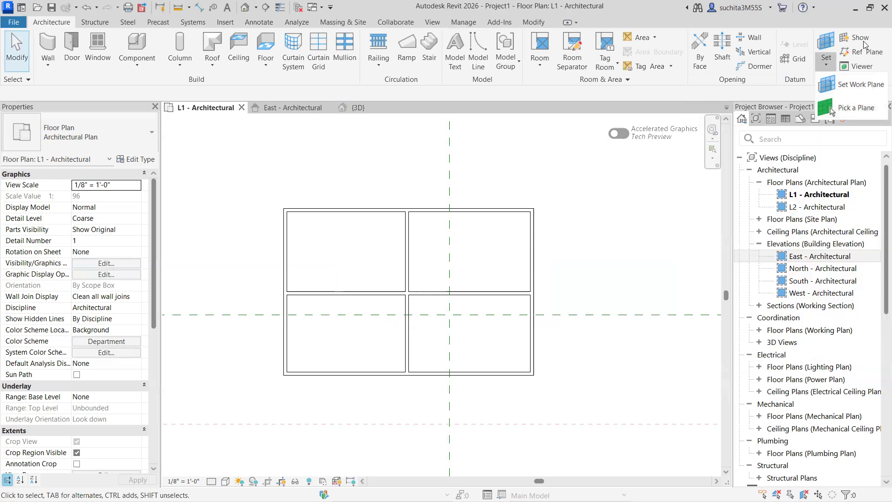
pyautogui.scroll(-2, 610, 209)
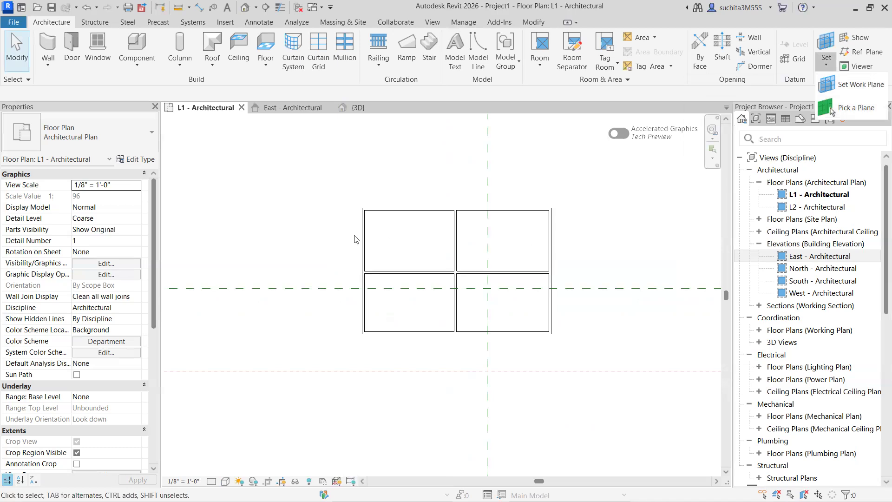
pyautogui.scroll(1, 345, 241)
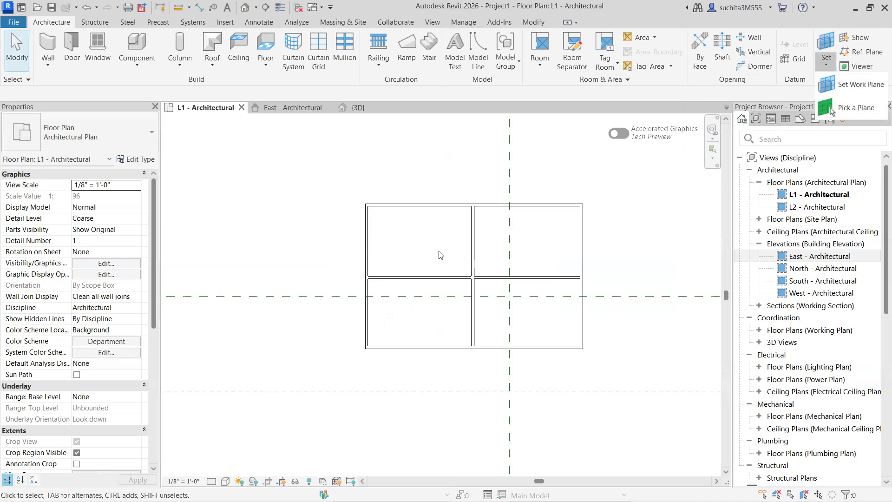
pyautogui.click(858, 39)
# Examine the extent of the displayed work plane around the building and its elevation markers.
pyautogui.scroll(-2, 333, 170)
pyautogui.scroll(-2, 455, 242)
pyautogui.scroll(2, 470, 256)
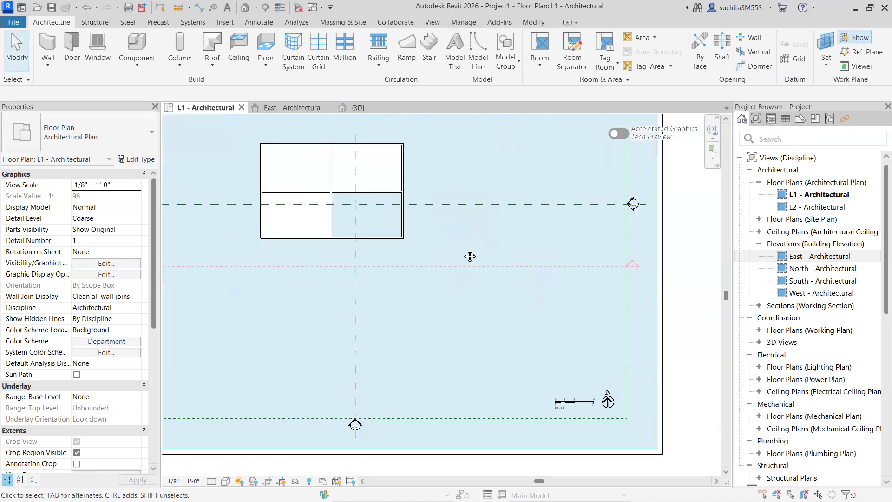
pyautogui.moveTo(470, 256); pyautogui.dragTo(468, 312, button='middle')
pyautogui.moveTo(456, 249); pyautogui.dragTo(486, 315, button='middle')
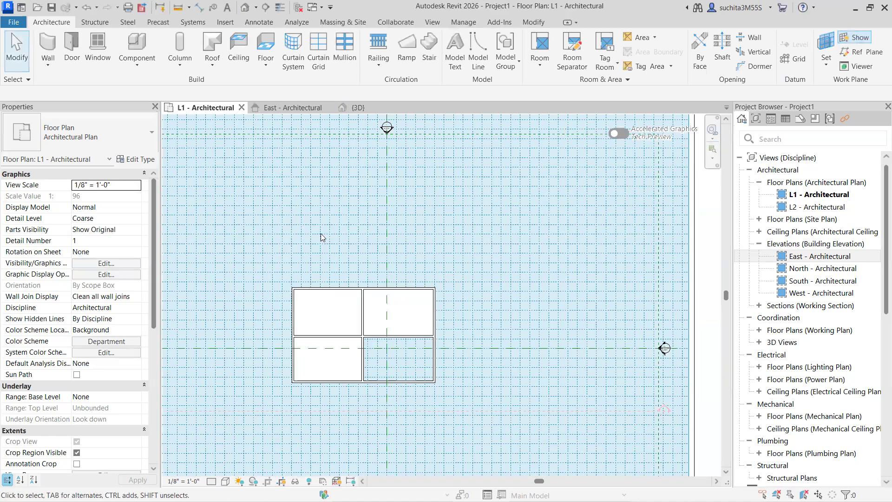
pyautogui.scroll(-2, 499, 247)
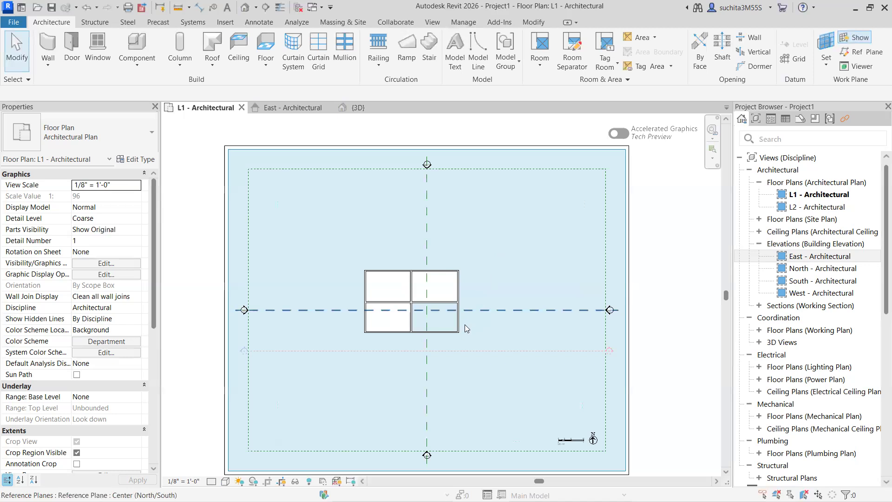
pyautogui.scroll(2, 465, 324)
pyautogui.scroll(-2, 453, 244)
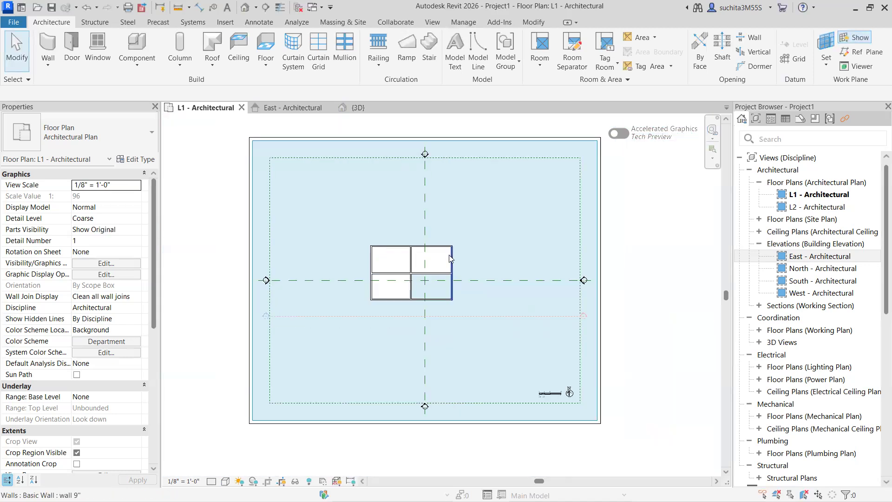
pyautogui.click(294, 113)
pyautogui.scroll(-3, 351, 326)
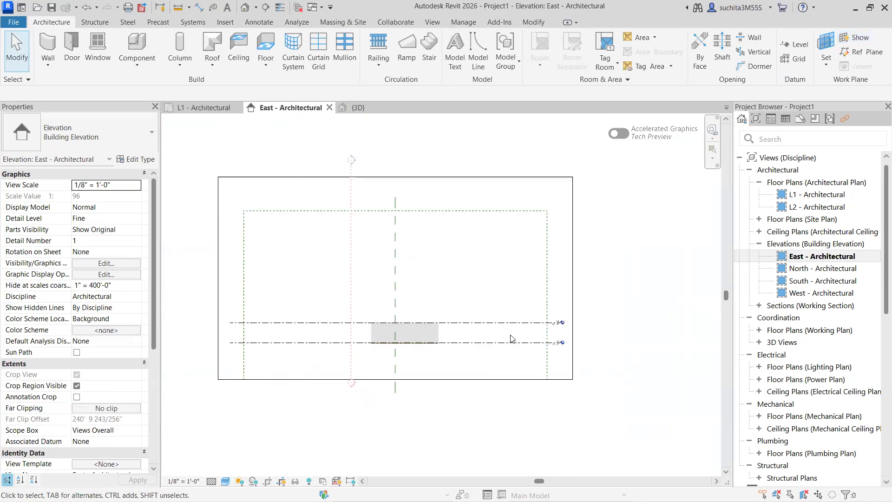
pyautogui.click(862, 40)
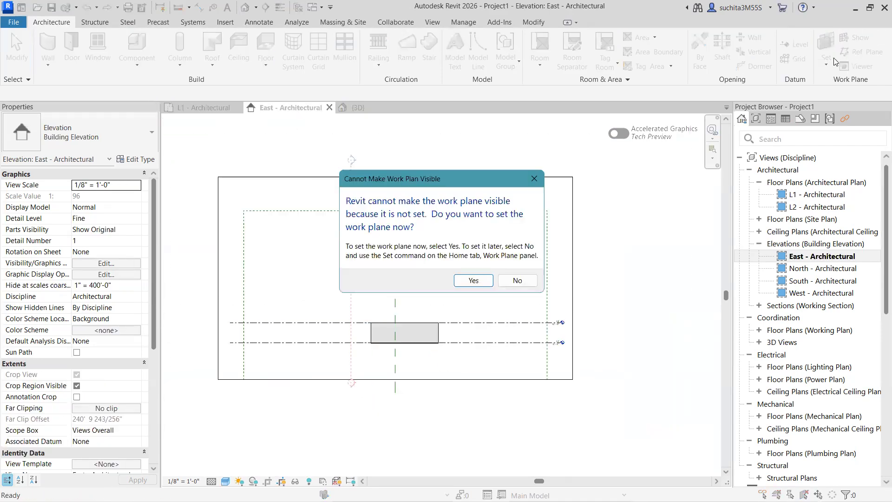
pyautogui.click(458, 281)
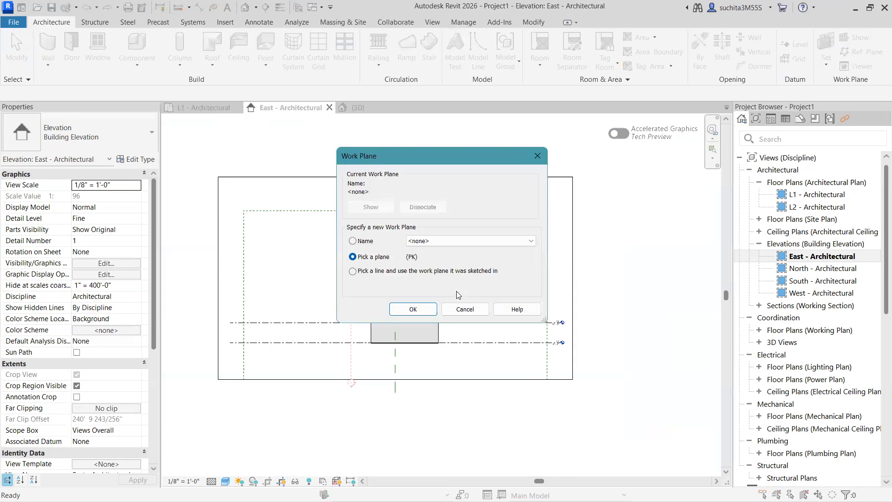
pyautogui.click(465, 309)
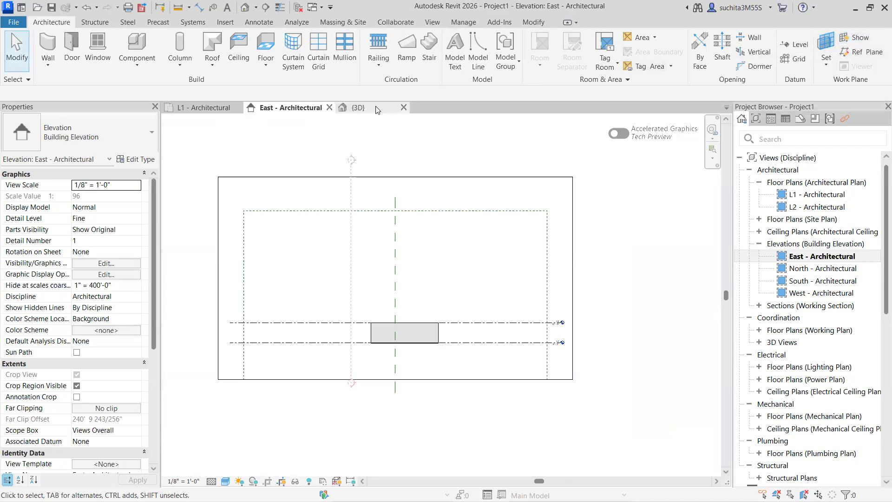
# Display the active work plane in the 3D view.
pyautogui.click(357, 107)
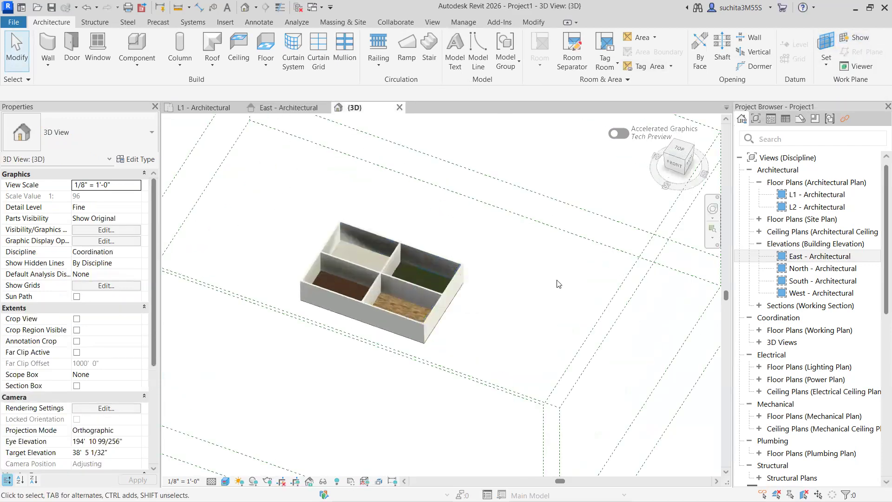
pyautogui.scroll(-1, 584, 234)
pyautogui.moveTo(669, 158); pyautogui.dragTo(655, 145)
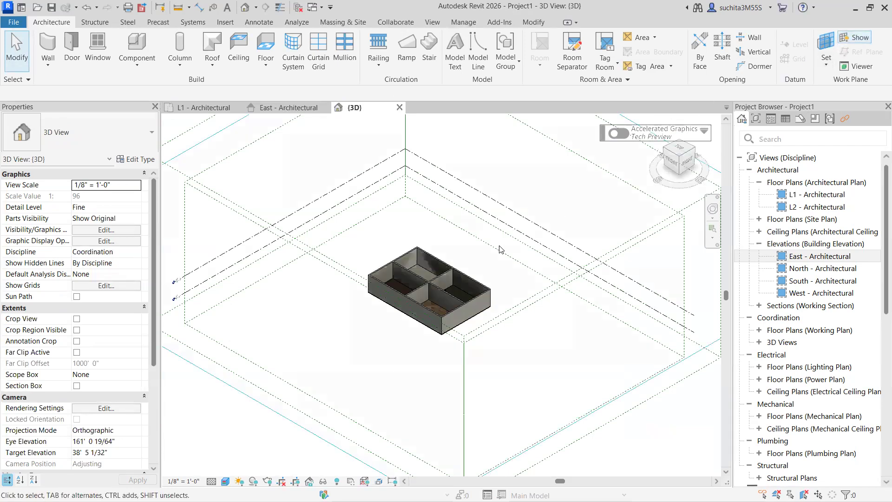
pyautogui.scroll(-3, 432, 241)
pyautogui.scroll(2, 423, 253)
# Set the 3D view's visual style to Hidden Line and examine how the work plane lies relative to the building.
pyautogui.click(211, 480)
pyautogui.click(224, 469)
pyautogui.click(225, 481)
pyautogui.click(242, 423)
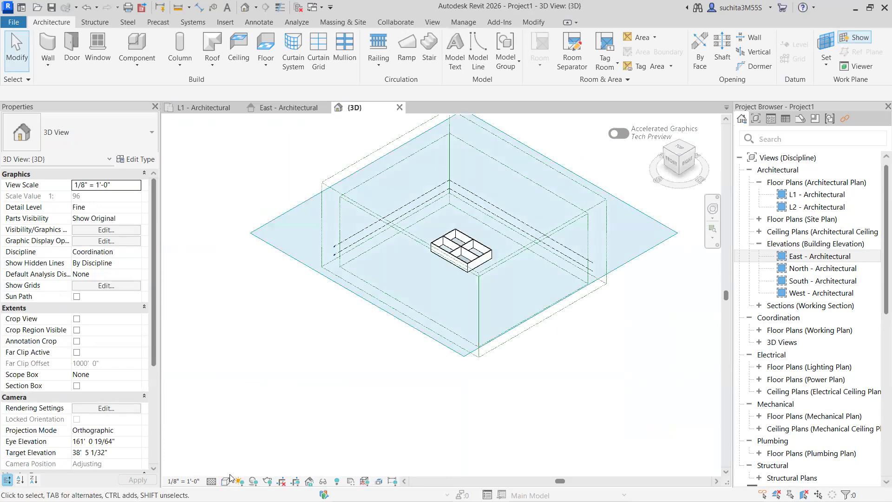
pyautogui.scroll(2, 501, 280)
pyautogui.scroll(-2, 558, 313)
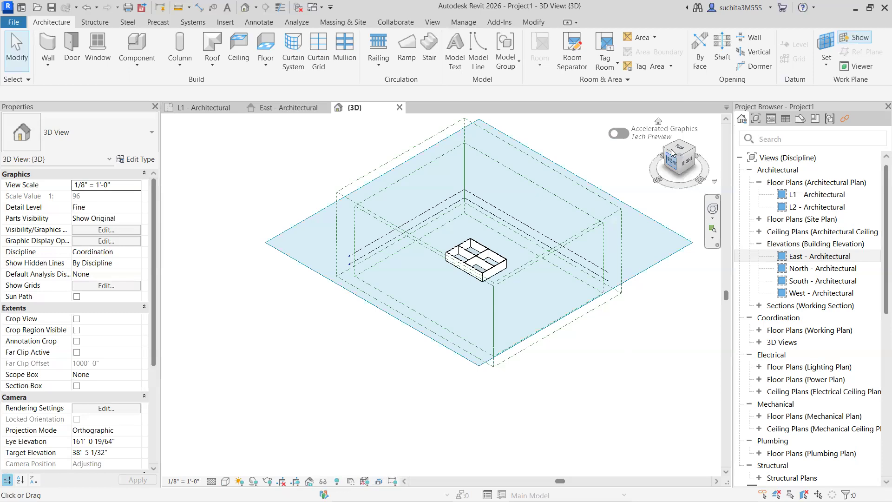
pyautogui.click(671, 153)
pyautogui.moveTo(174, 148)
pyautogui.keyDown('shift'); pyautogui.mouseDown(button='middle')
pyautogui.moveTo(225, 166)
pyautogui.moveTo(195, 166)
pyautogui.moveTo(721, 167)
pyautogui.moveTo(375, 207)
pyautogui.moveTo(511, 227)
pyautogui.mouseUp(button='middle'); pyautogui.keyUp('shift')
pyautogui.scroll(5, 573, 244)
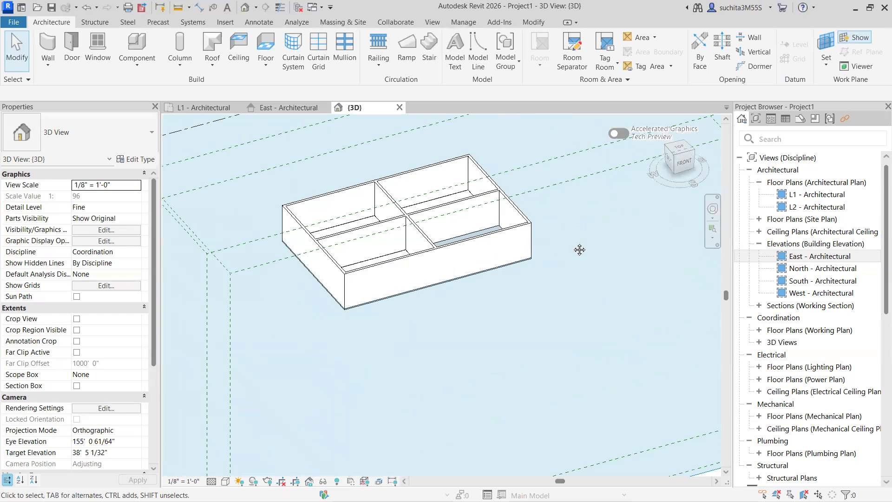
pyautogui.scroll(-3, 563, 271)
pyautogui.click(855, 37)
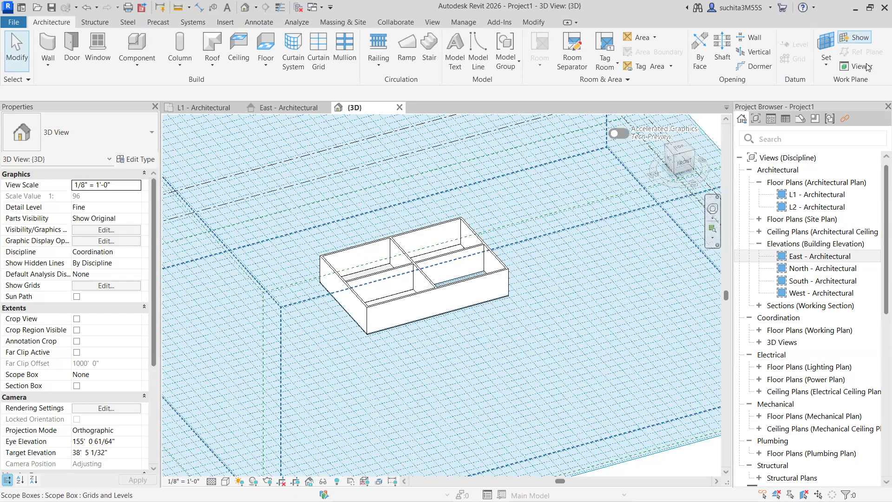
# Start setting a new work plane in the 3D view and review the named levels and reference planes on offer.
pyautogui.click(827, 62)
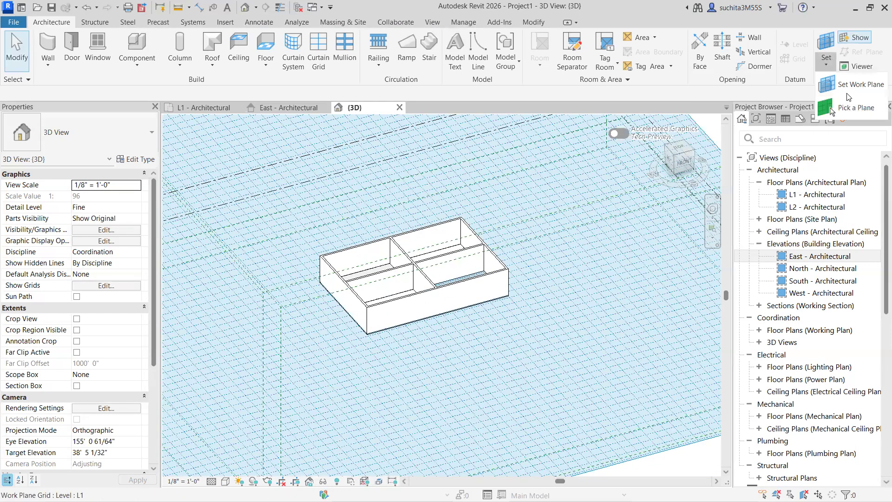
pyautogui.click(848, 95)
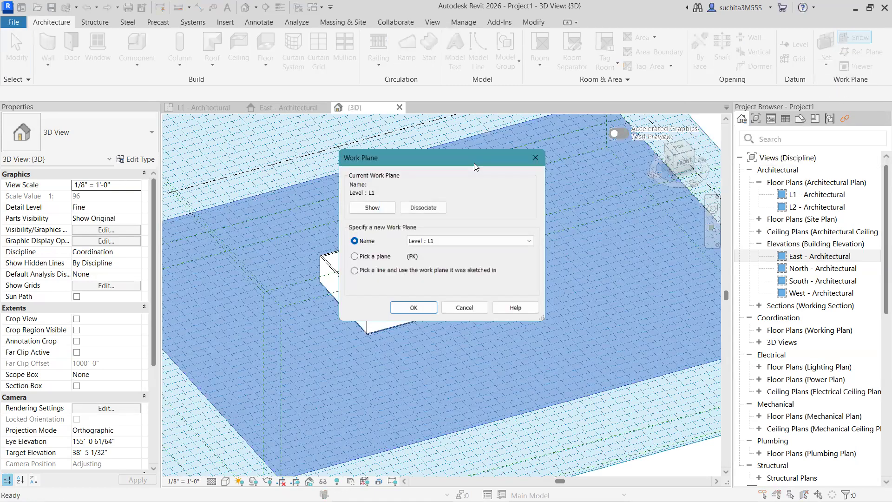
pyautogui.moveTo(450, 159); pyautogui.dragTo(436, 142)
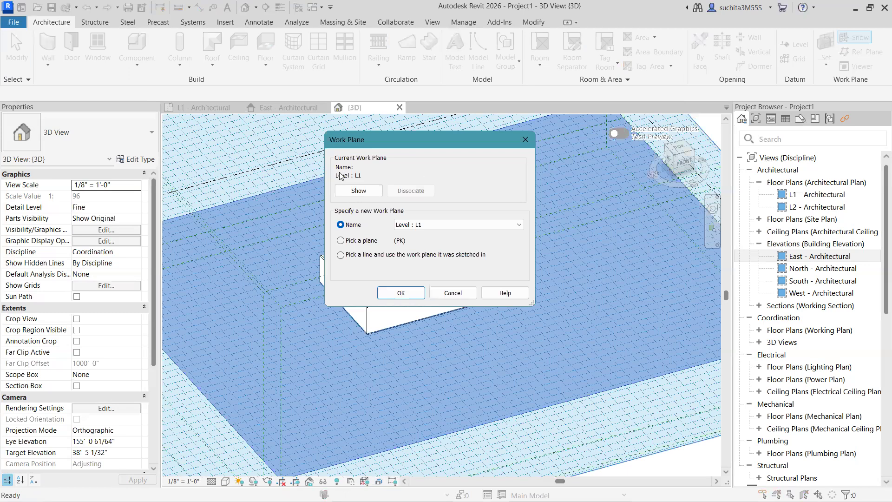
pyautogui.moveTo(390, 145); pyautogui.dragTo(431, 143)
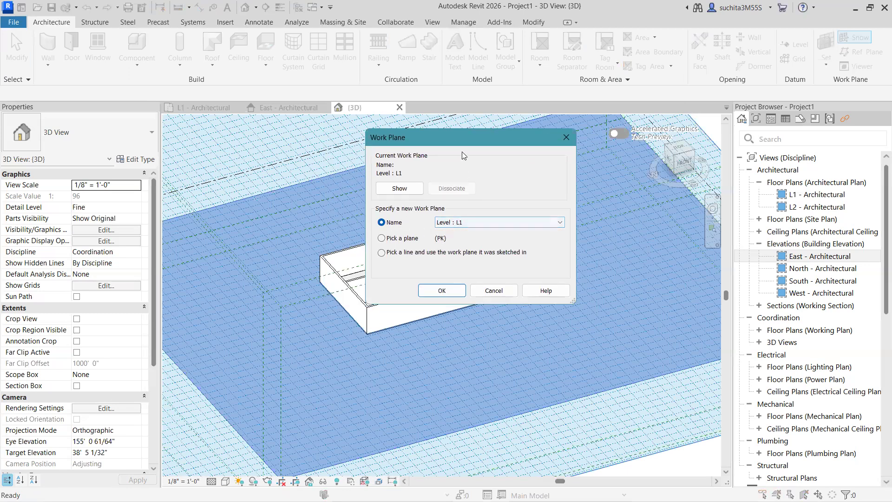
pyautogui.moveTo(462, 141); pyautogui.dragTo(634, 144)
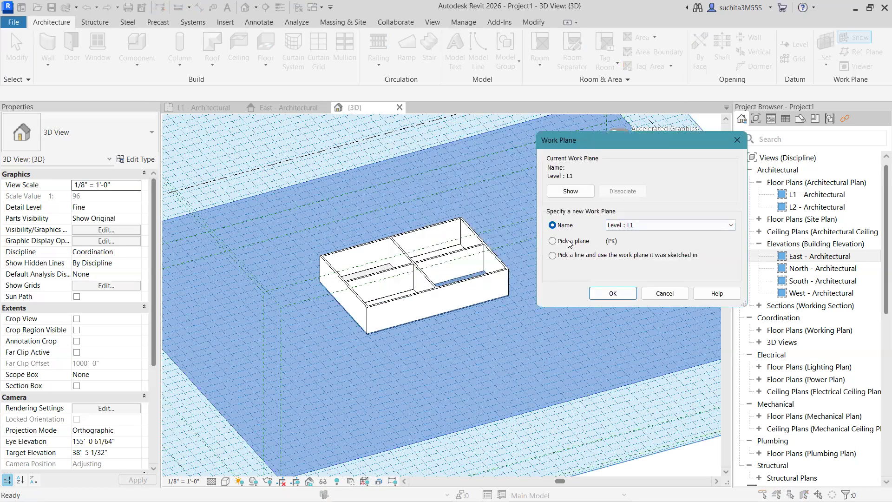
pyautogui.click(640, 227)
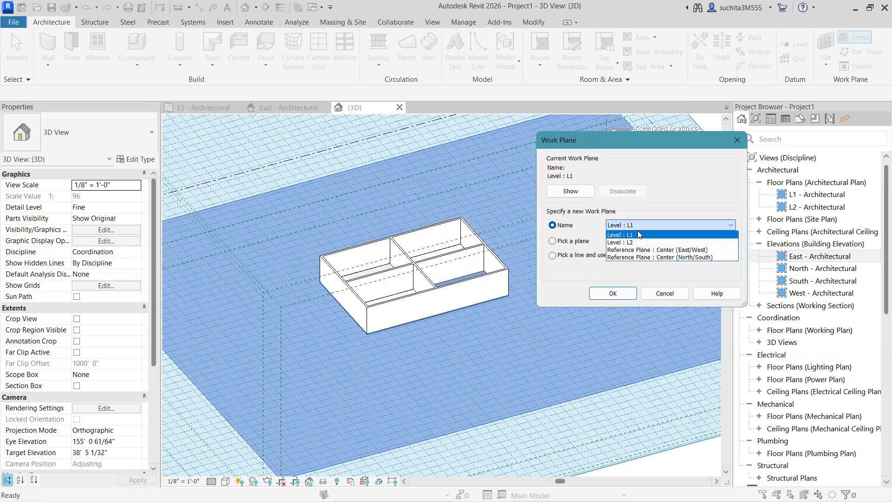
pyautogui.click(659, 145)
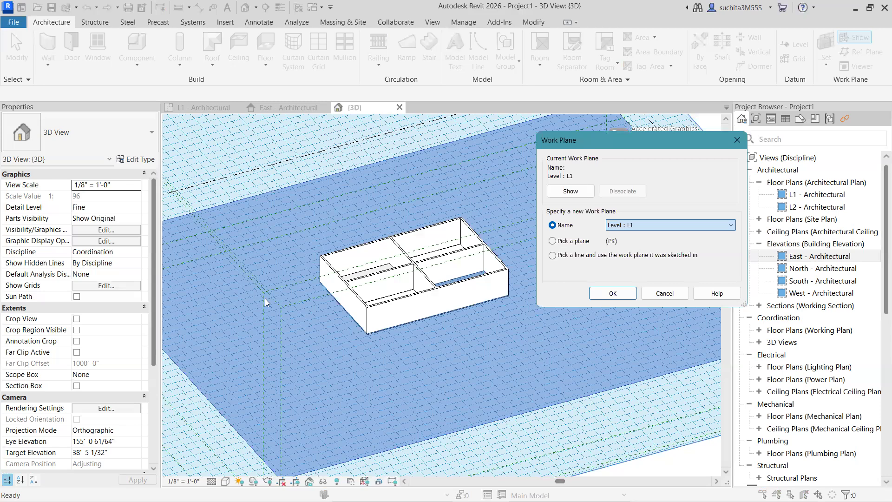
pyautogui.click(649, 227)
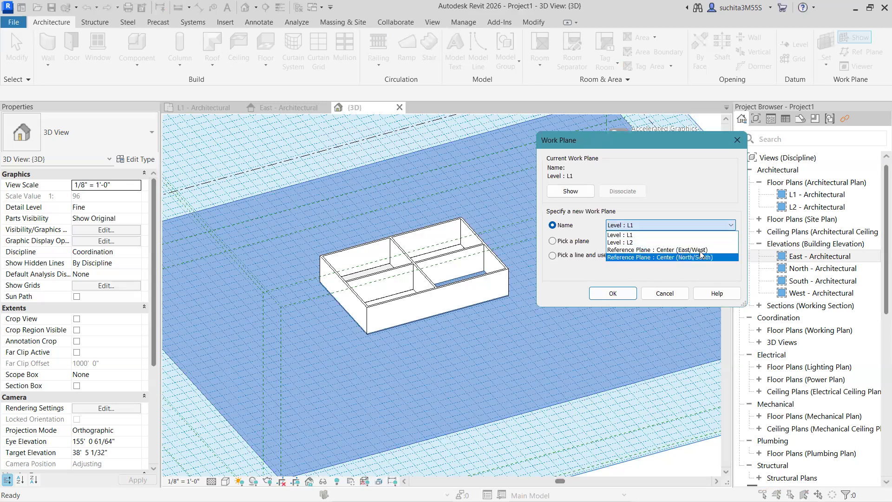
pyautogui.click(679, 223)
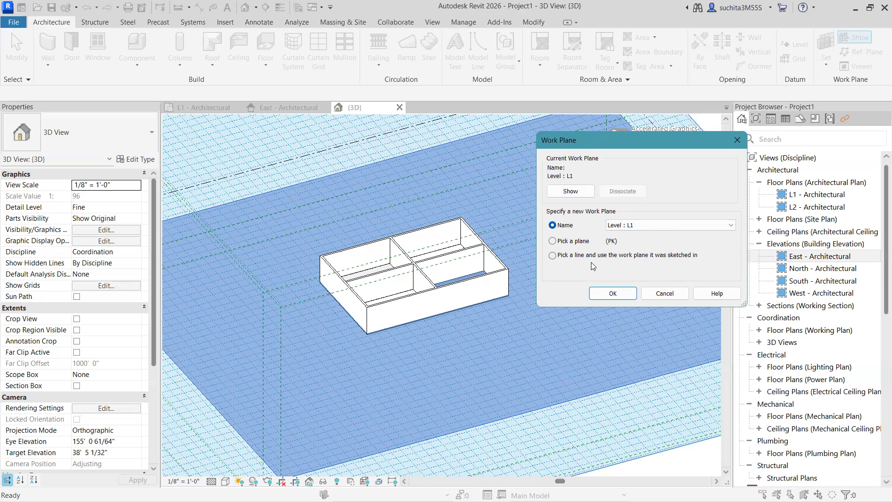
# Set the work plane with Pick a plane, using the outer face of the building's front wall.
pyautogui.click(553, 241)
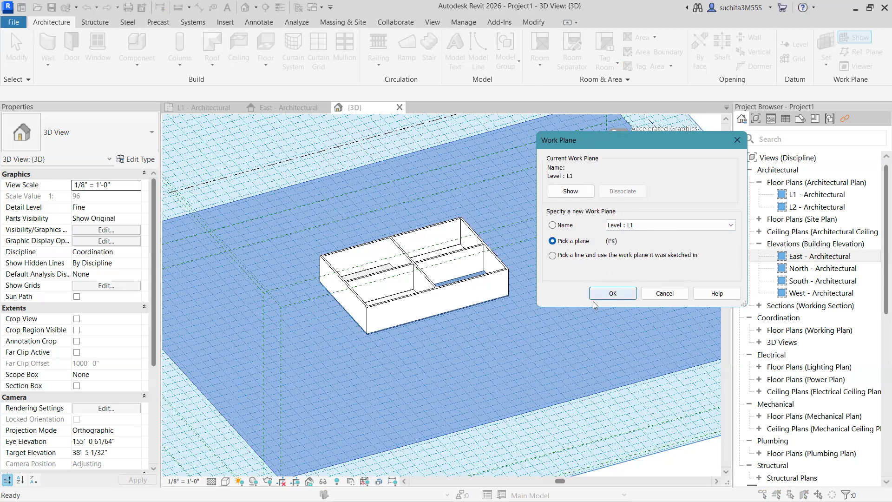
pyautogui.click(609, 293)
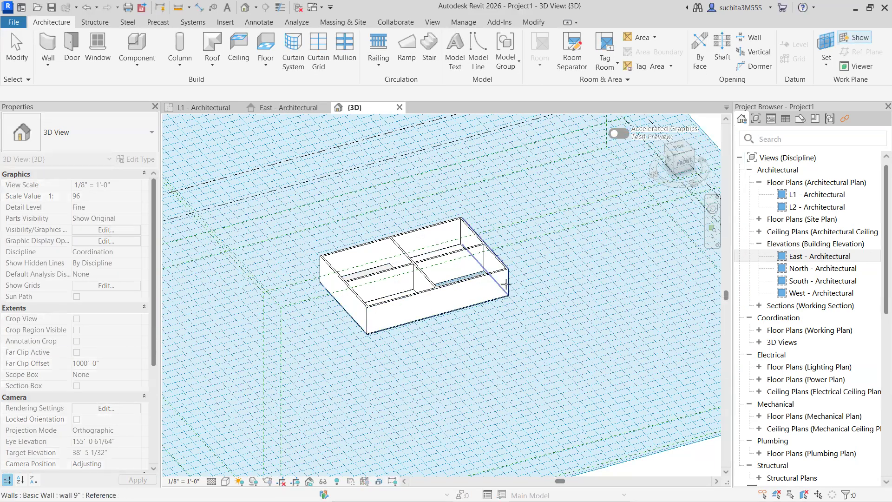
pyautogui.click(429, 291)
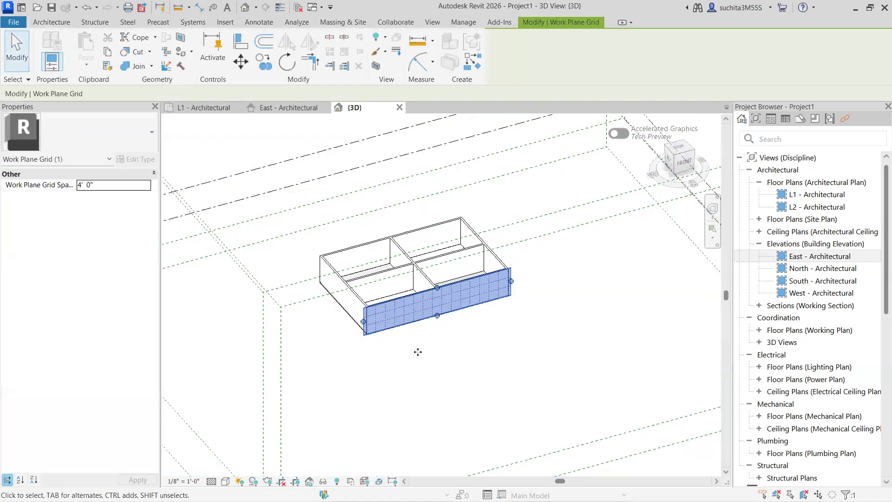
pyautogui.click(456, 371)
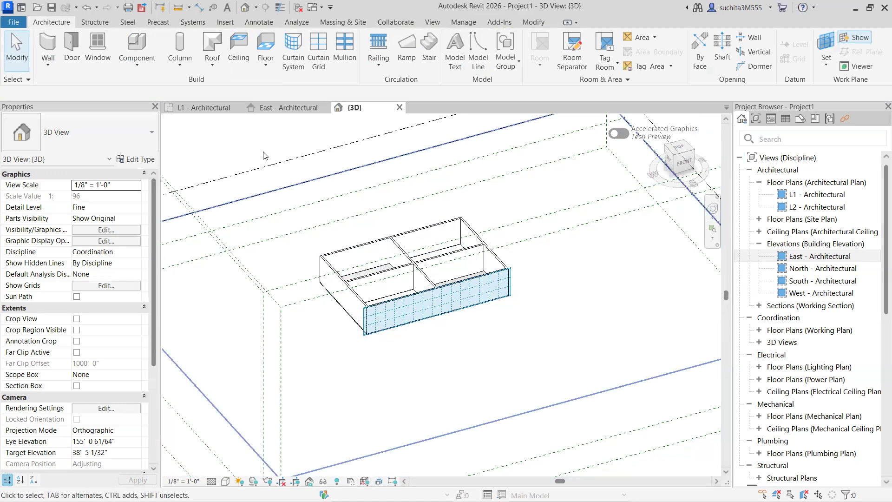
# Compare the work planes in the plan and 3D views, and hide the work plane in the L1 - Architectural plan.
pyautogui.click(205, 111)
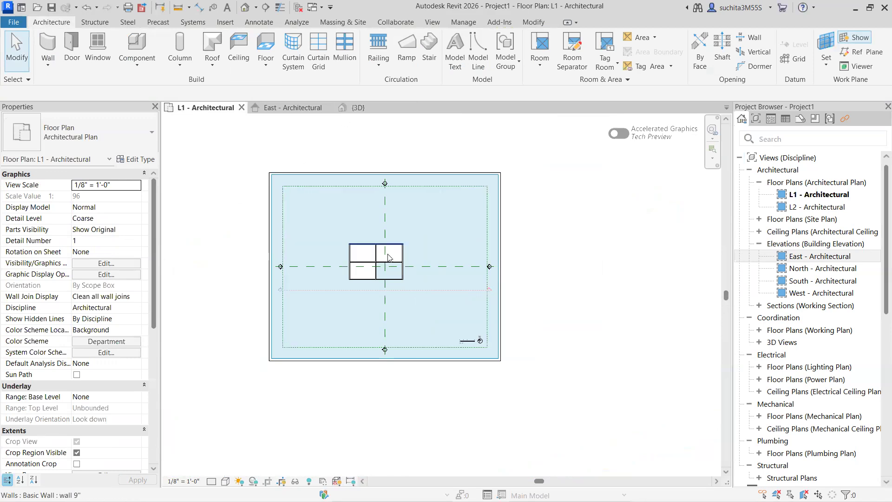
pyautogui.click(377, 111)
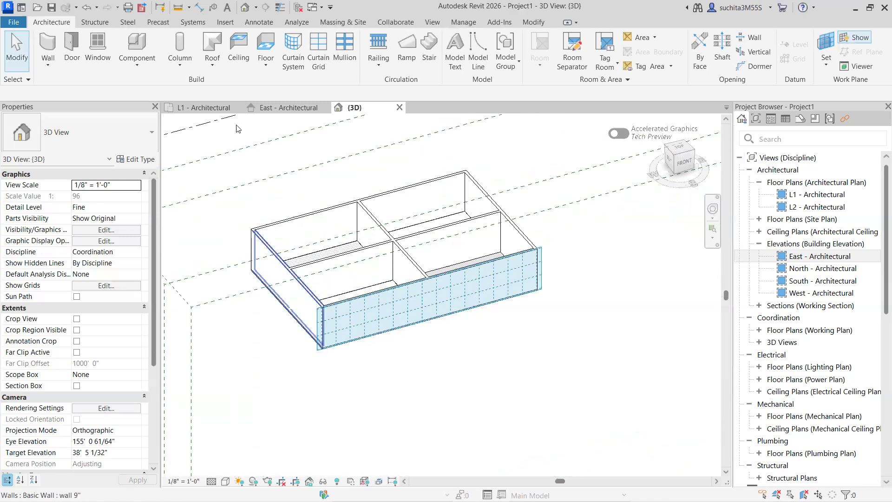
pyautogui.click(204, 108)
pyautogui.scroll(1, 409, 267)
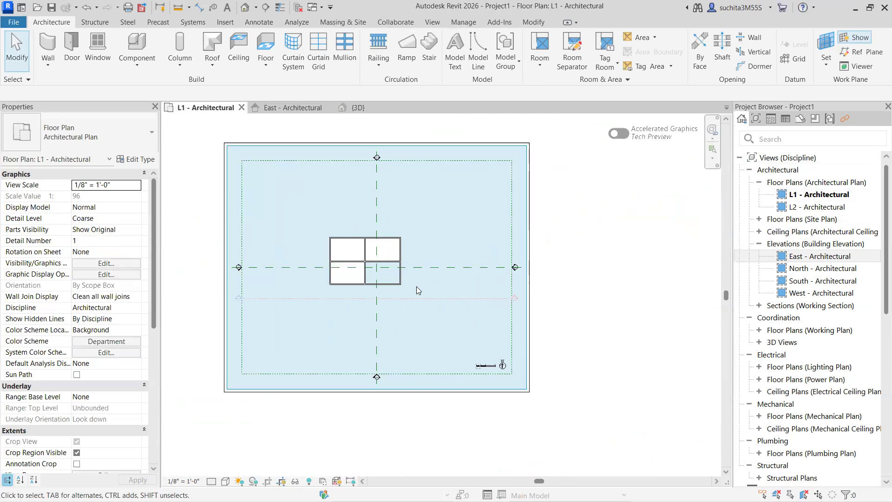
pyautogui.scroll(2, 416, 286)
pyautogui.scroll(-2, 407, 273)
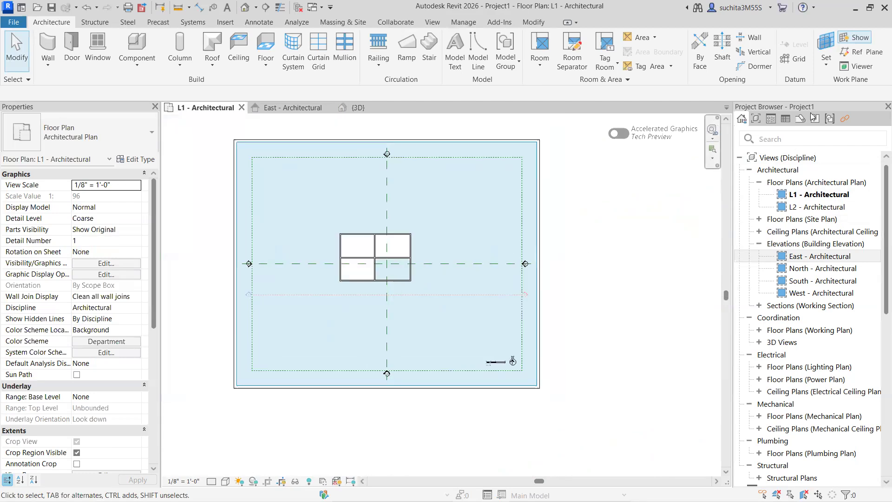
pyautogui.click(844, 40)
pyautogui.scroll(-1, 562, 255)
pyautogui.scroll(1, 445, 260)
pyautogui.scroll(2, 445, 259)
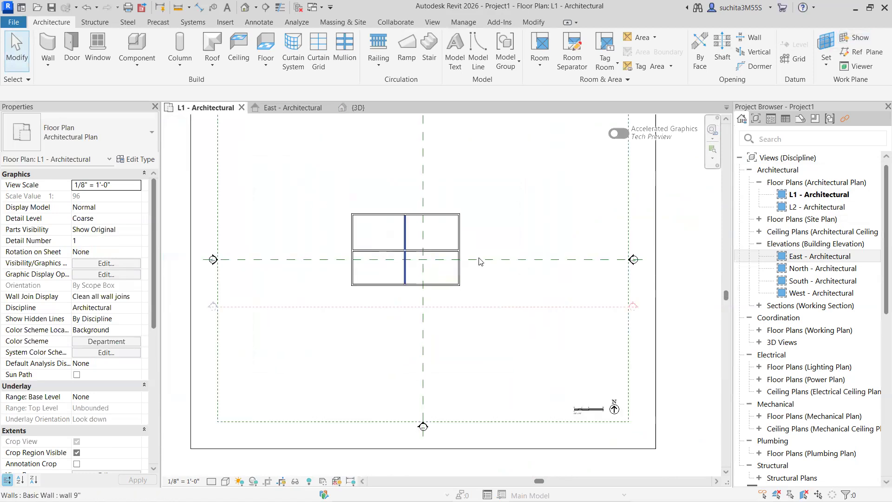
# Start a Roof by Extrusion on a plane picked at the lower exterior wall's outer face and open Elevation: North - Architectural for sketching.
pyautogui.click(258, 67)
pyautogui.click(213, 67)
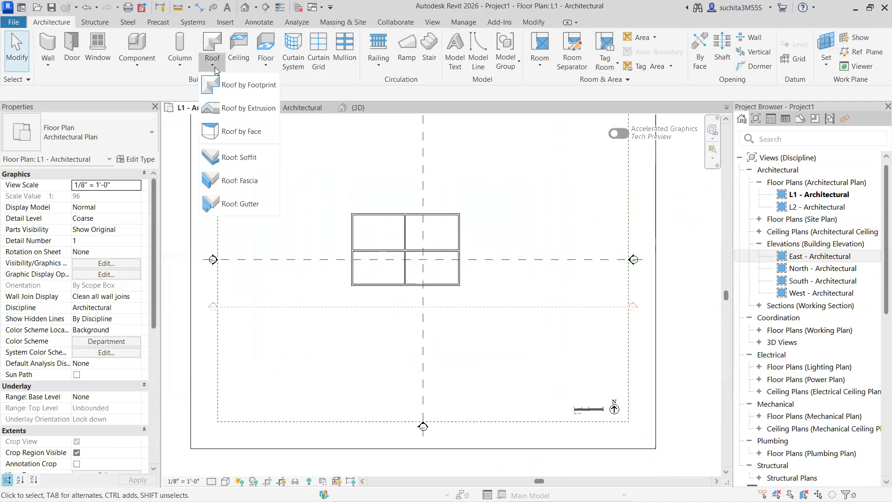
pyautogui.click(237, 109)
pyautogui.moveTo(602, 139); pyautogui.dragTo(592, 135)
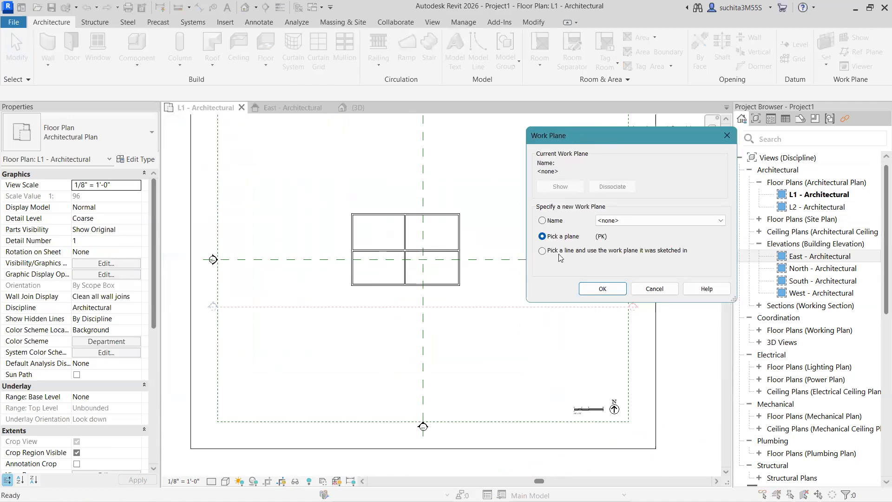
pyautogui.click(598, 286)
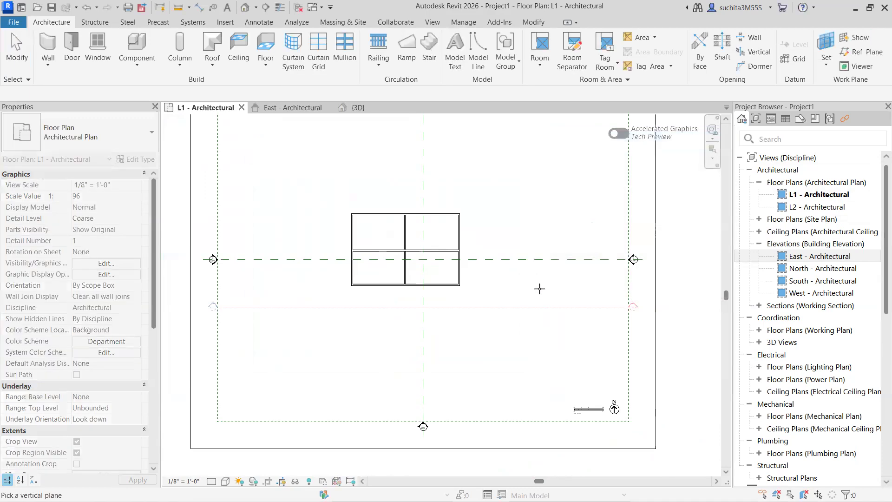
pyautogui.scroll(2, 380, 291)
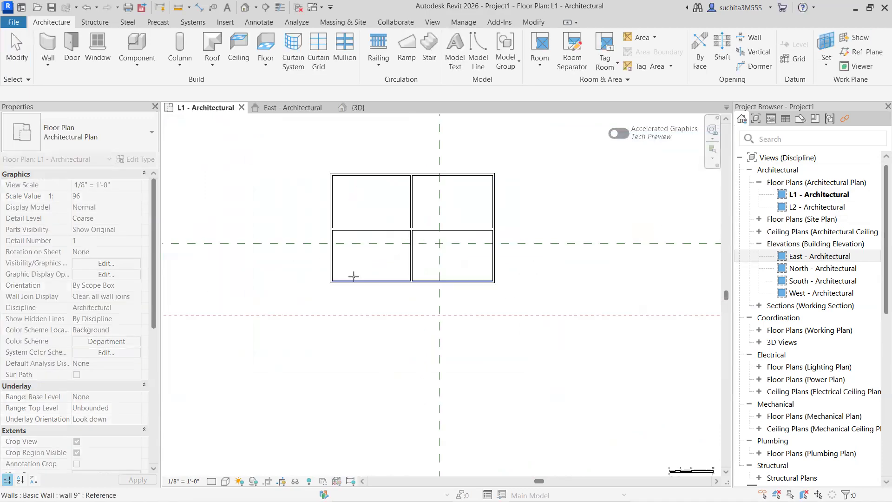
pyautogui.scroll(2, 392, 288)
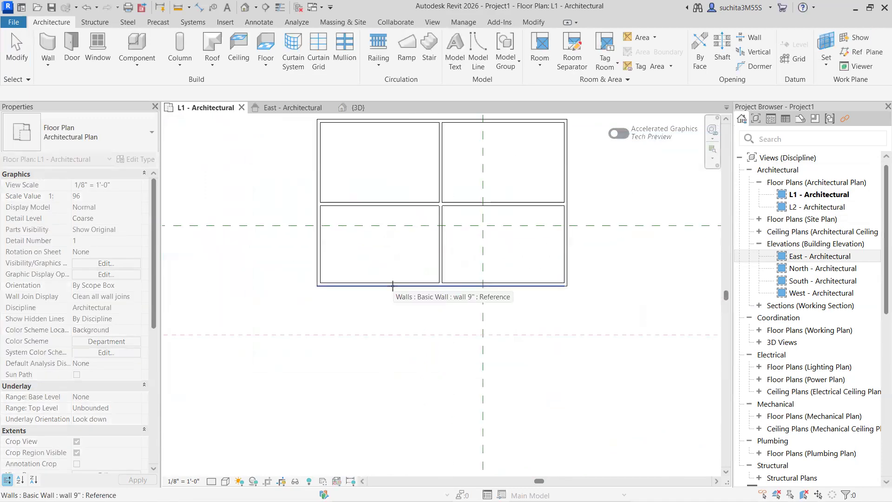
pyautogui.click(392, 285)
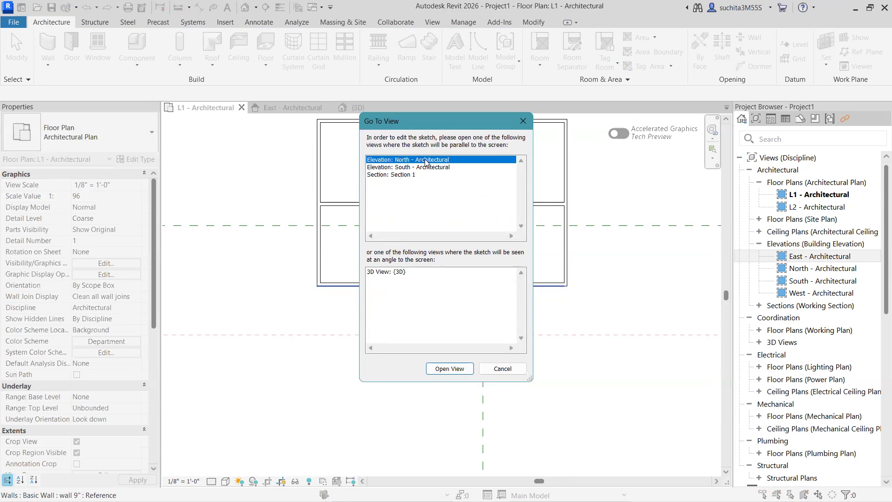
pyautogui.click(444, 374)
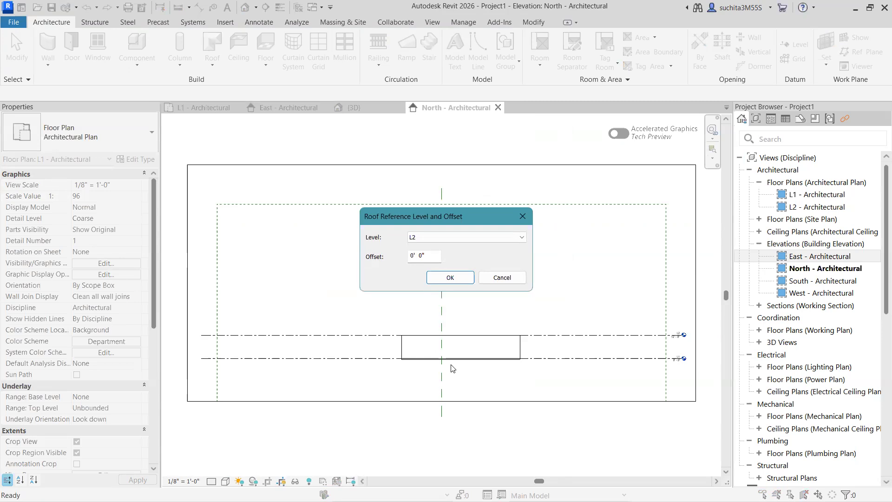
pyautogui.press('Return')
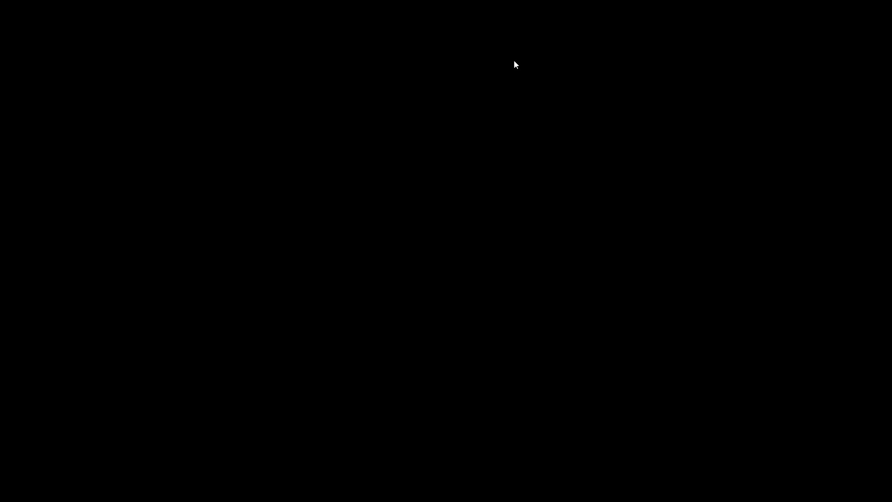
pyautogui.click(855, 8)
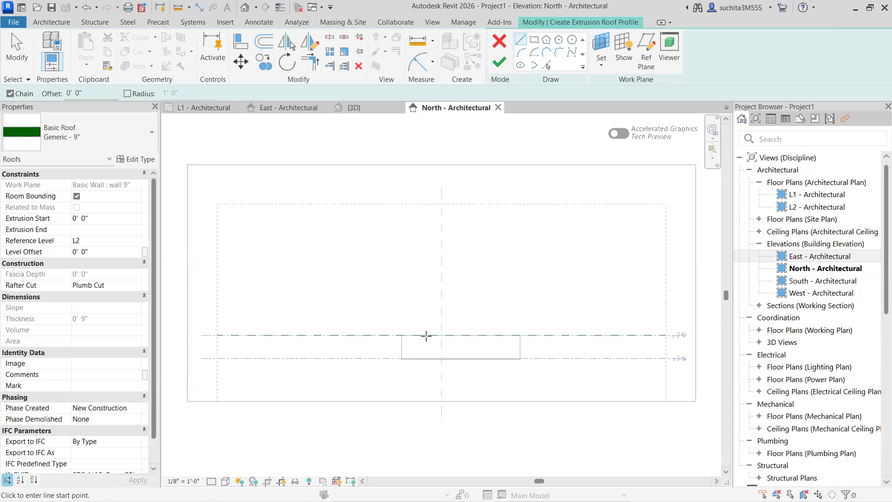
pyautogui.scroll(-2, 370, 363)
pyautogui.scroll(2, 525, 378)
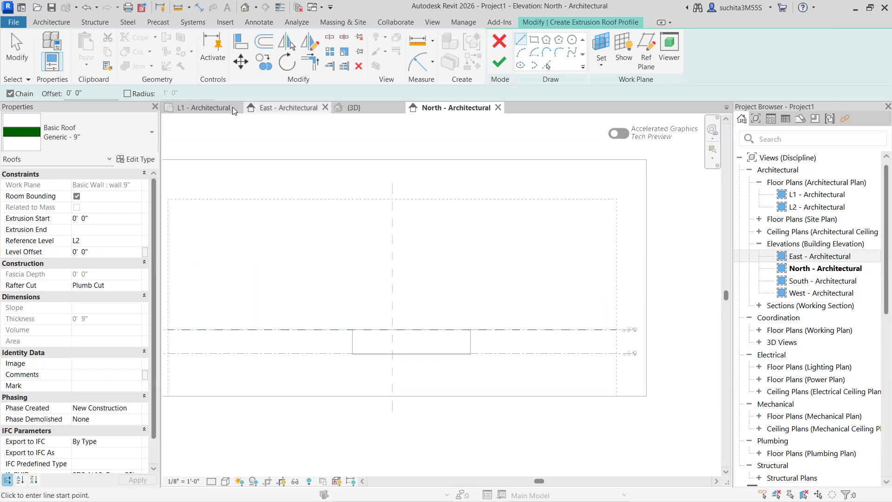
pyautogui.click(209, 108)
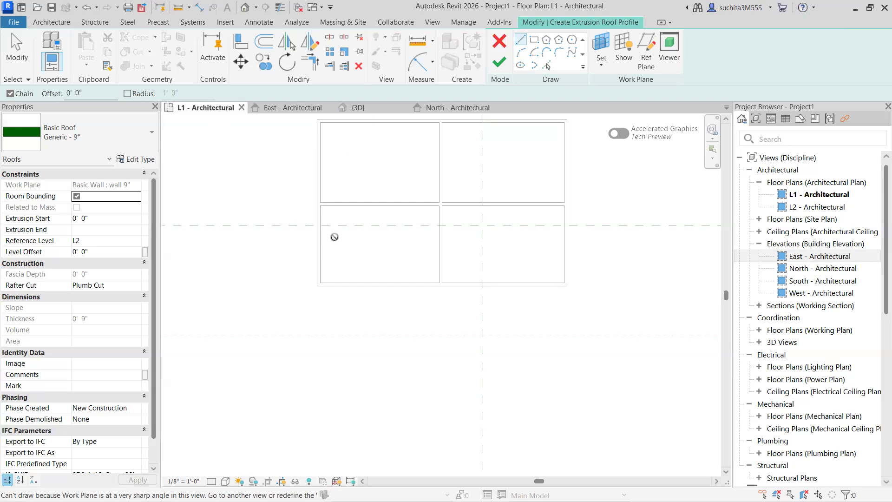
pyautogui.click(65, 22)
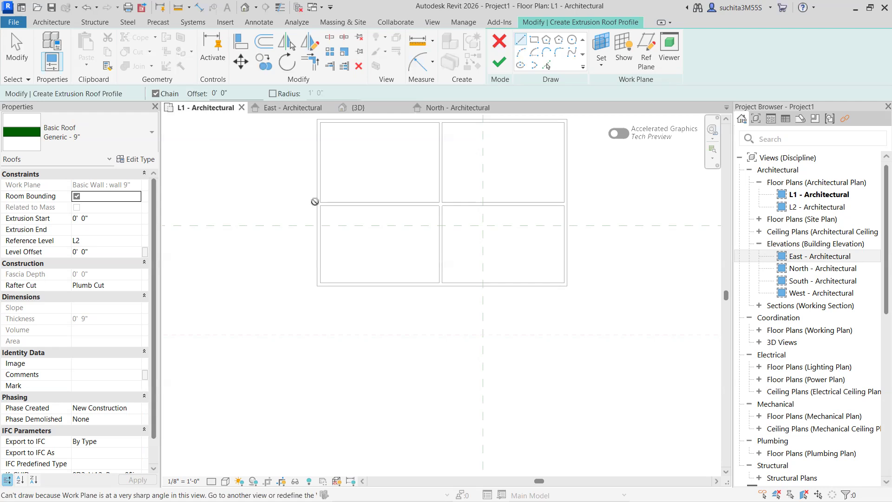
pyautogui.click(497, 49)
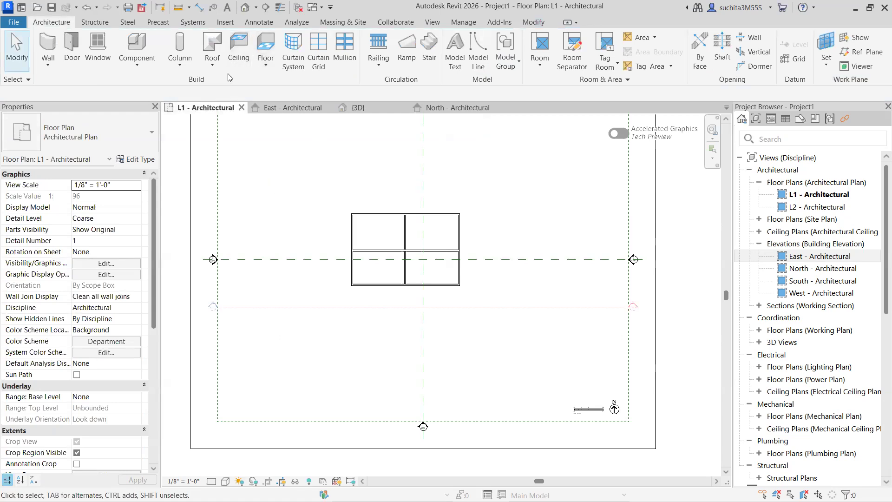
# Restart Roof by Extrusion in the L1 plan and pick the lower exterior wall's outer face as the work plane.
pyautogui.click(212, 64)
pyautogui.click(249, 109)
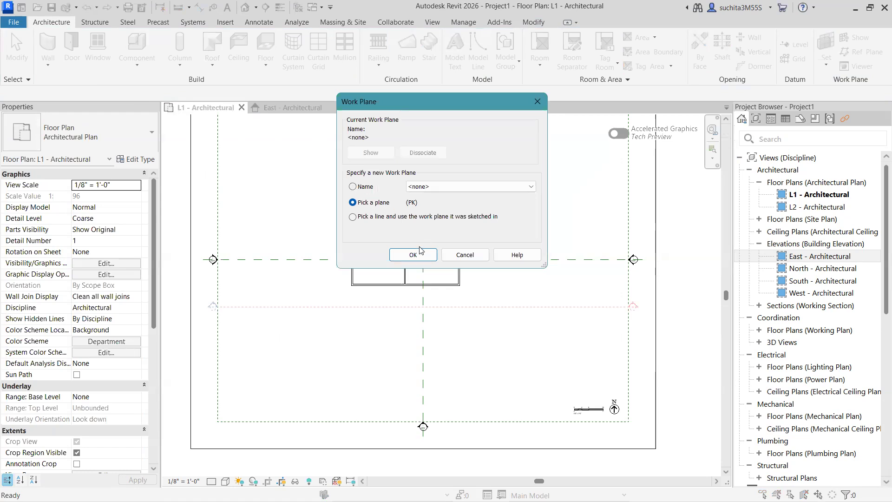
pyautogui.click(412, 255)
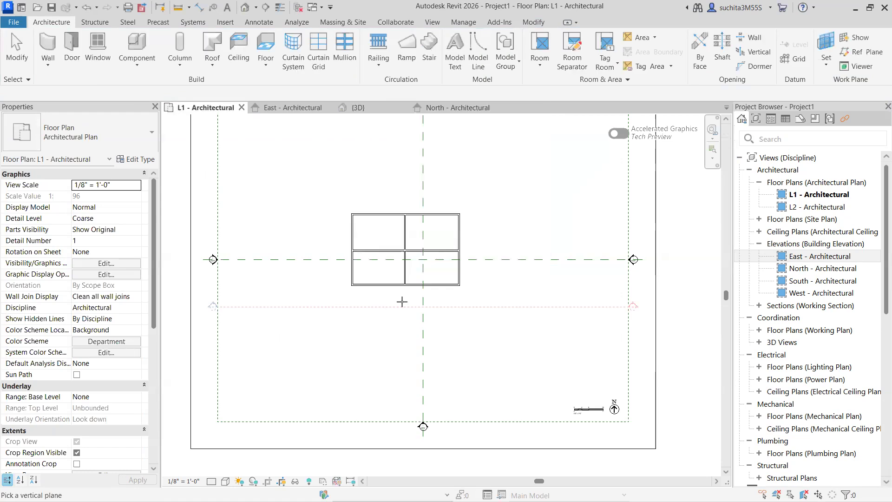
pyautogui.scroll(2, 395, 291)
pyautogui.click(316, 284)
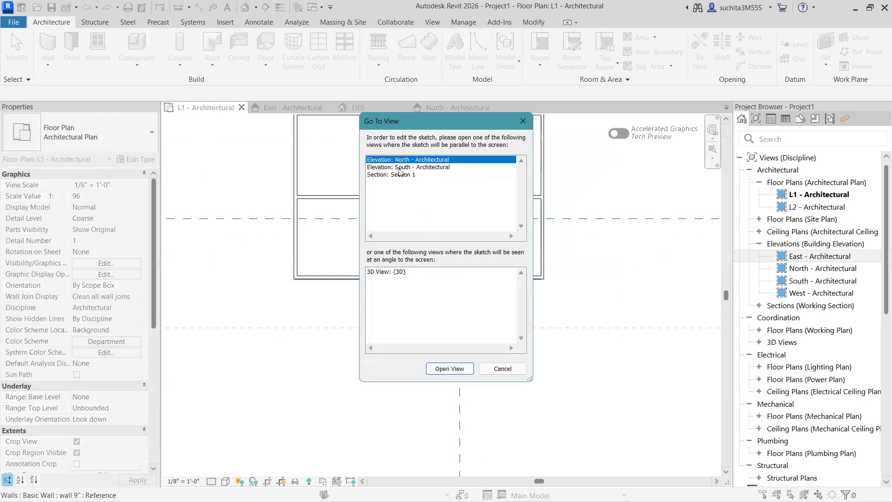
# Open Elevation: North - Architectural for the roof sketch and accept level L2 with a 0' 0" offset.
pyautogui.moveTo(425, 128); pyautogui.dragTo(377, 119)
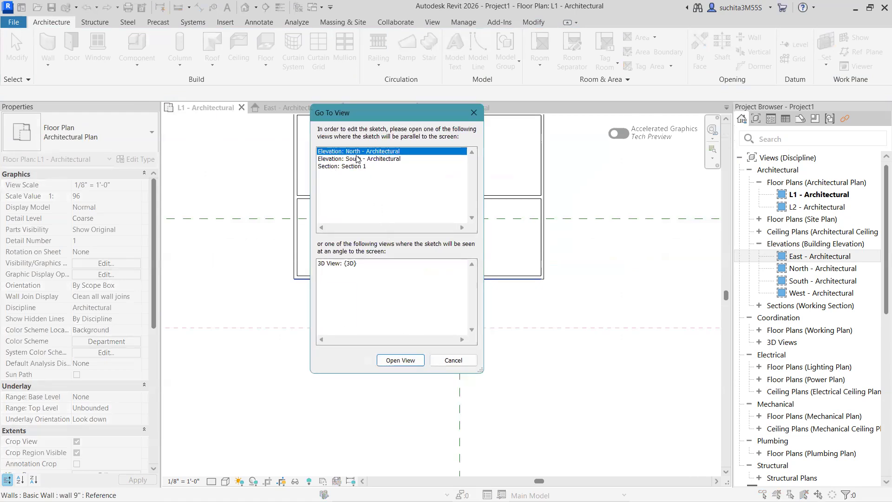
pyautogui.click(400, 361)
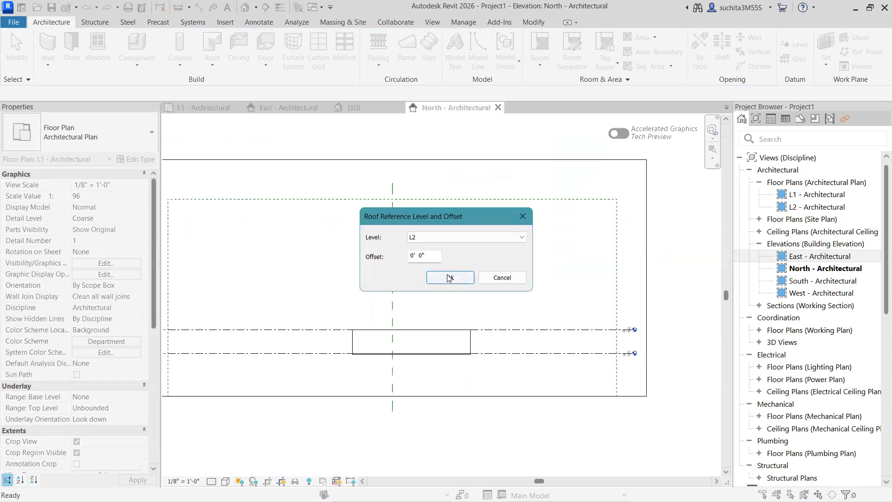
pyautogui.moveTo(424, 217); pyautogui.dragTo(398, 190)
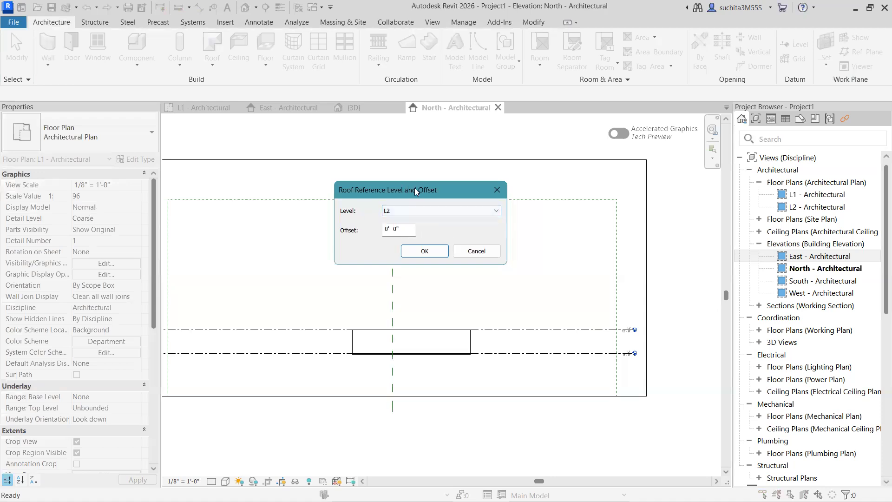
pyautogui.moveTo(415, 188); pyautogui.dragTo(381, 165)
pyautogui.click(391, 228)
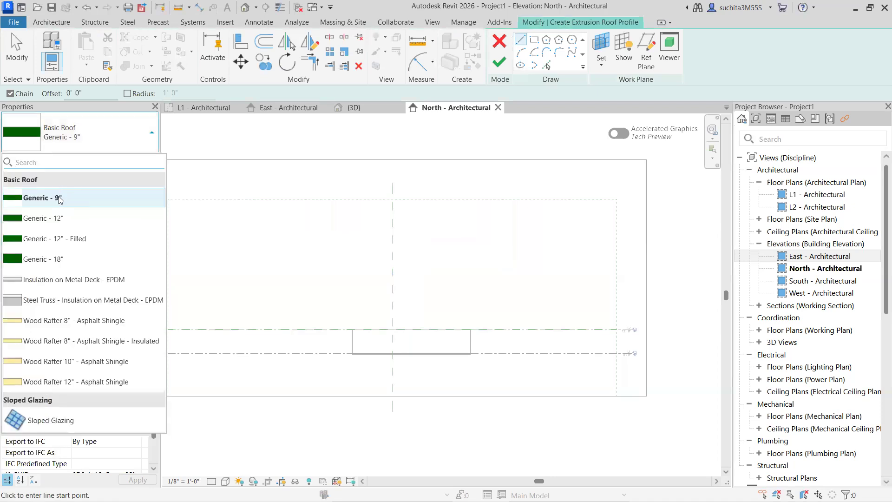
# Duplicate the Generic - 9" roof type as Generic - roof 5" and set its structure layer thickness to 5".
pyautogui.click(58, 200)
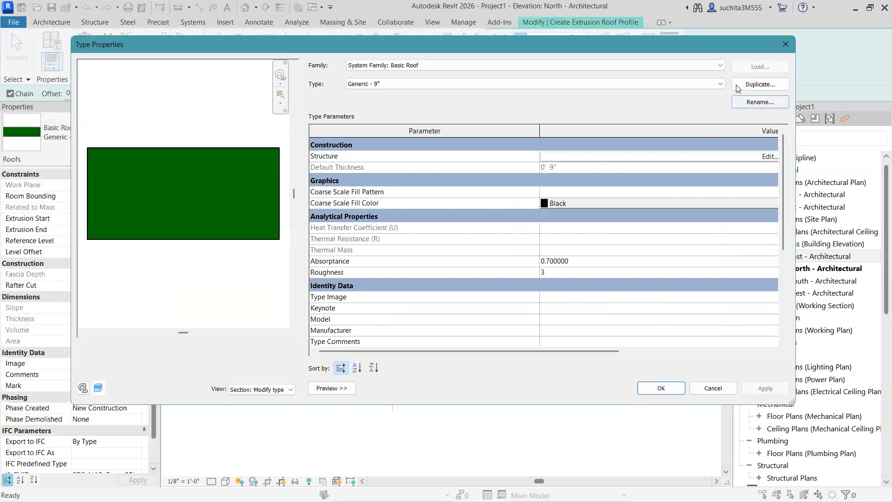
pyautogui.click(738, 89)
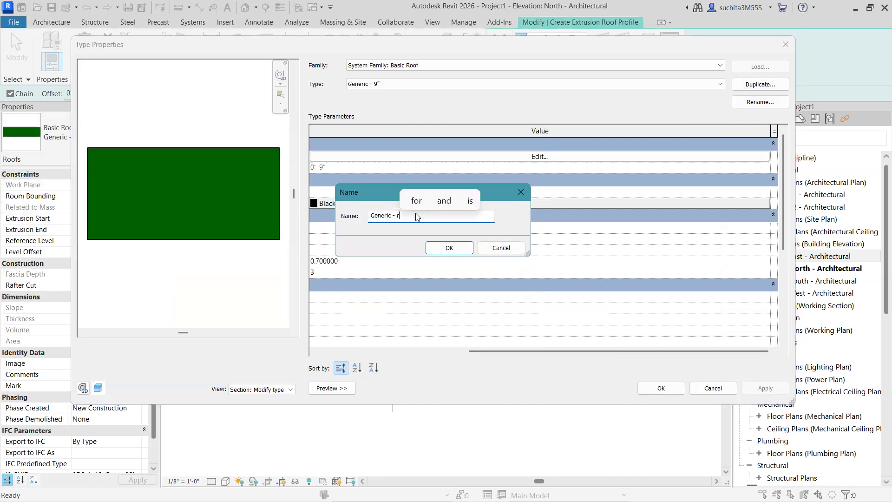
pyautogui.write('roof 5')
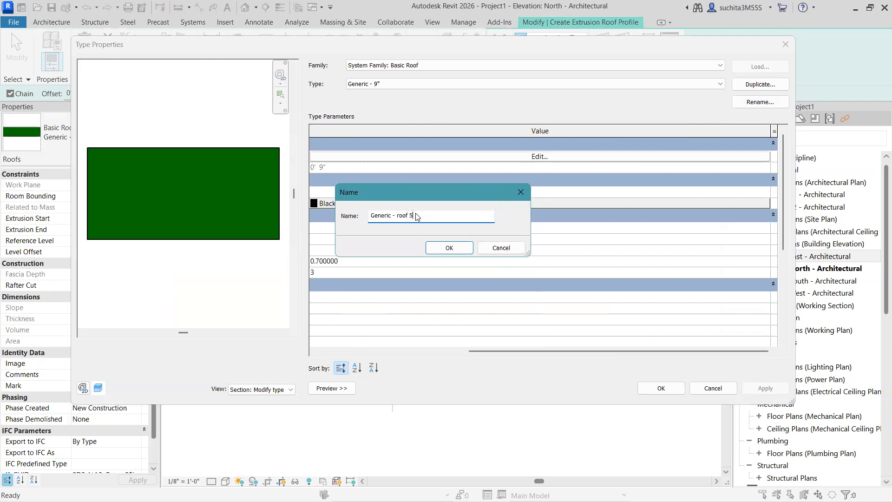
pyautogui.press('Return')
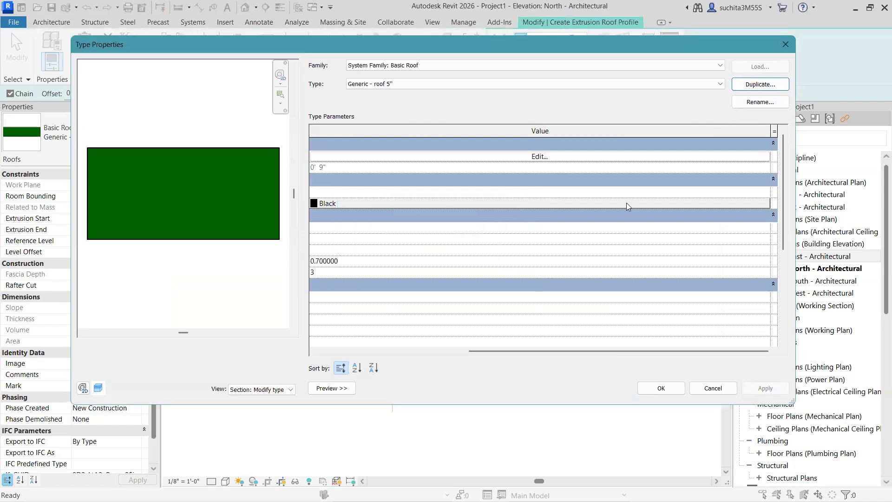
pyautogui.click(554, 160)
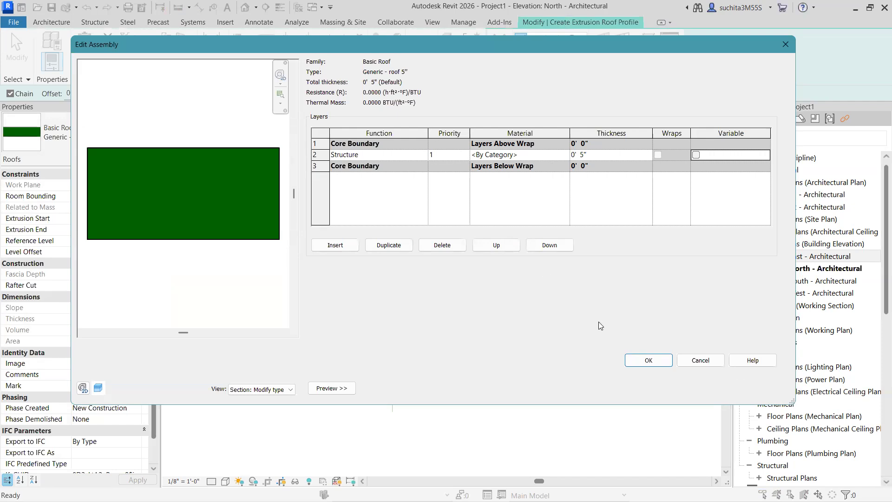
pyautogui.click(648, 360)
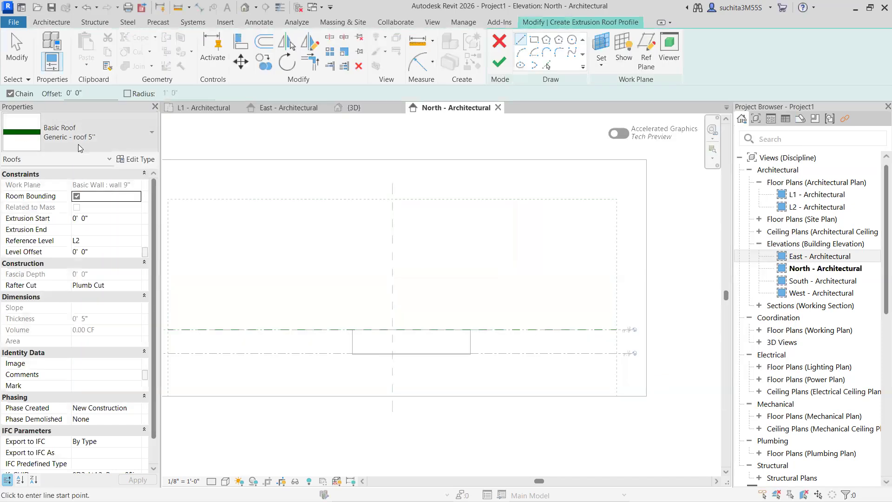
# Sketch a start-end-radius arc of about 36° and 176' radius above L2, overhanging both building sides, and finish the roof profile.
pyautogui.scroll(-2, 438, 260)
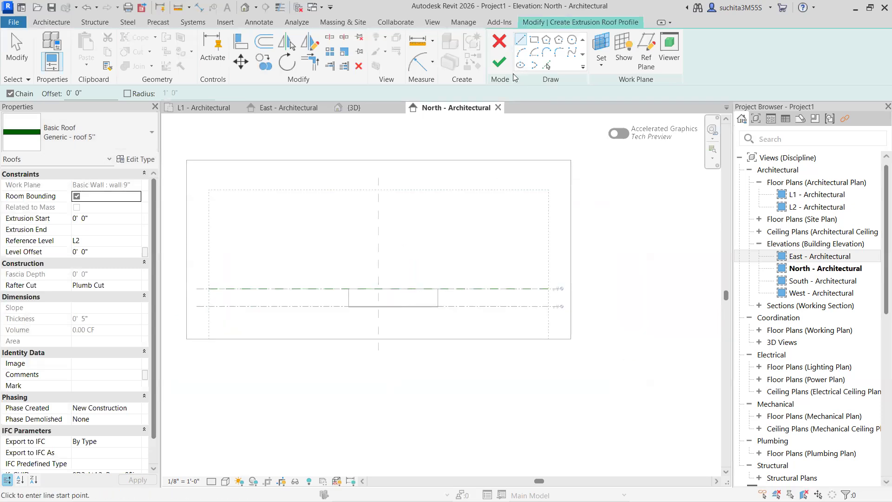
pyautogui.scroll(1, 445, 269)
pyautogui.scroll(1, 489, 265)
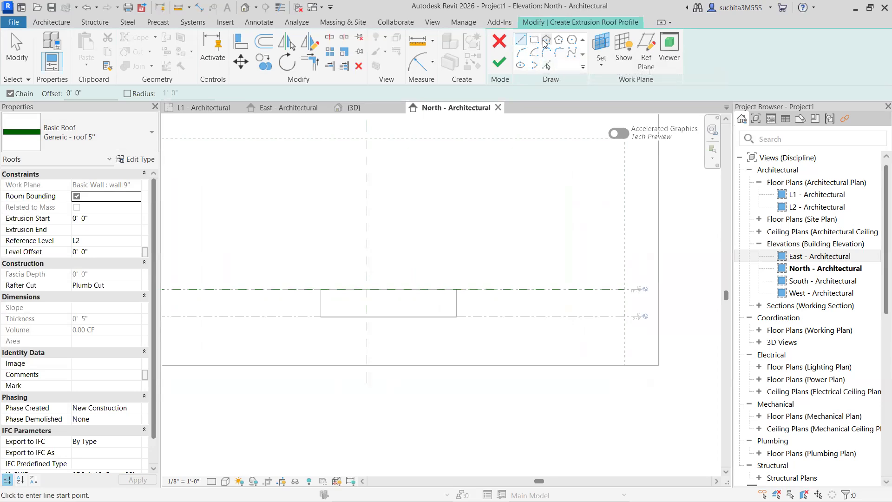
pyautogui.click(521, 53)
pyautogui.scroll(1, 300, 277)
pyautogui.click(290, 268)
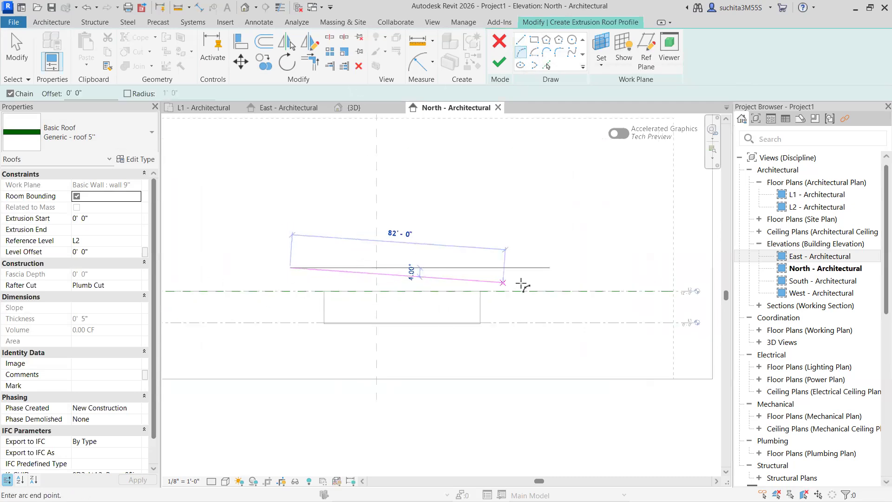
pyautogui.click(573, 268)
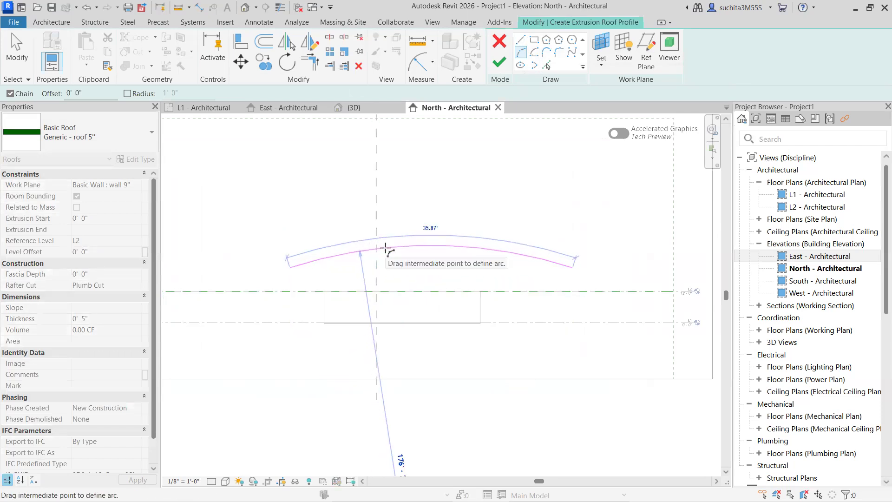
pyautogui.click(386, 250)
pyautogui.rightClick(466, 186)
pyautogui.click(495, 192)
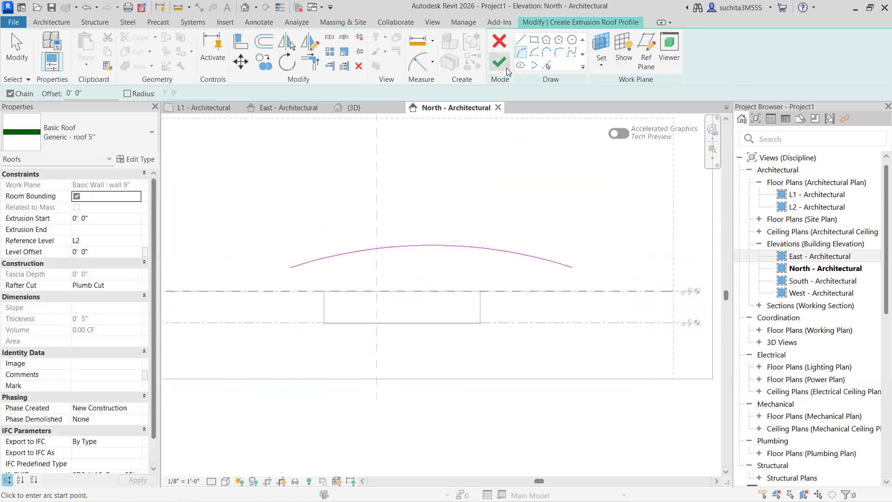
pyautogui.click(504, 69)
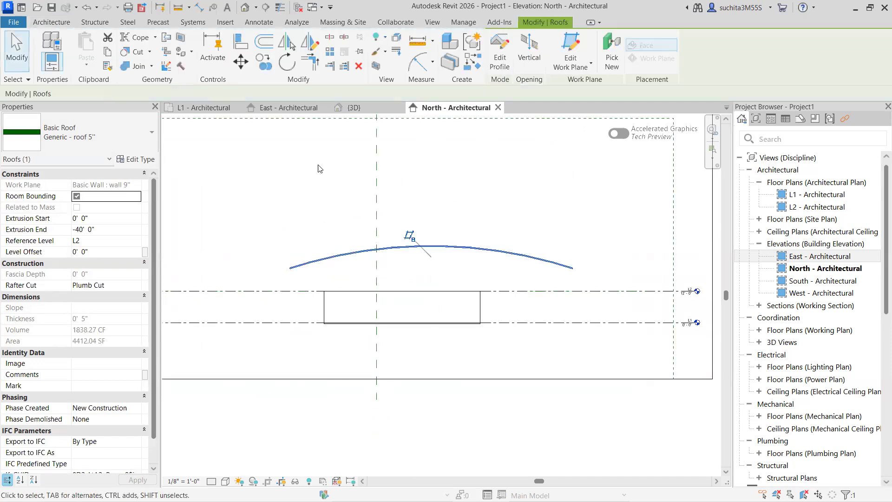
# Inspect the extruded roof in the 3D view, set the visual style to Shaded and hide the work plane.
pyautogui.click(368, 108)
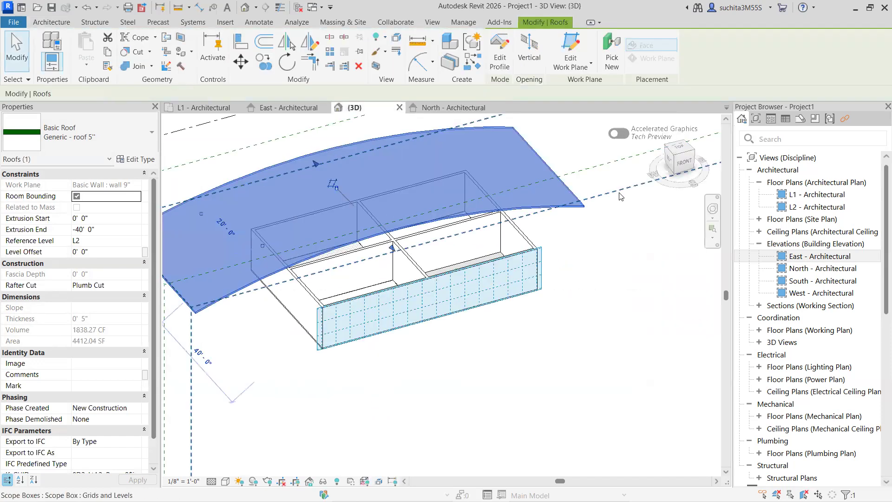
pyautogui.click(689, 187)
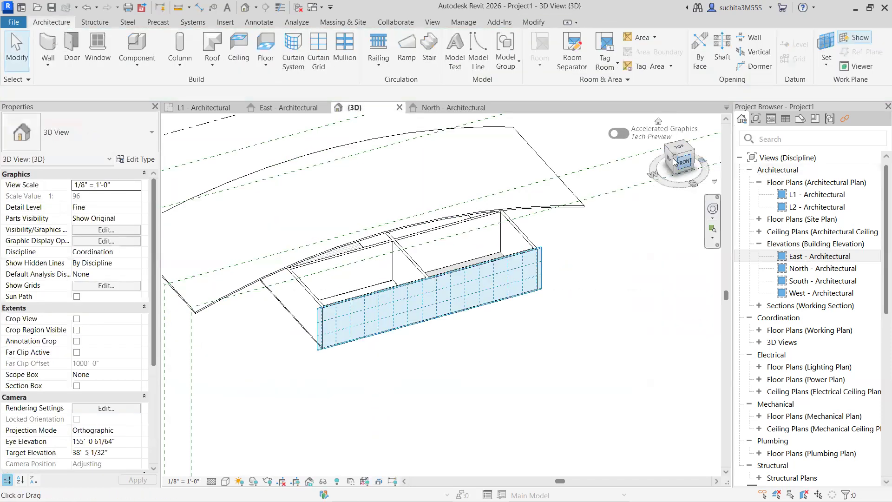
pyautogui.click(681, 162)
pyautogui.keyDown('shift'); pyautogui.moveTo(620, 130); pyautogui.dragTo(380, 423, button='middle'); pyautogui.keyUp('shift')
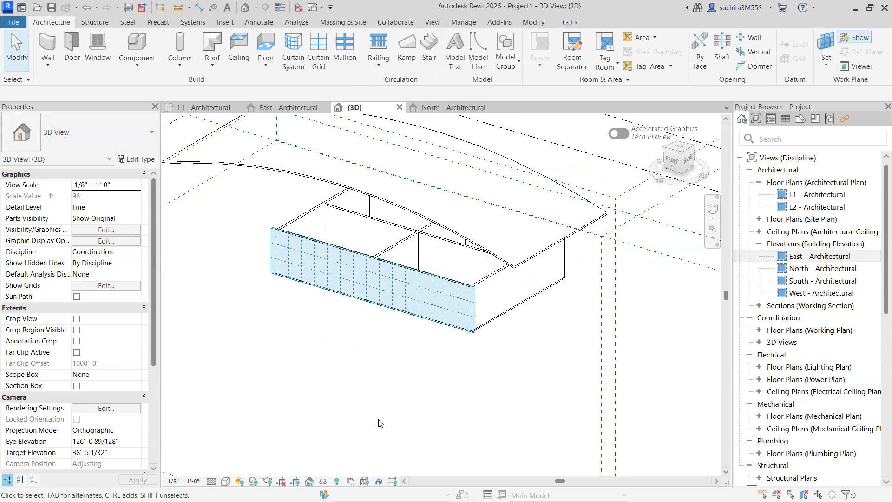
pyautogui.click(226, 480)
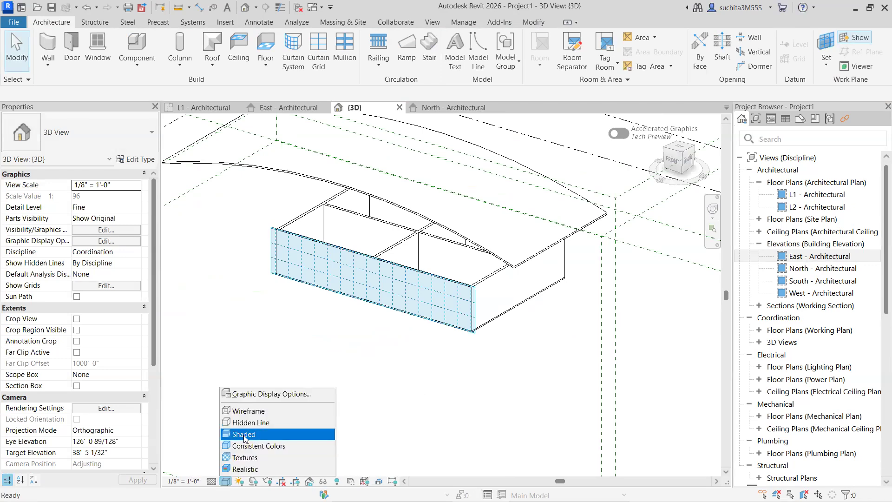
pyautogui.click(671, 158)
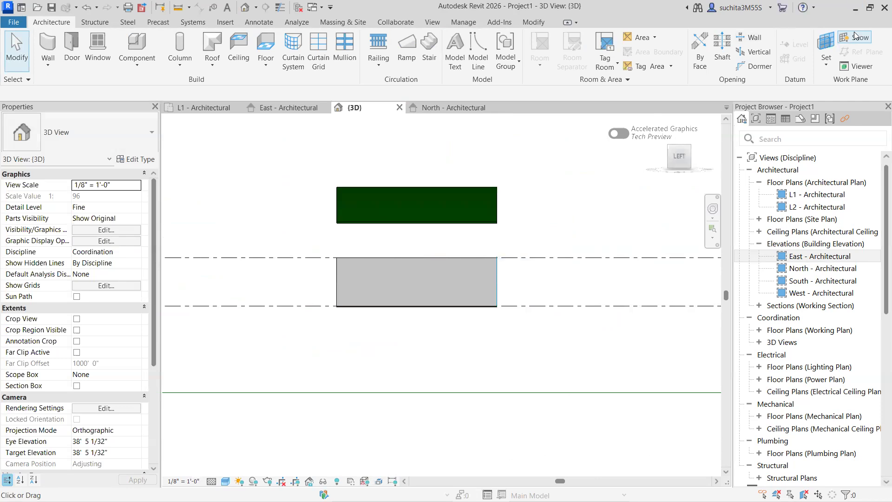
pyautogui.moveTo(679, 157)
pyautogui.mouseDown()
pyautogui.moveTo(467, 180)
pyautogui.moveTo(332, 171)
pyautogui.moveTo(434, 182)
pyautogui.moveTo(389, 200)
pyautogui.mouseUp()
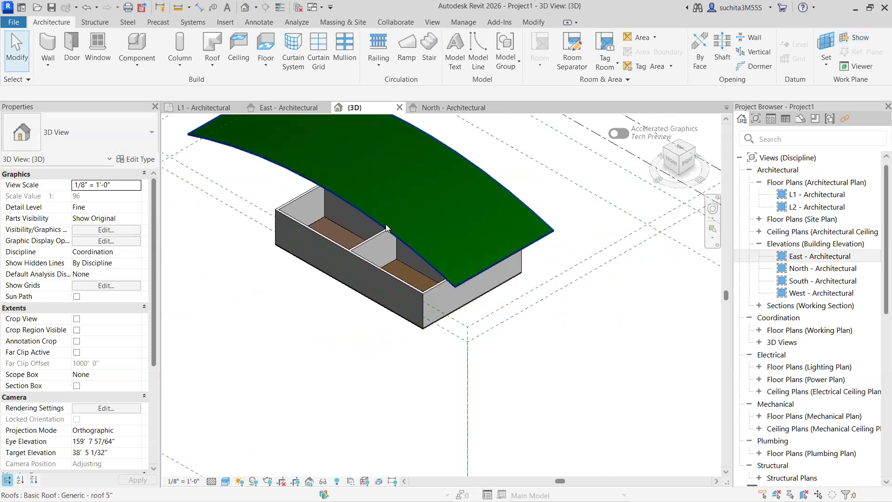
# Extend the curved roof's front edge about 11' beyond the front wall and stretch its rear edge past the back wall.
pyautogui.click(390, 227)
pyautogui.scroll(3, 403, 222)
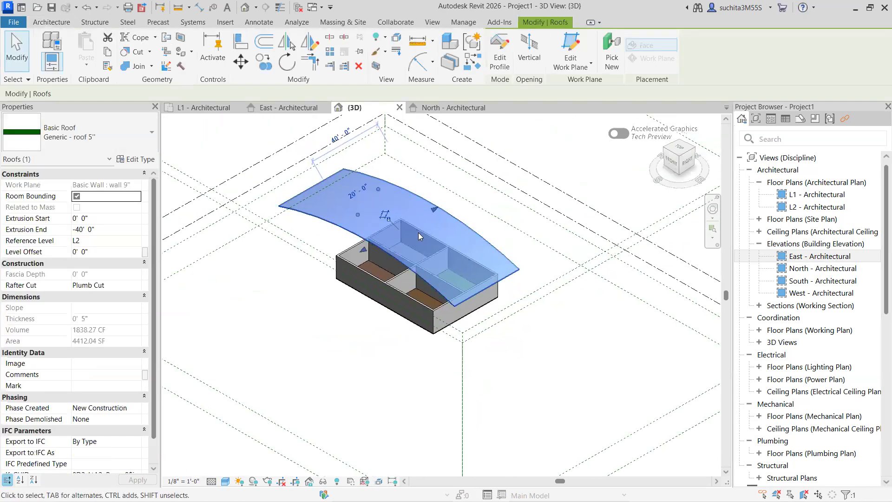
pyautogui.scroll(2, 477, 193)
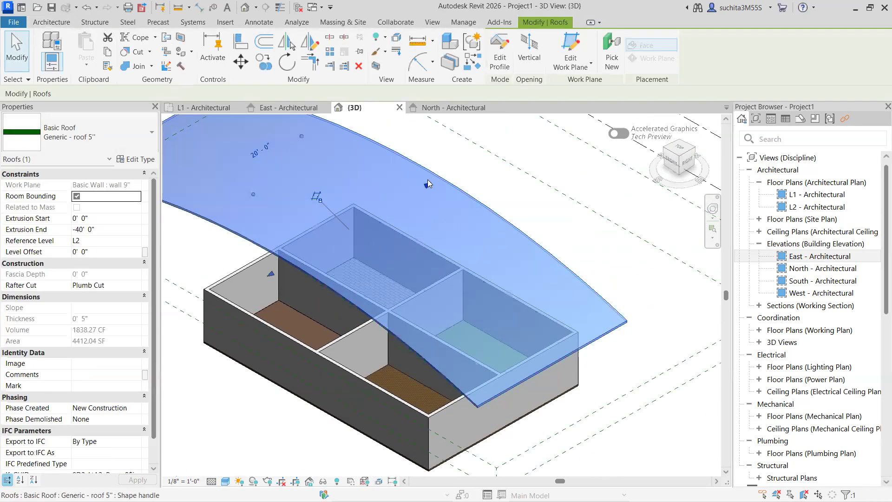
pyautogui.click(259, 153)
pyautogui.press('Escape')
pyautogui.moveTo(271, 274); pyautogui.dragTo(219, 323)
pyautogui.scroll(-2, 307, 263)
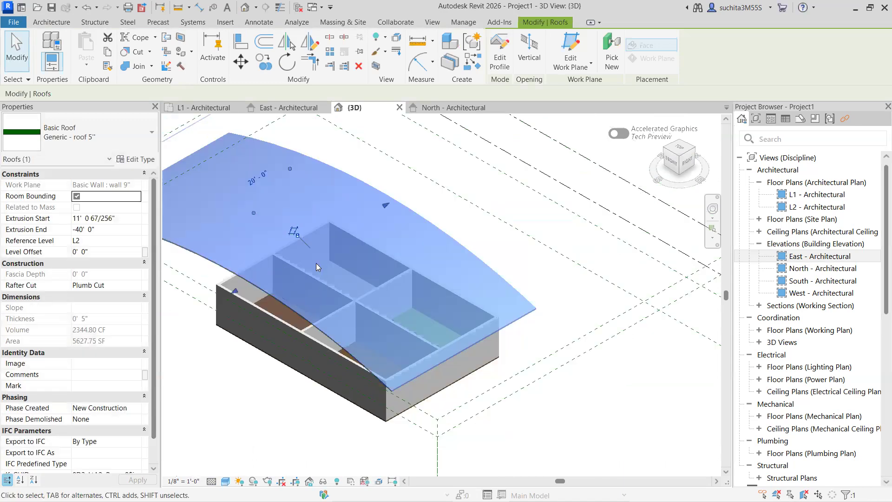
pyautogui.moveTo(396, 210); pyautogui.dragTo(433, 189)
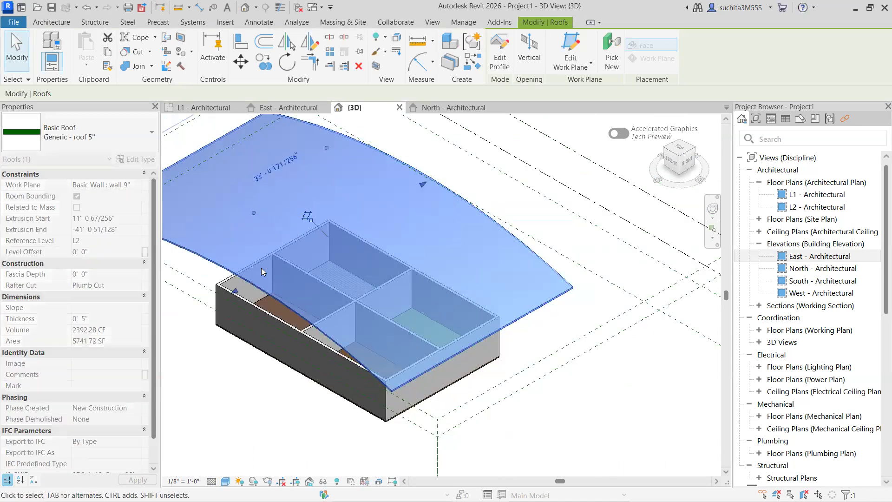
# Stretch the curved roof's near edge to an extrusion start of about 17' 10" and check the overhangs in the East elevation.
pyautogui.moveTo(224, 302); pyautogui.dragTo(251, 306)
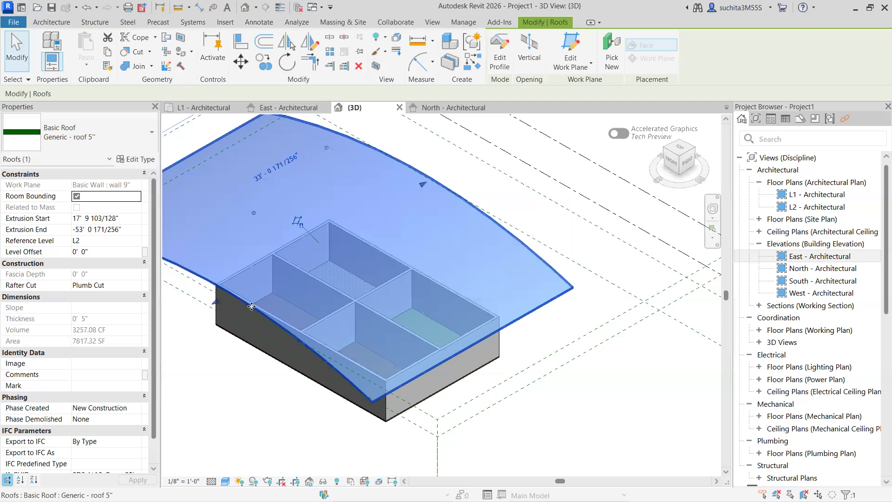
pyautogui.scroll(-2, 259, 305)
pyautogui.click(415, 353)
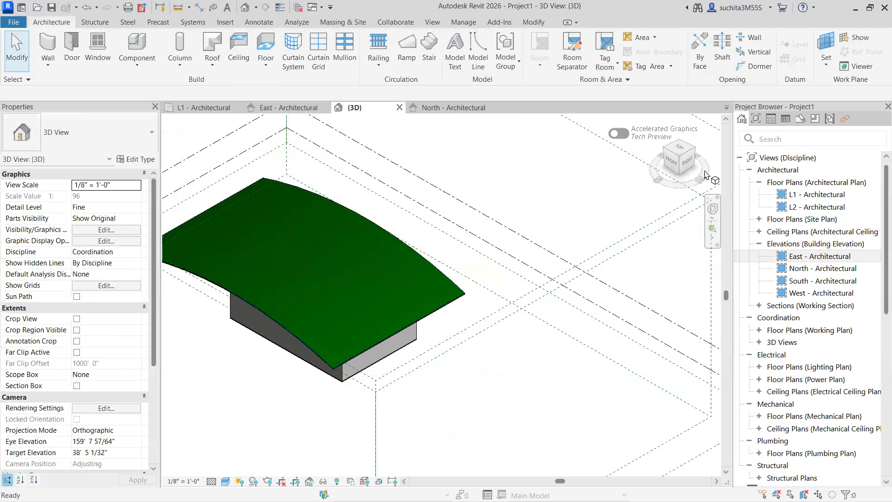
pyautogui.click(672, 168)
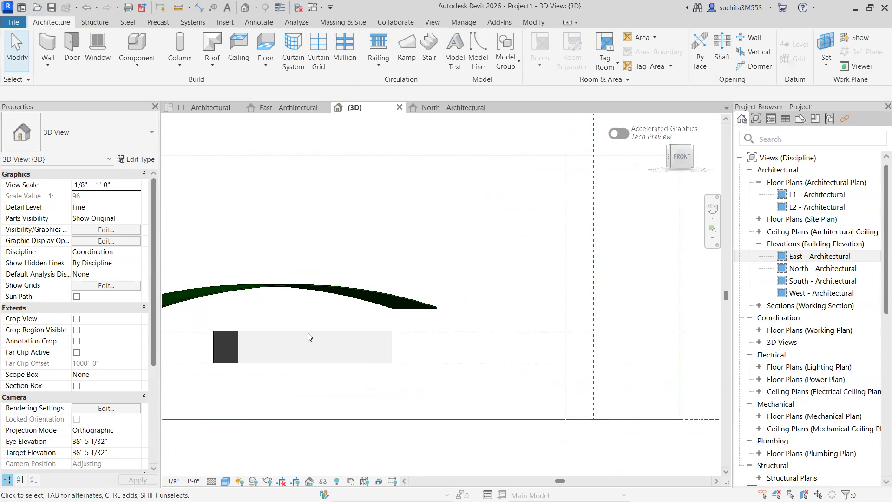
pyautogui.click(279, 108)
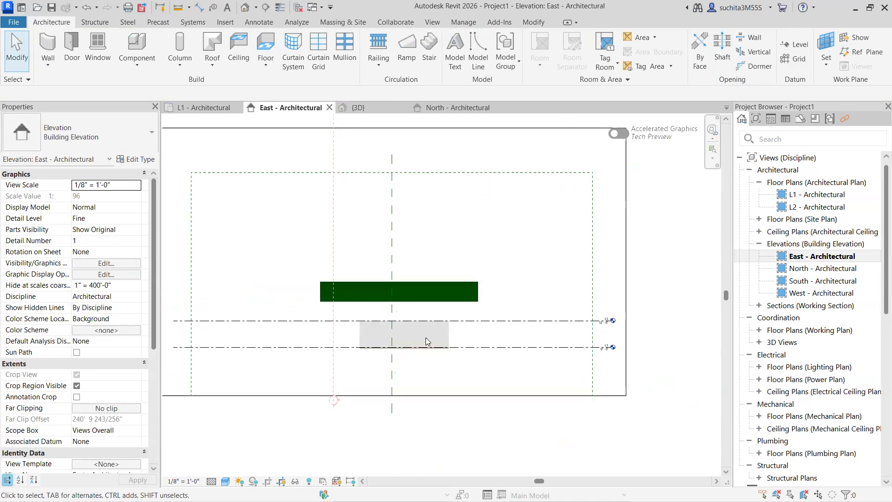
pyautogui.scroll(2, 427, 336)
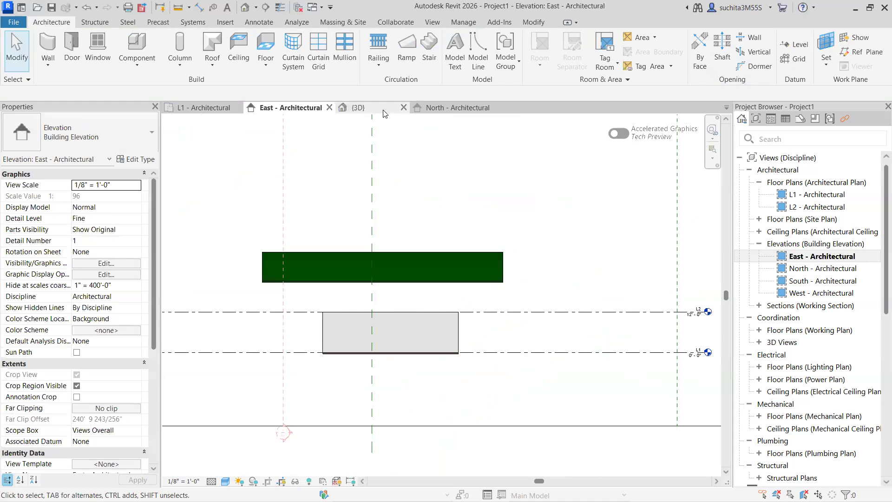
pyautogui.click(384, 112)
pyautogui.moveTo(684, 161)
pyautogui.mouseDown()
pyautogui.moveTo(283, 307)
pyautogui.moveTo(247, 340)
pyautogui.moveTo(240, 329)
pyautogui.mouseUp()
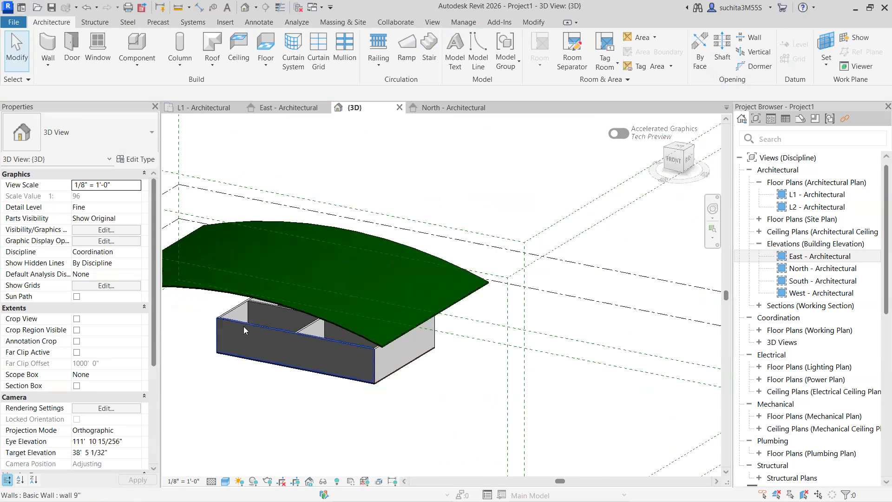
# Select all six connected walls in the 3D view and attach their tops to the curved roof.
pyautogui.click(243, 327)
pyautogui.press('Tab')
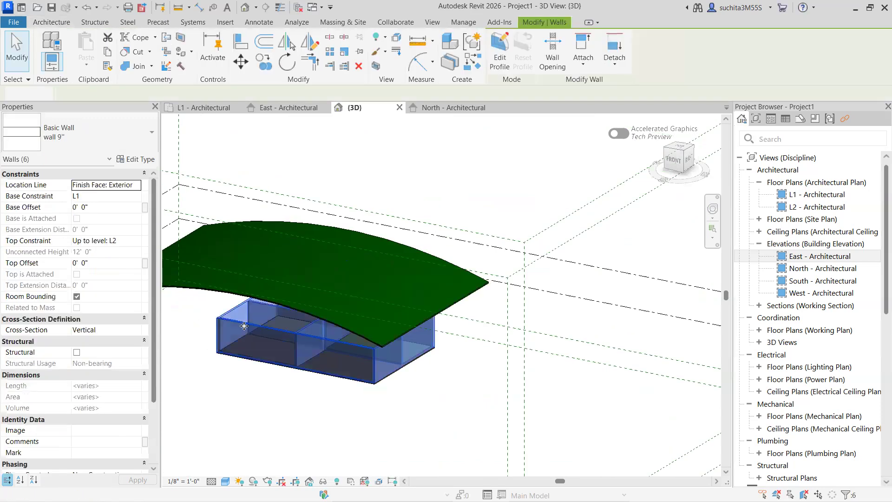
pyautogui.click(244, 326)
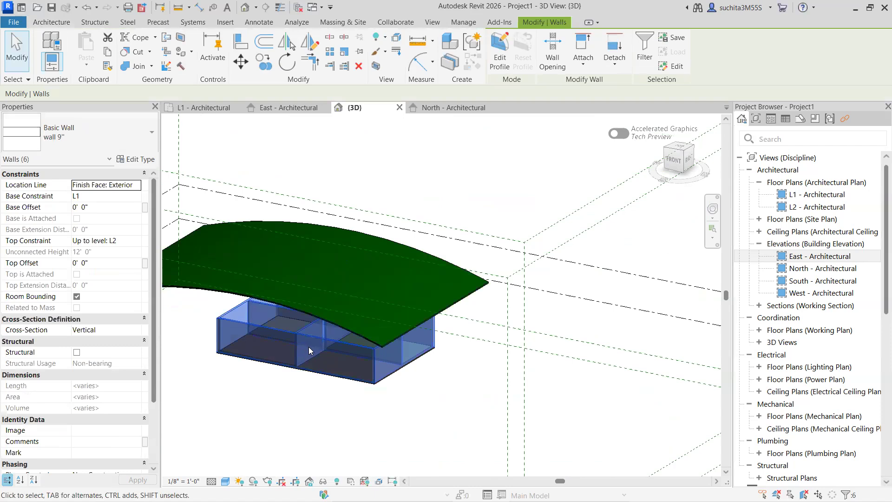
pyautogui.click(591, 66)
pyautogui.click(594, 86)
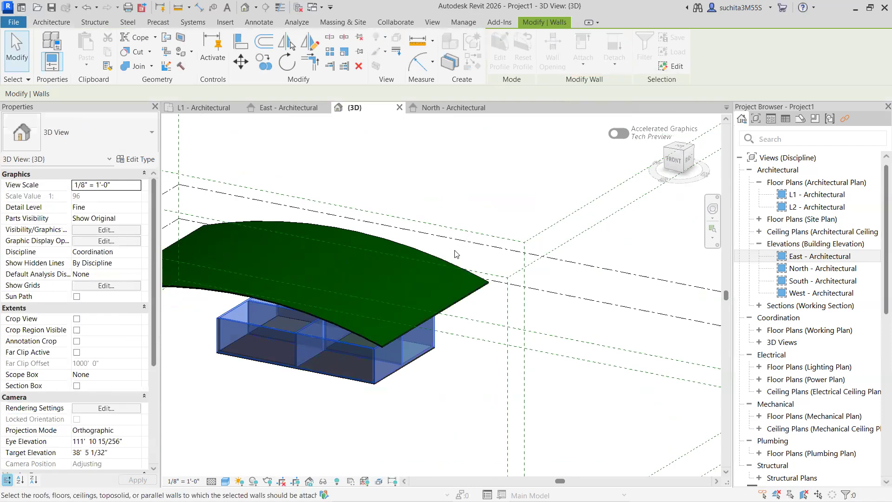
pyautogui.click(281, 306)
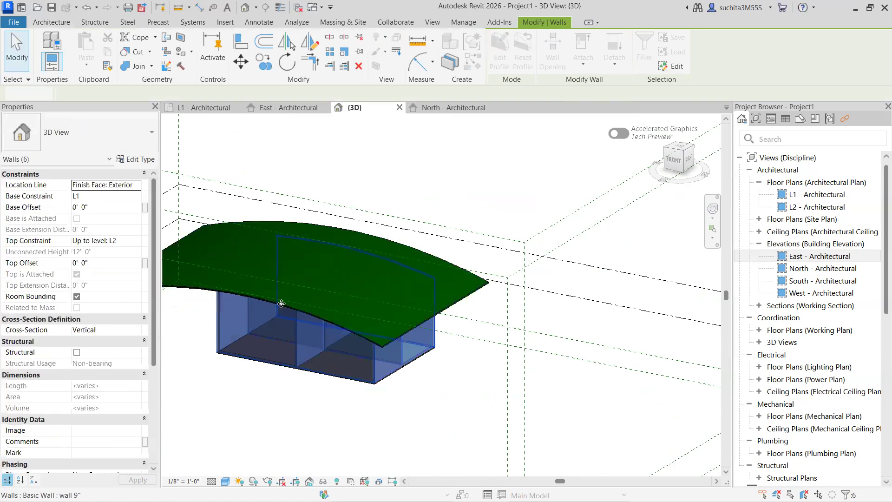
pyautogui.press('Escape')
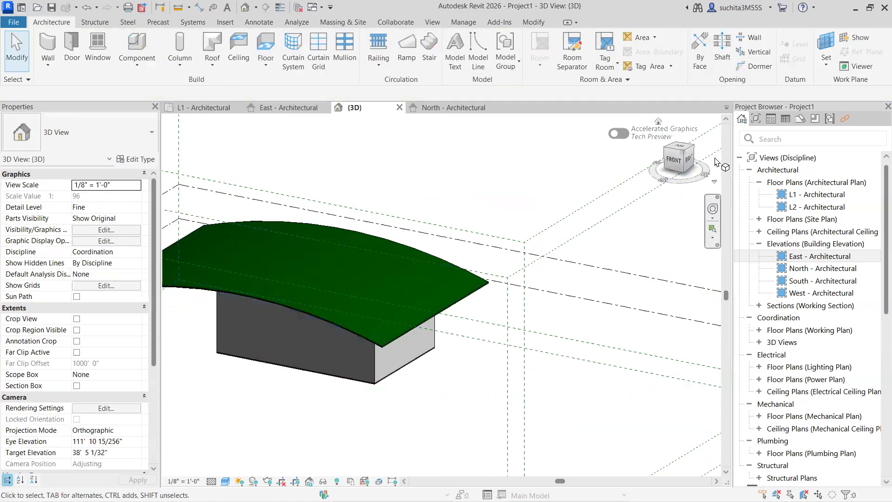
# Edit the curved roof's profile in the North elevation and delete its existing arc.
pyautogui.click(676, 160)
pyautogui.keyDown('shift'); pyautogui.moveTo(205, 136); pyautogui.dragTo(649, 152, button='middle'); pyautogui.keyUp('shift')
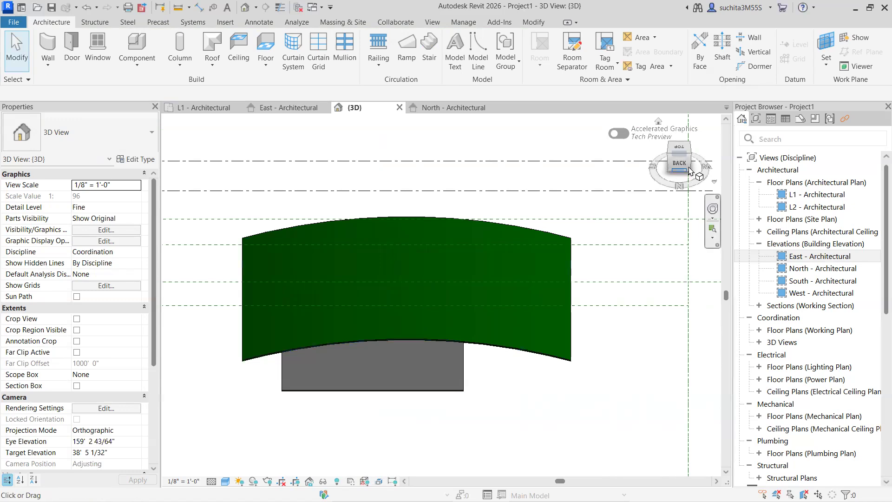
pyautogui.moveTo(676, 161); pyautogui.dragTo(372, 386)
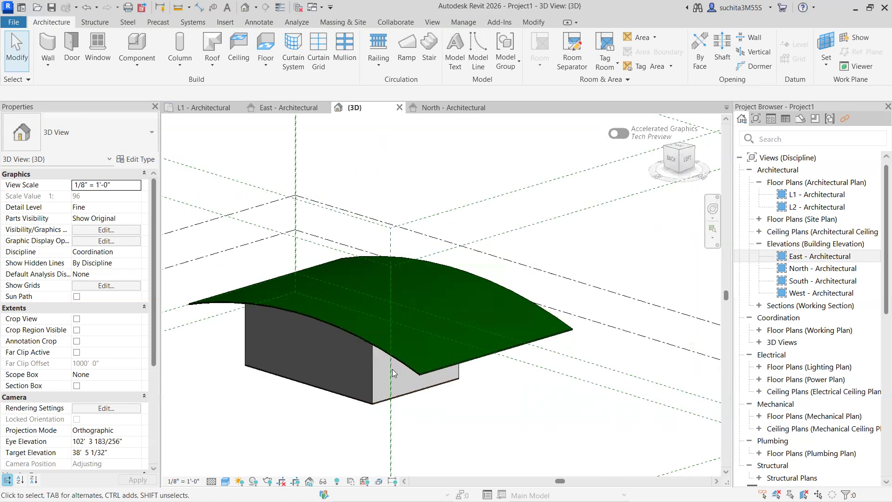
pyautogui.click(423, 371)
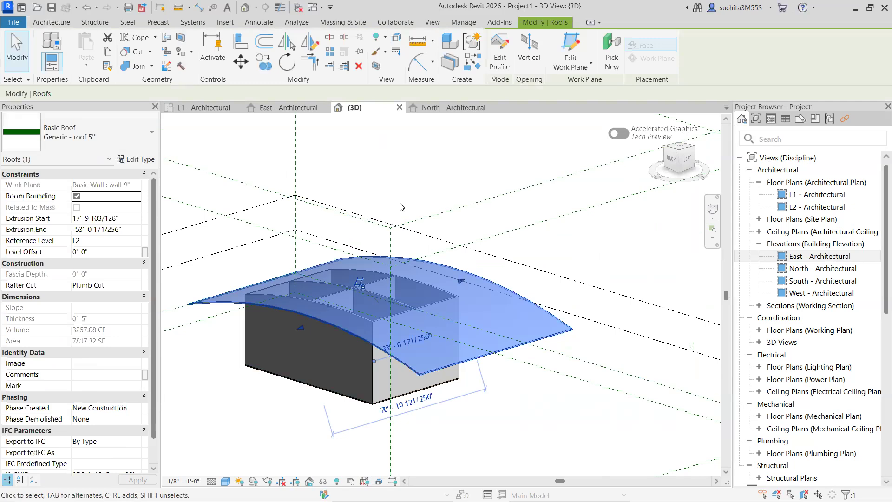
pyautogui.click(500, 58)
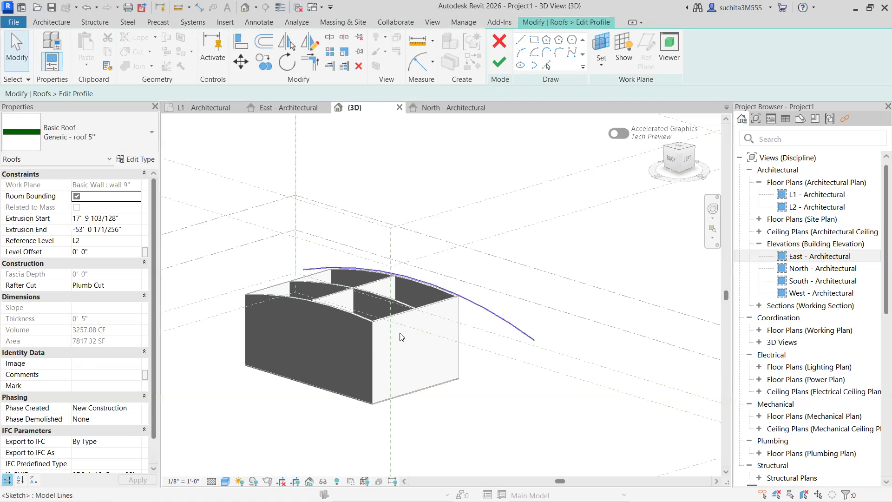
pyautogui.click(289, 108)
pyautogui.scroll(-2, 394, 301)
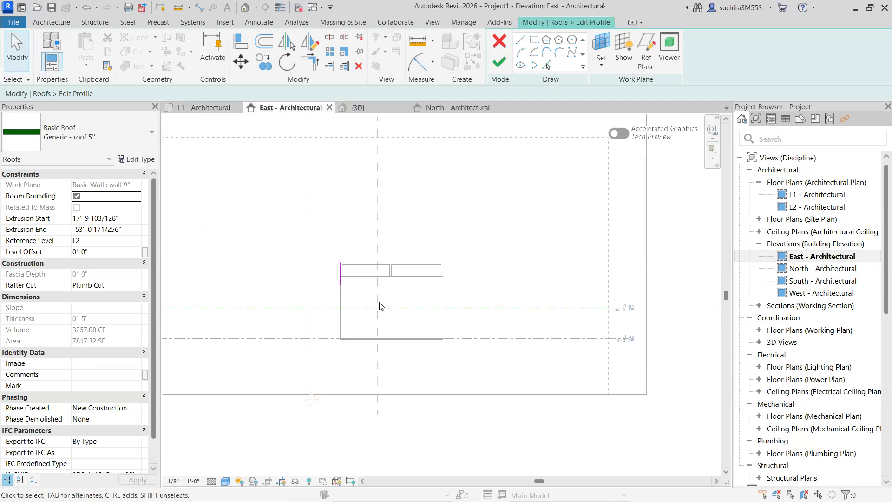
pyautogui.click(443, 110)
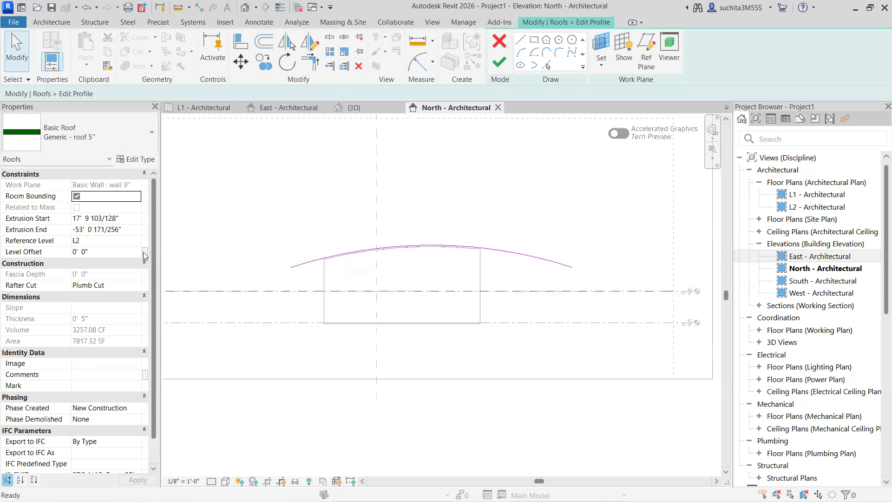
pyautogui.click(528, 254)
pyautogui.moveTo(432, 252)
pyautogui.mouseDown()
pyautogui.moveTo(426, 221)
pyautogui.moveTo(422, 246)
pyautogui.moveTo(419, 235)
pyautogui.mouseUp()
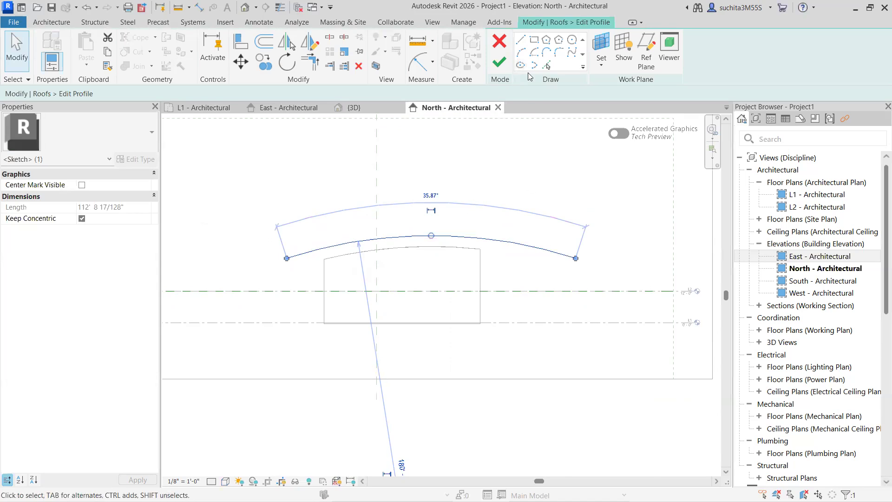
pyautogui.press('Delete')
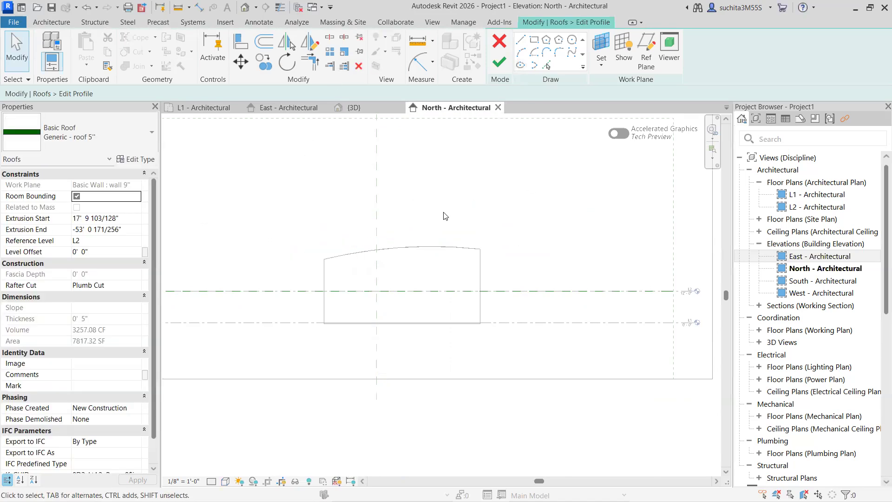
# Sketch a wide start-end-radius arc sagging down to the wall tops and overhanging both sides of the building.
pyautogui.click(521, 52)
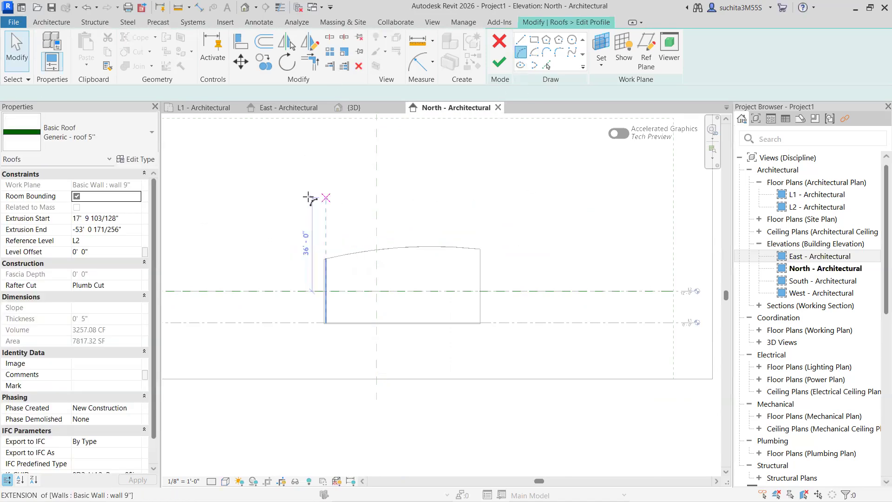
pyautogui.click(241, 224)
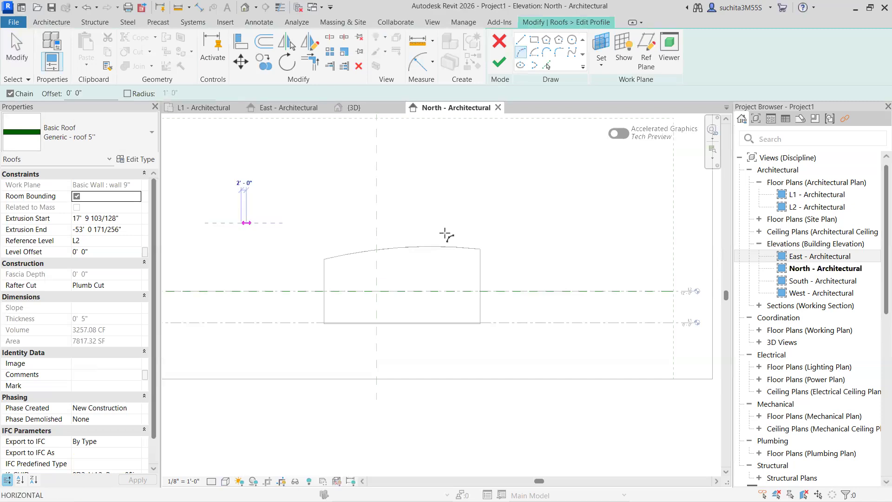
pyautogui.click(572, 223)
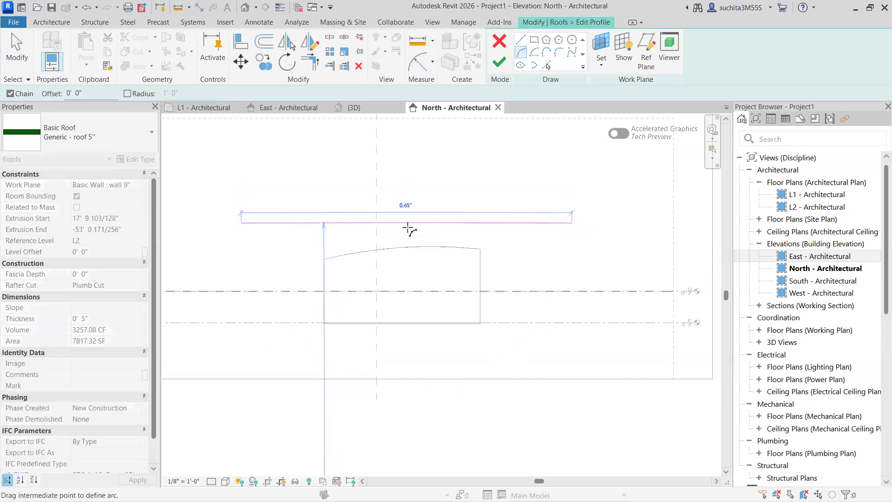
pyautogui.click(391, 247)
pyautogui.rightClick(438, 188)
pyautogui.click(464, 198)
# Add a small arc curling upward and inward at each end of the sagging arc, and finish the roof profile.
pyautogui.click(520, 55)
pyautogui.click(572, 223)
pyautogui.click(576, 188)
pyautogui.click(588, 200)
pyautogui.rightClick(597, 193)
pyautogui.click(612, 197)
pyautogui.click(241, 223)
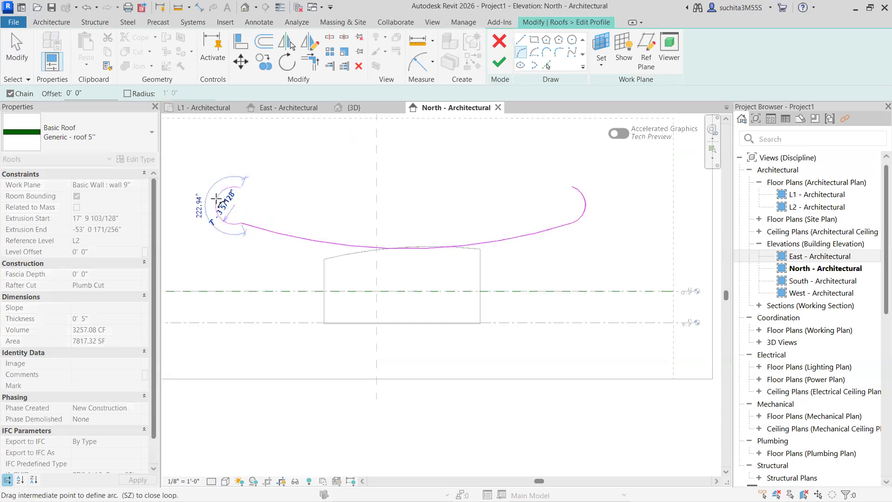
pyautogui.click(234, 195)
pyautogui.rightClick(294, 202)
pyautogui.click(293, 201)
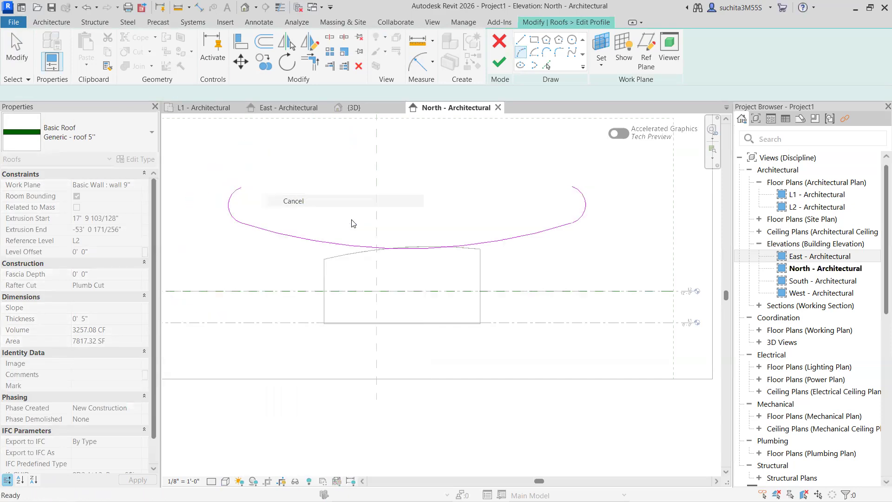
pyautogui.click(499, 62)
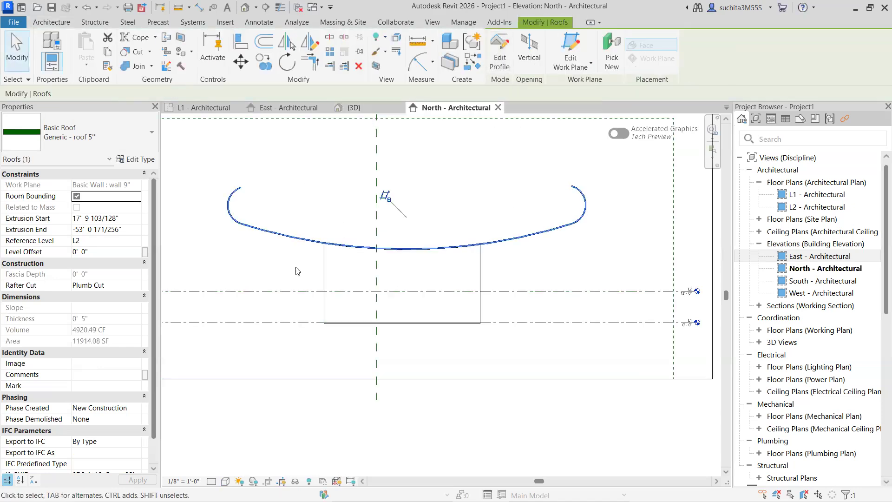
# Examine the reshaped roof and its junction with the walls from several sides in the 3D view.
pyautogui.click(372, 108)
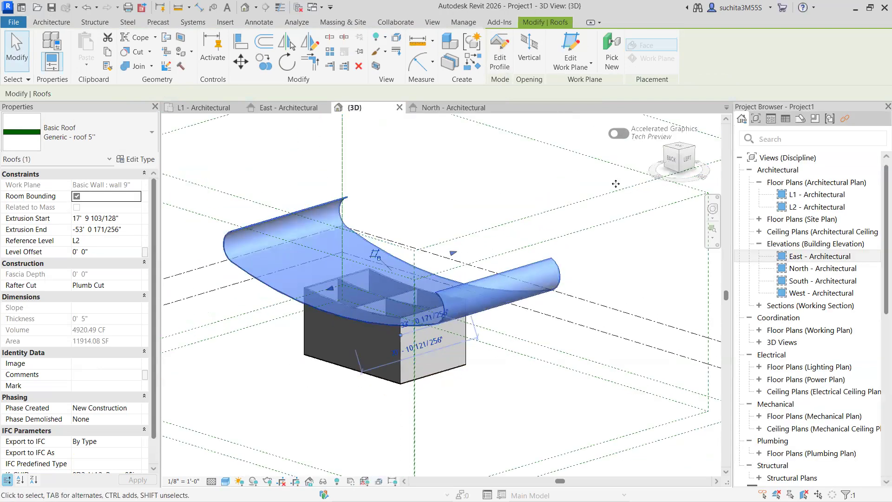
pyautogui.press('Escape')
pyautogui.click(687, 159)
pyautogui.moveTo(556, 139); pyautogui.dragTo(880, 109)
pyautogui.moveTo(879, 117)
pyautogui.keyDown('shift'); pyautogui.mouseDown(button='middle')
pyautogui.moveTo(380, 125)
pyautogui.moveTo(877, 128)
pyautogui.moveTo(578, 138)
pyautogui.moveTo(336, 300)
pyautogui.mouseUp(button='middle'); pyautogui.keyUp('shift')
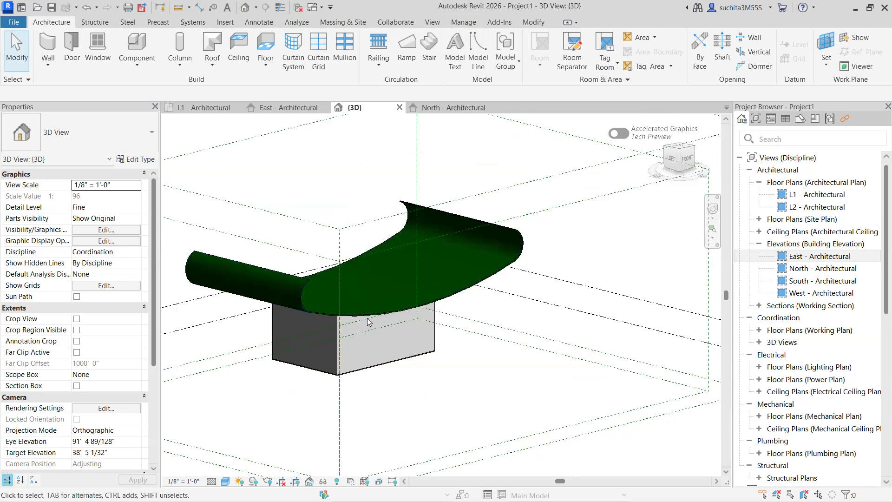
pyautogui.scroll(5, 368, 321)
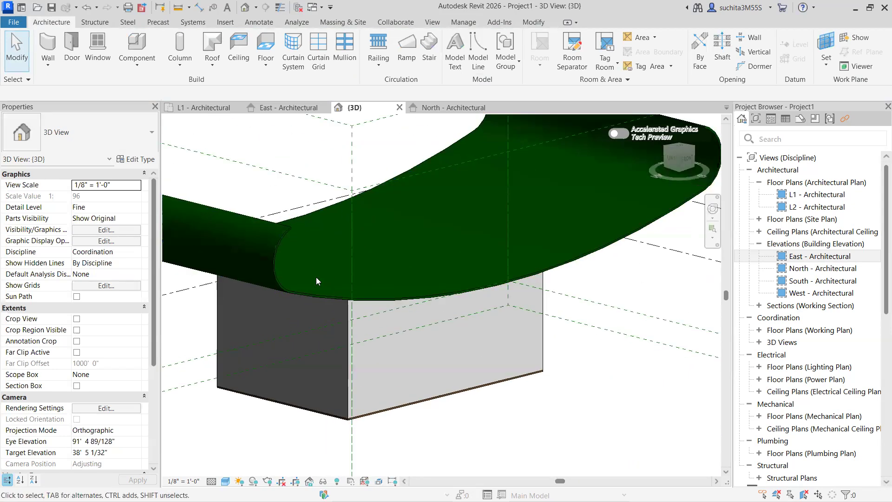
pyautogui.scroll(-4, 325, 278)
pyautogui.keyDown('shift'); pyautogui.moveTo(505, 218); pyautogui.dragTo(715, 146, button='middle'); pyautogui.keyUp('shift')
pyautogui.scroll(-2, 249, 170)
pyautogui.keyDown('shift'); pyautogui.moveTo(249, 169); pyautogui.dragTo(412, 299, button='middle'); pyautogui.keyUp('shift')
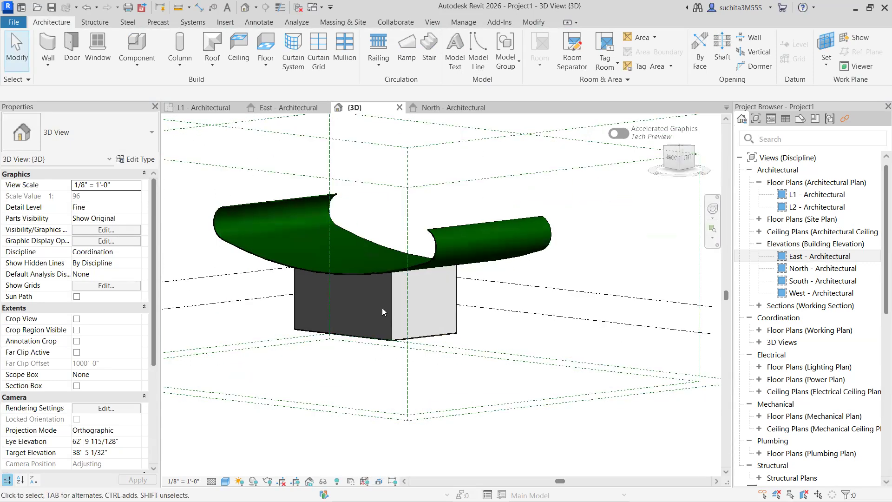
# Select all six connected walls and detach their tops from the reshaped roof.
pyautogui.click(392, 301)
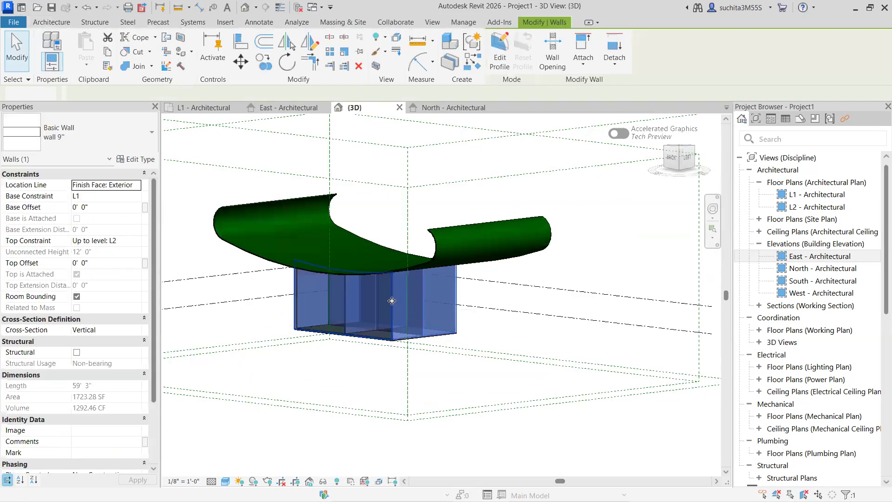
pyautogui.press('Tab')
pyautogui.click(391, 300)
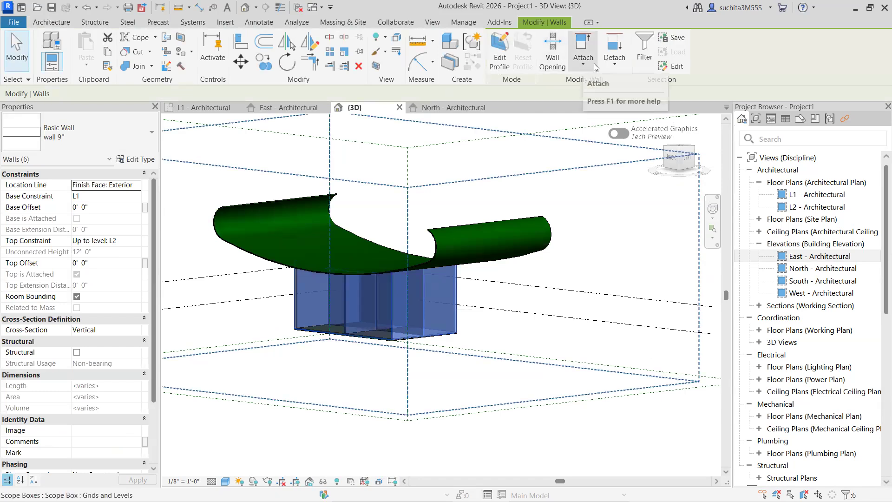
pyautogui.click(615, 55)
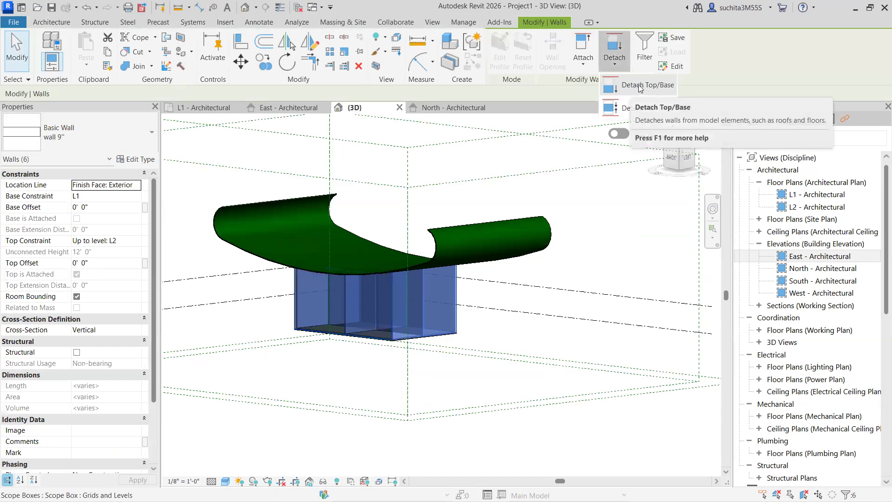
pyautogui.click(630, 88)
pyautogui.click(441, 250)
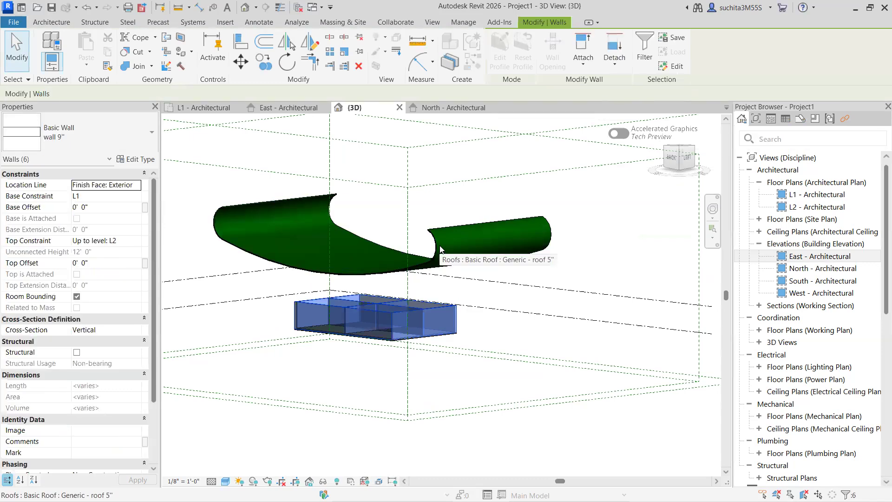
pyautogui.press('Escape')
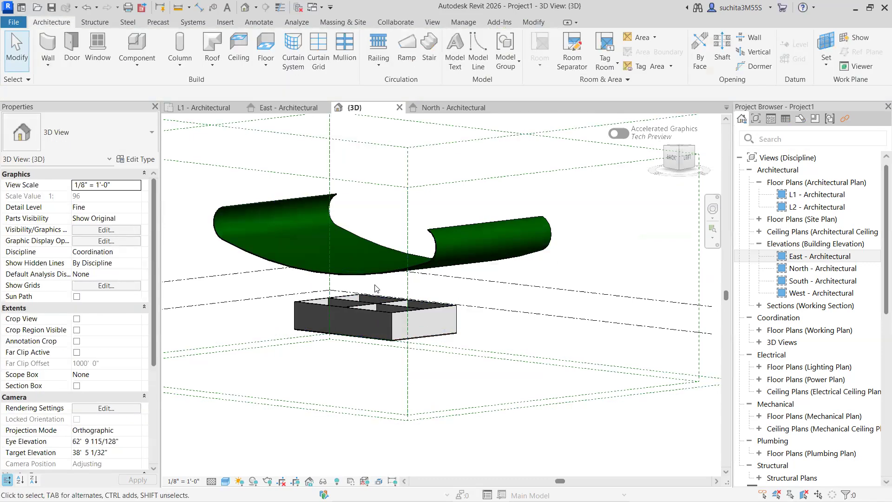
pyautogui.scroll(-2, 376, 276)
pyautogui.click(376, 273)
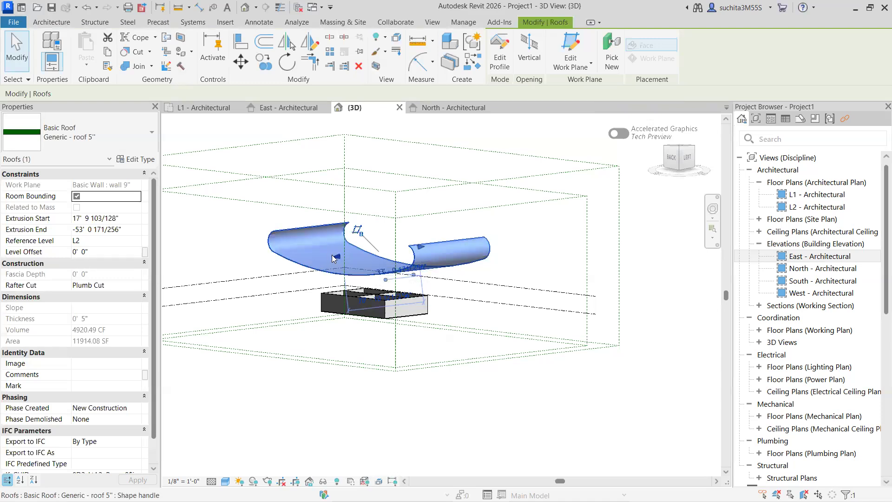
pyautogui.click(51, 23)
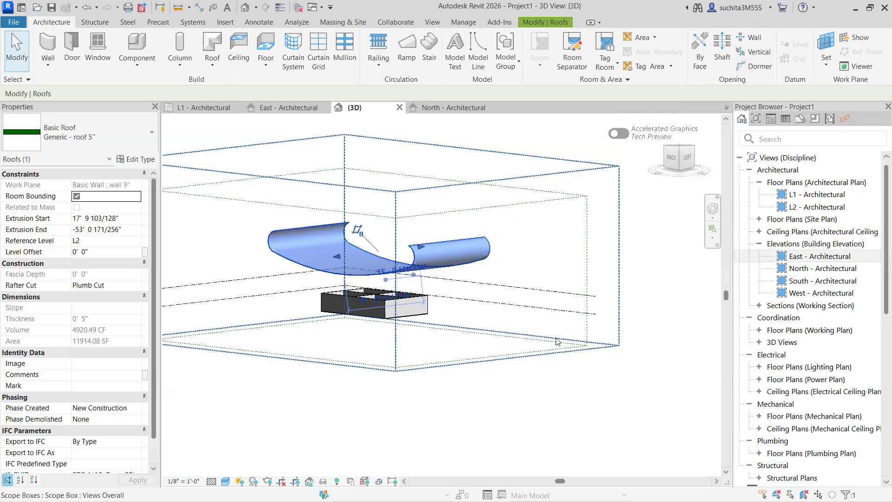
pyautogui.click(348, 125)
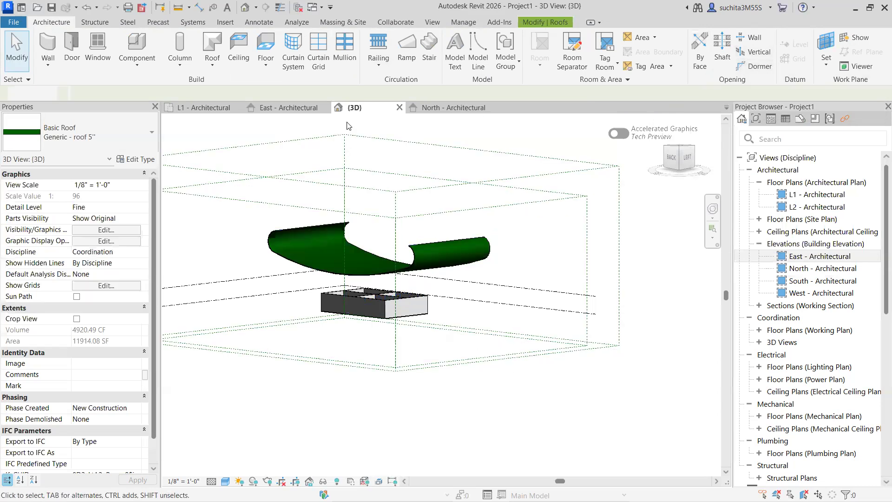
pyautogui.click(202, 108)
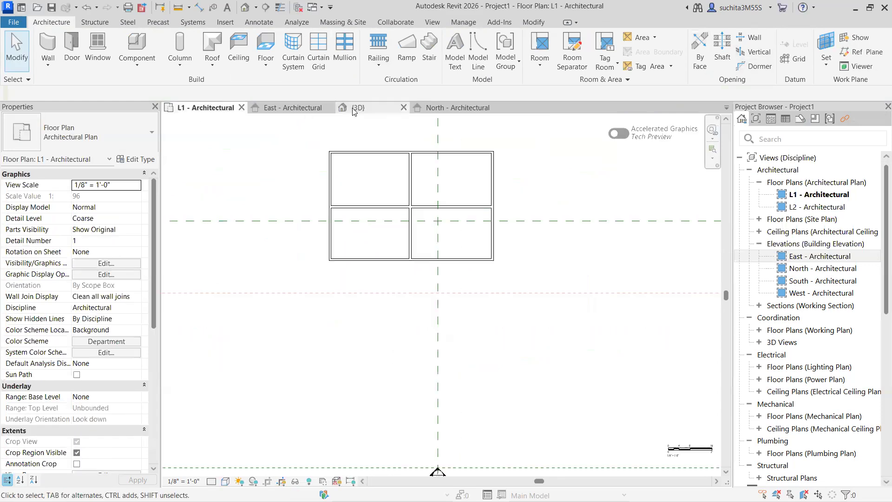
pyautogui.click(354, 108)
# Delete the sagging curved roof with the curled ends from above the building.
pyautogui.keyDown('shift'); pyautogui.moveTo(391, 226); pyautogui.dragTo(492, 195, button='middle'); pyautogui.keyUp('shift')
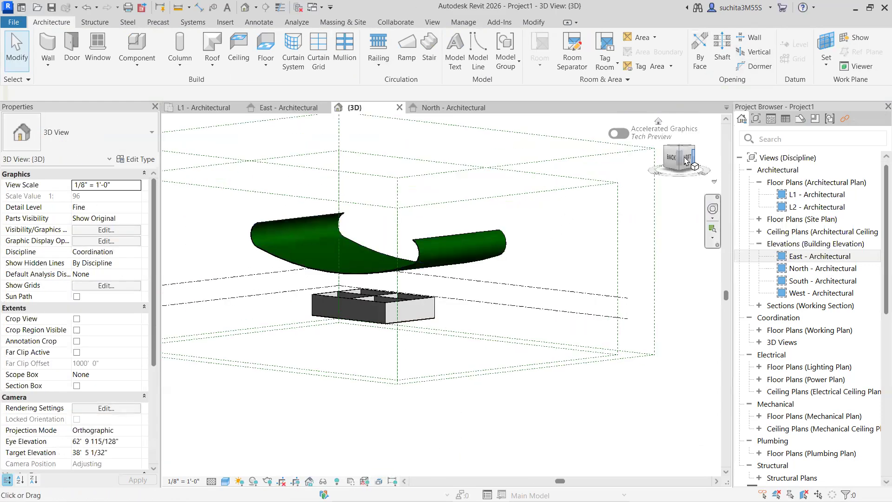
pyautogui.keyDown('shift'); pyautogui.moveTo(602, 157); pyautogui.dragTo(433, 131, button='middle'); pyautogui.keyUp('shift')
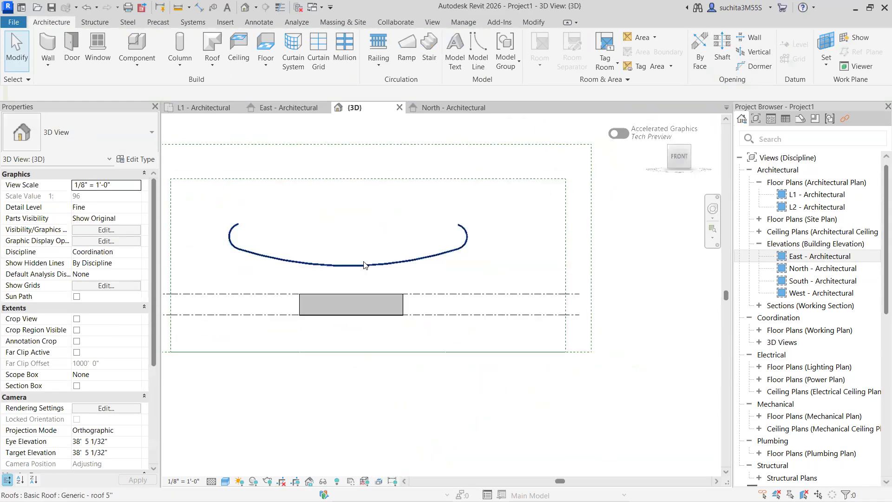
pyautogui.scroll(2, 355, 269)
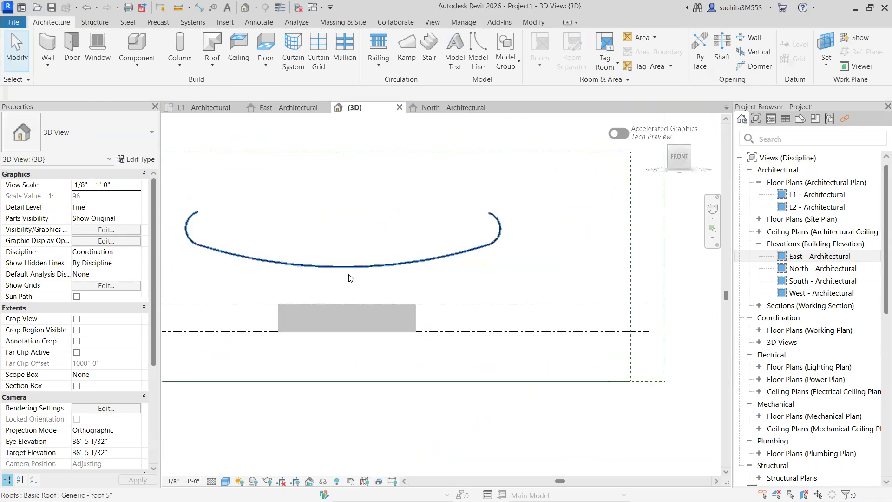
pyautogui.click(294, 264)
pyautogui.click(360, 65)
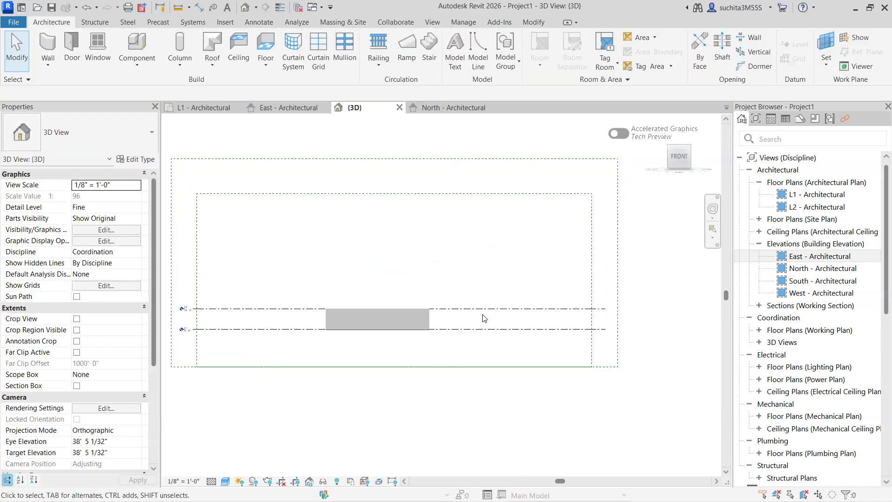
# Start a roof by extrusion from the L1 plan, using the east wall's face as work plane, the West elevation and reference level L2.
pyautogui.click(215, 108)
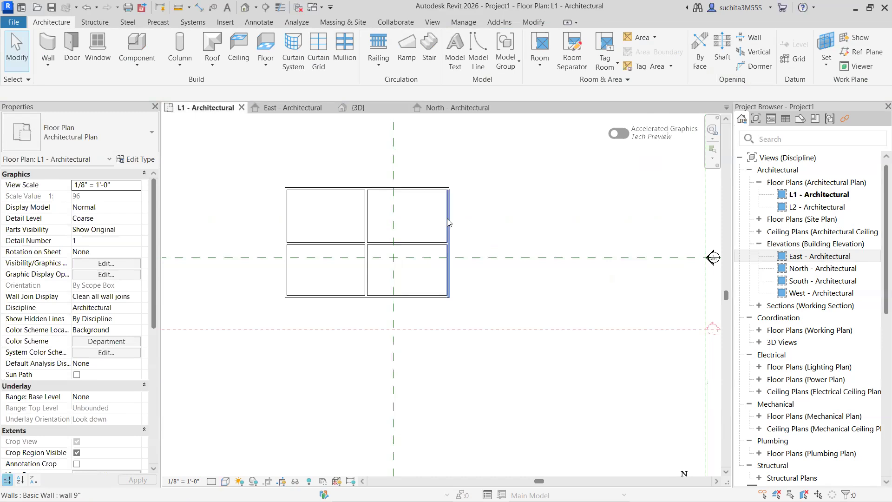
pyautogui.click(212, 65)
pyautogui.click(218, 103)
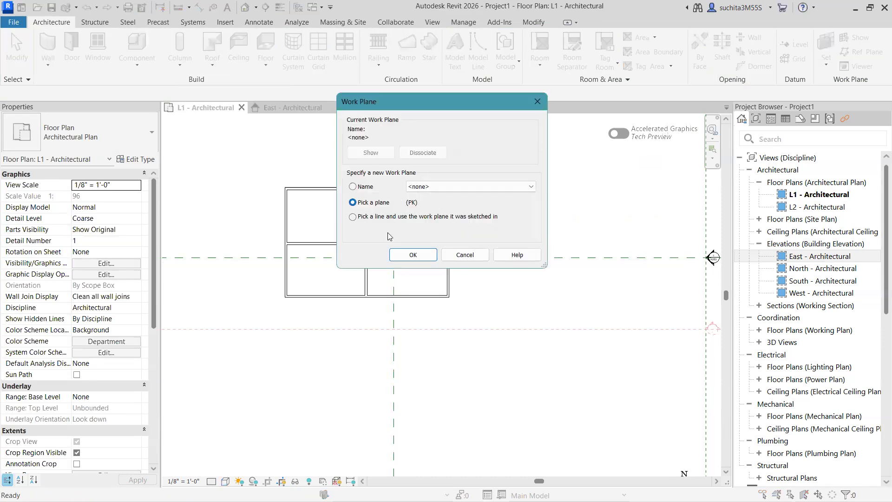
pyautogui.click(411, 255)
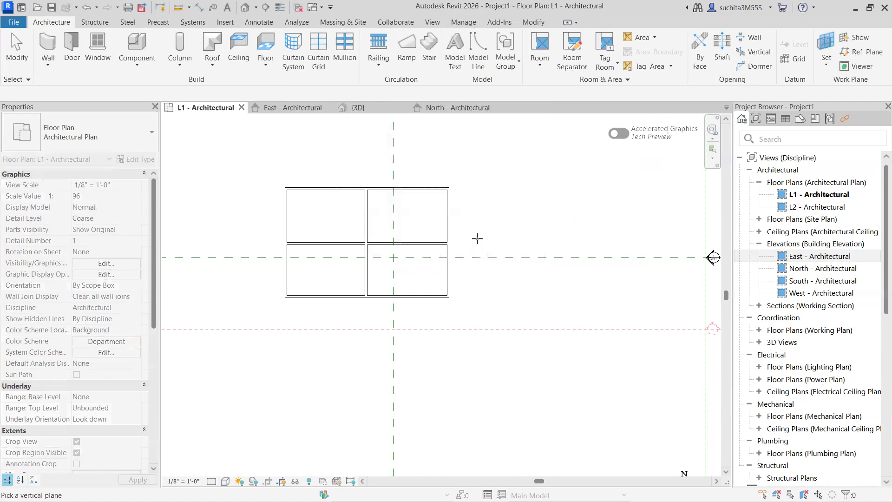
pyautogui.click(443, 224)
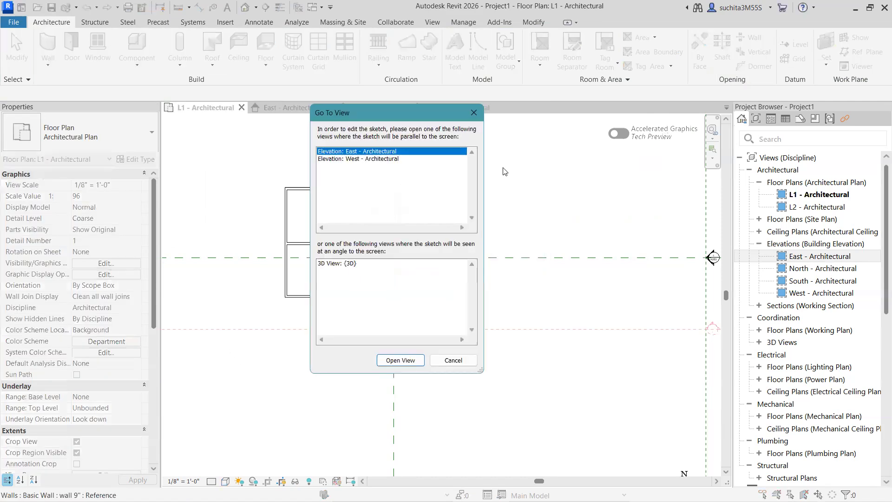
pyautogui.click(363, 160)
pyautogui.click(400, 360)
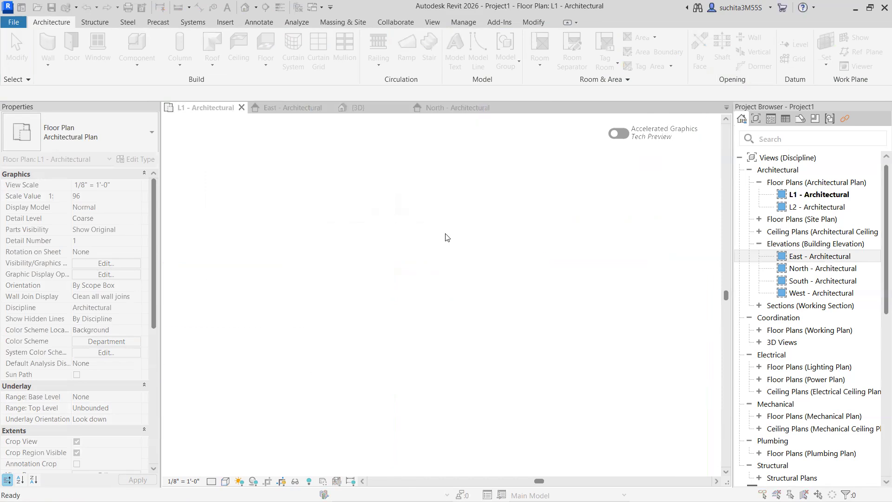
pyautogui.click(392, 229)
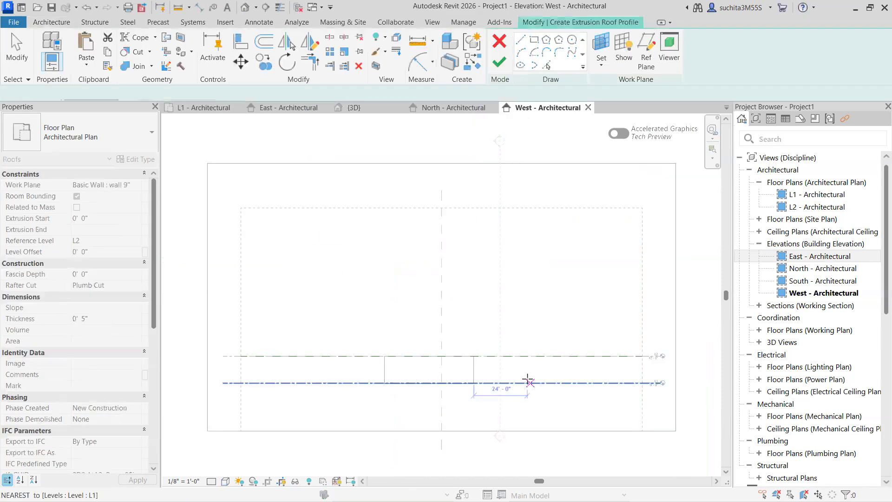
# Sketch a short 45° line rising outward from the building's upper wall corner as the first overhang of the roof profile.
pyautogui.scroll(3, 528, 379)
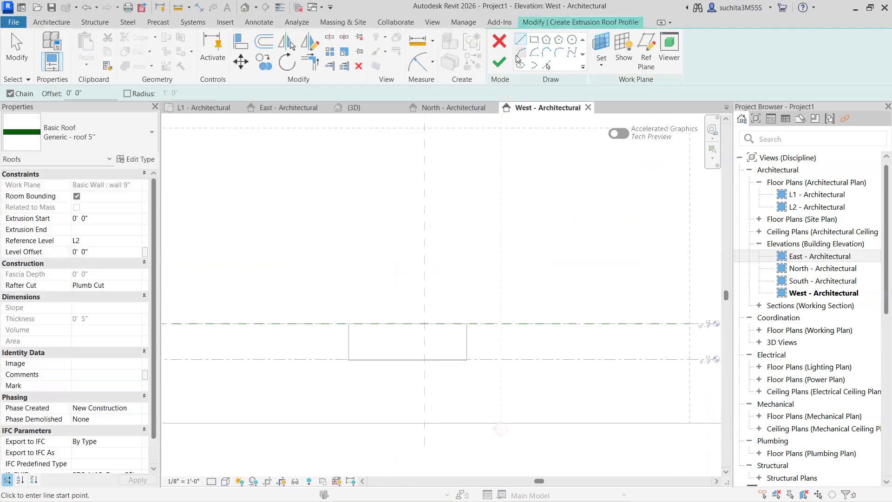
pyautogui.scroll(1, 344, 320)
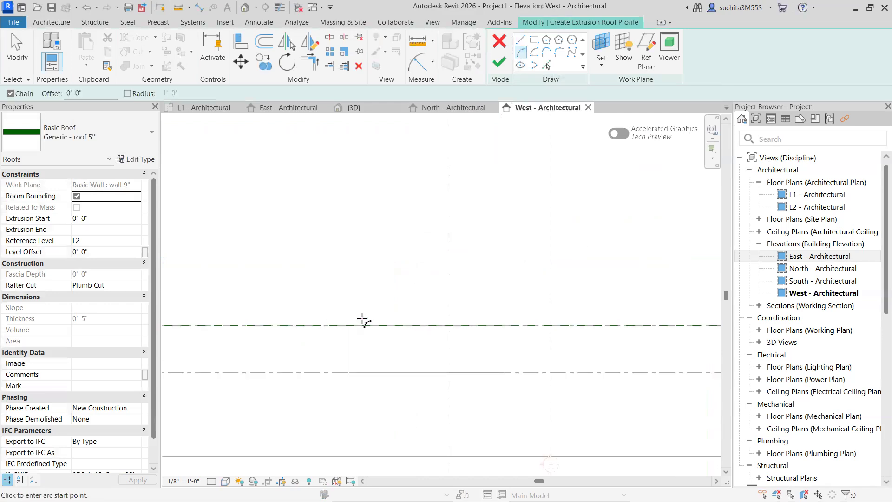
pyautogui.scroll(1, 340, 324)
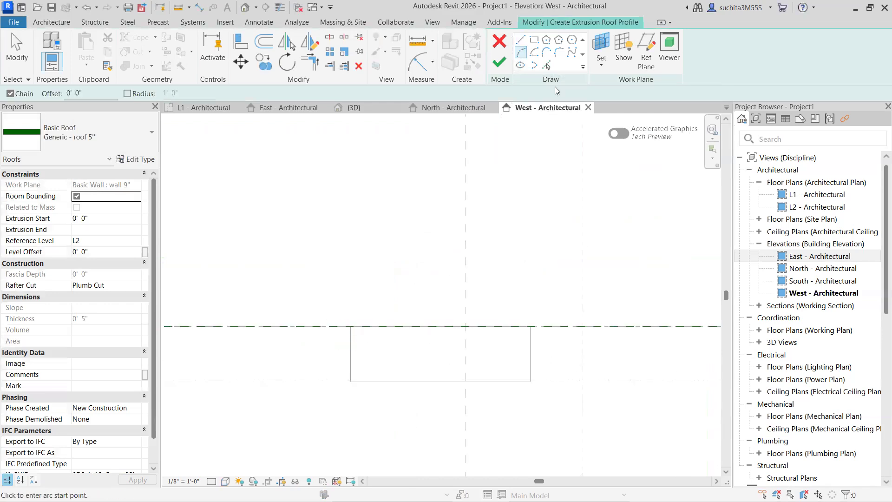
pyautogui.click(523, 40)
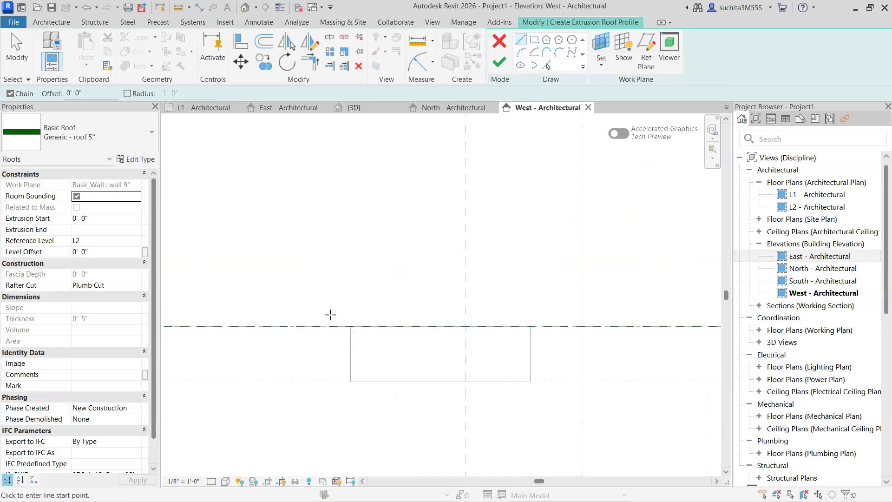
pyautogui.click(350, 326)
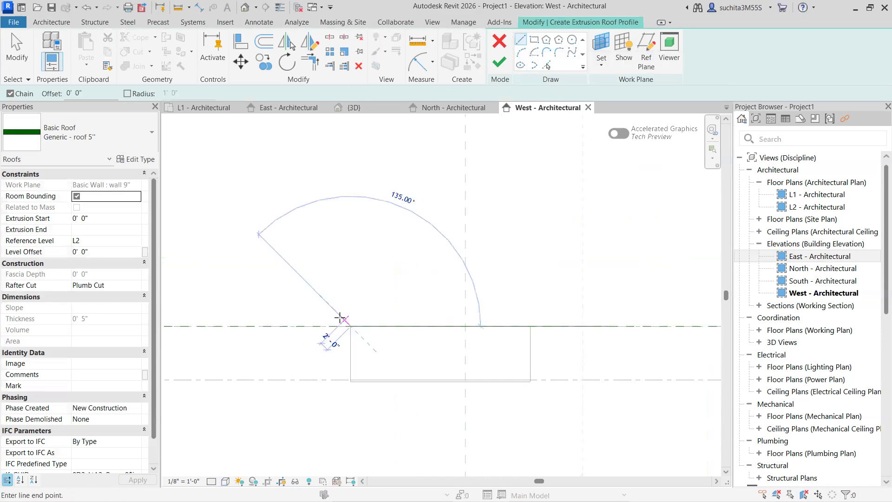
pyautogui.rightClick(338, 315)
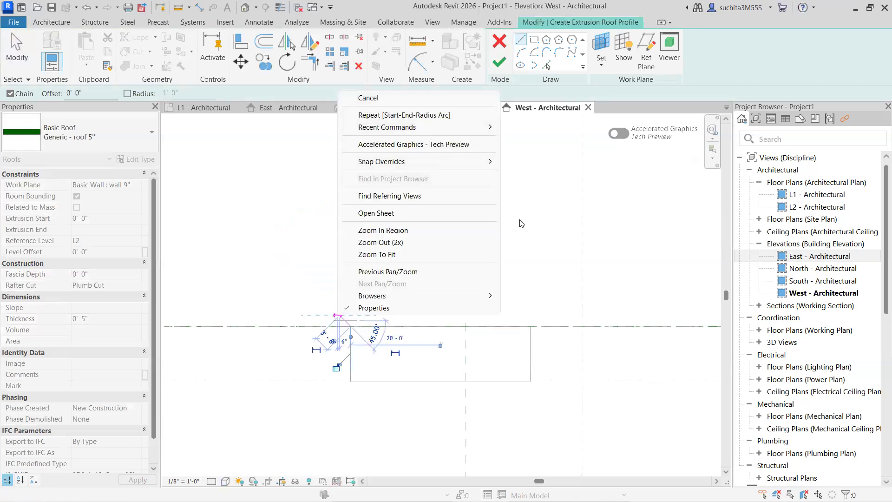
pyautogui.press('Escape')
pyautogui.press('Escape')
pyautogui.scroll(2, 367, 318)
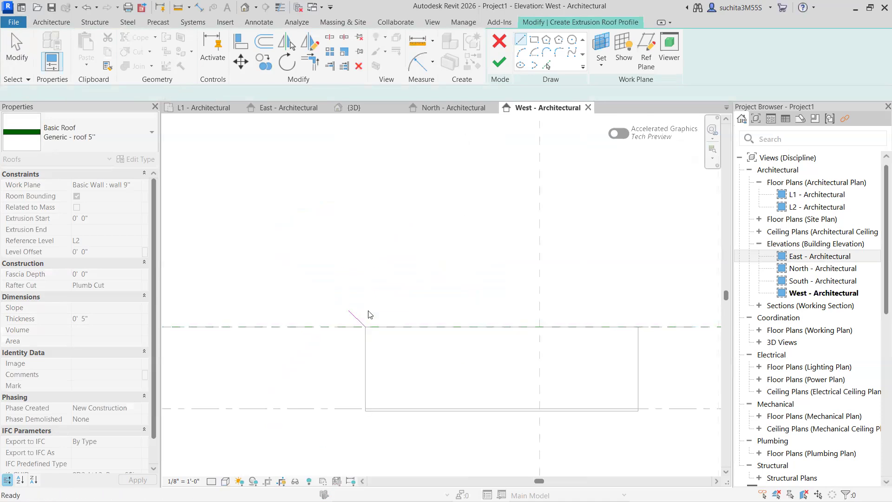
# Sketch a connected zigzag of straight, mostly 45° lines along the wall tops, with the valleys resting on level L2.
pyautogui.click(391, 310)
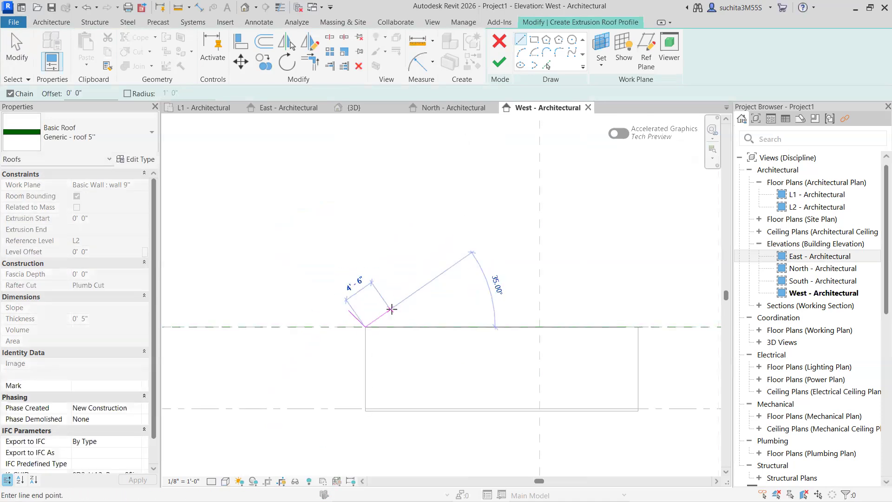
pyautogui.click(407, 325)
pyautogui.click(434, 304)
pyautogui.click(458, 326)
pyautogui.click(479, 305)
pyautogui.click(500, 327)
pyautogui.click(528, 302)
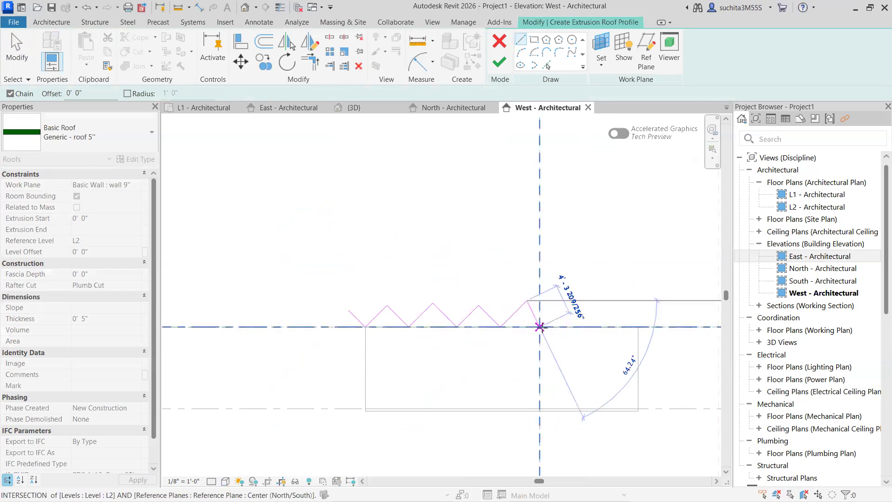
pyautogui.click(540, 326)
pyautogui.click(563, 302)
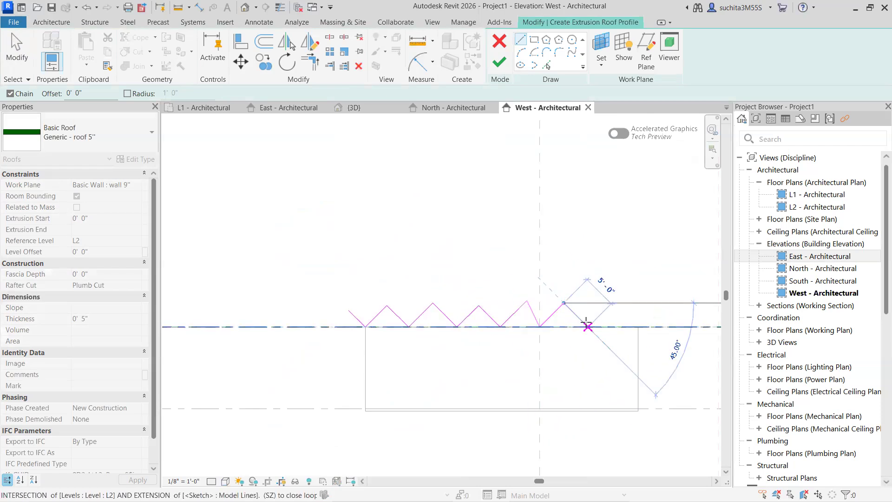
pyautogui.click(587, 327)
# Continue the zigzag to the far wall, end it with an overhanging 45° line about 5'-6" long, and finish the roof profile.
pyautogui.moveTo(616, 300); pyautogui.dragTo(444, 293, button='middle')
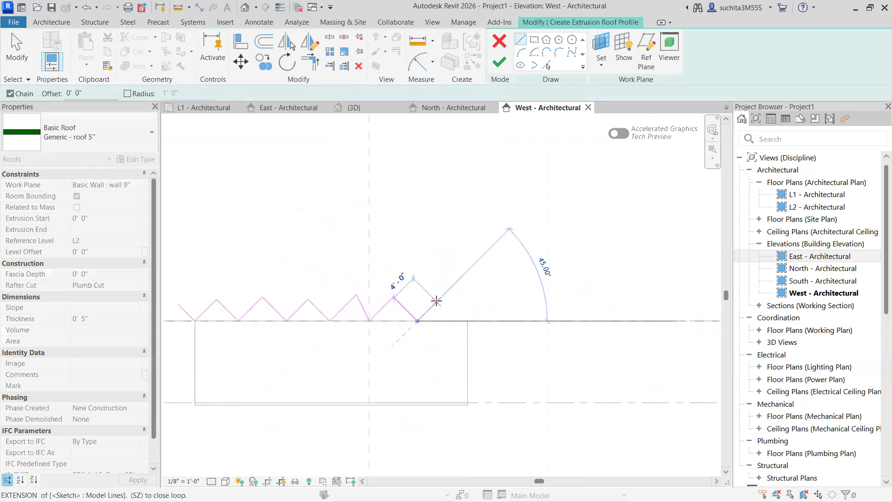
pyautogui.click(439, 301)
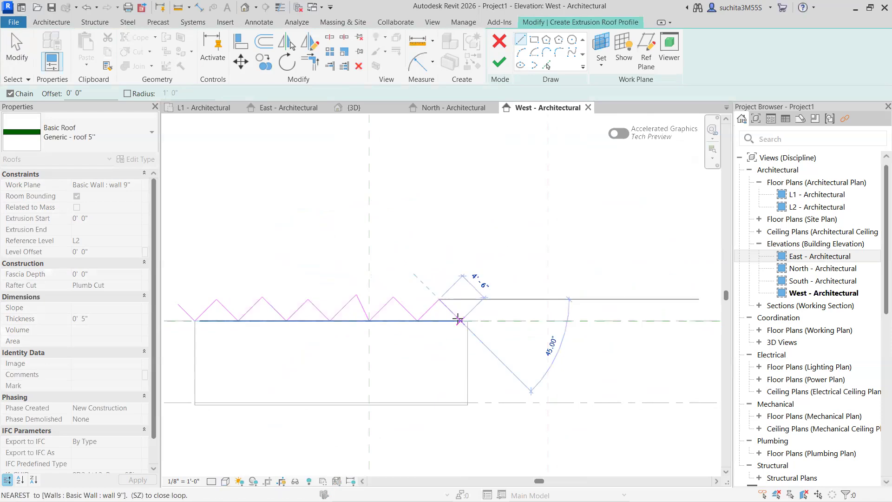
pyautogui.click(472, 311)
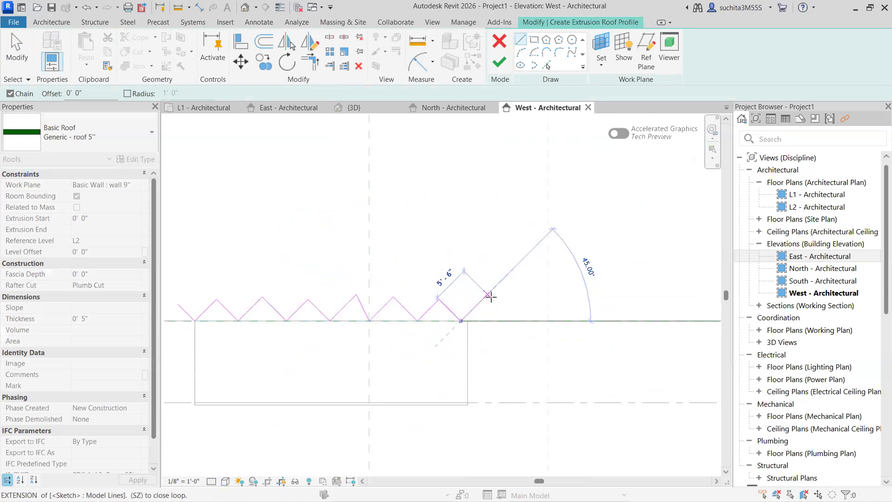
pyautogui.rightClick(489, 295)
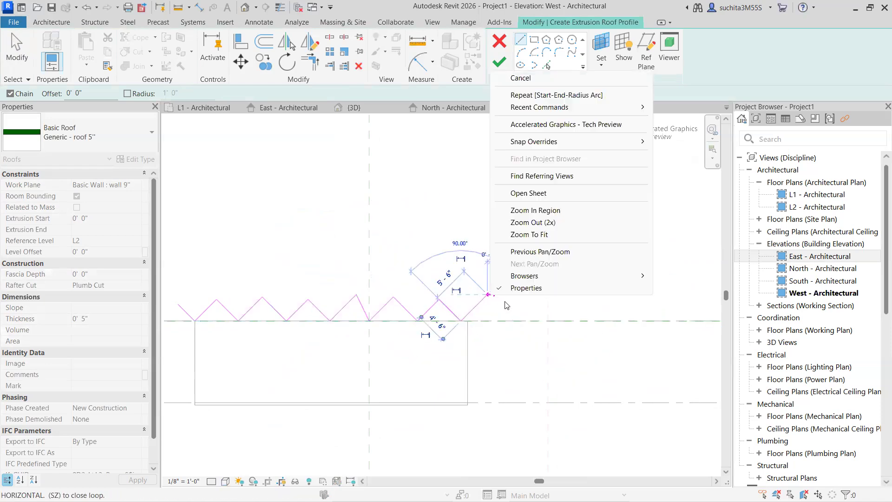
pyautogui.click(532, 79)
pyautogui.scroll(-3, 501, 328)
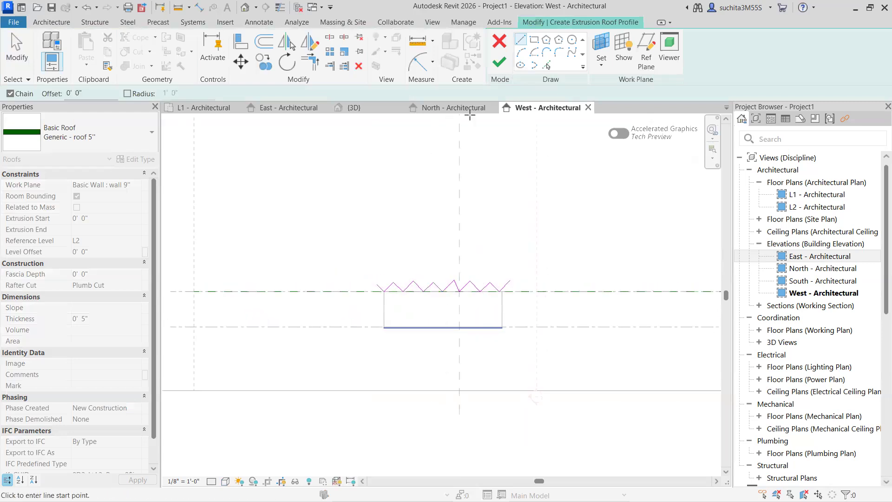
pyautogui.click(497, 68)
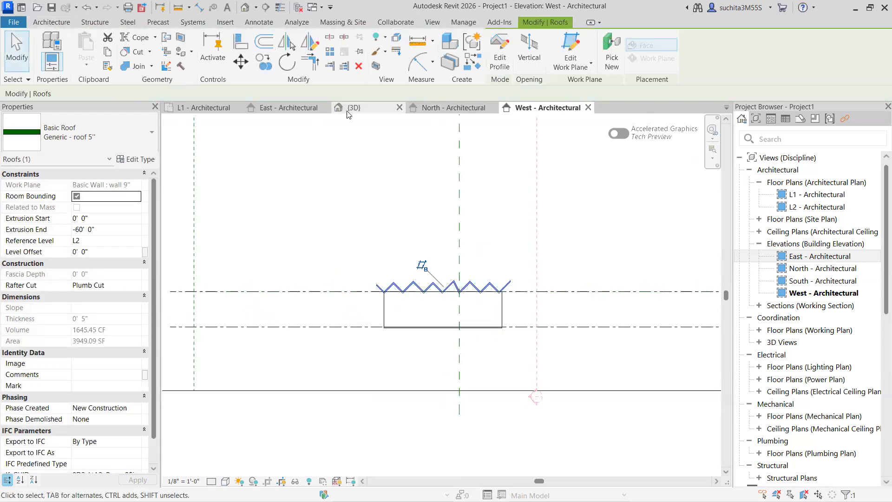
# Examine the folded zigzag roof over the walls from the left side and above in the 3D view.
pyautogui.hotkey('ctrl', 'Tab')
pyautogui.moveTo(683, 161)
pyautogui.mouseDown()
pyautogui.moveTo(697, 161)
pyautogui.moveTo(571, 184)
pyautogui.moveTo(638, 170)
pyautogui.moveTo(534, 154)
pyautogui.moveTo(228, 169)
pyautogui.moveTo(181, 183)
pyautogui.moveTo(277, 209)
pyautogui.moveTo(409, 390)
pyautogui.mouseUp()
pyautogui.click(680, 162)
pyautogui.scroll(2, 410, 397)
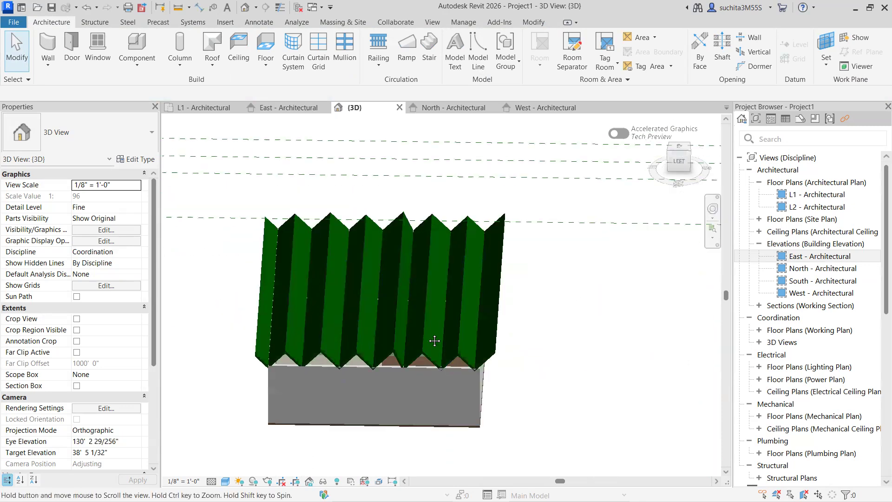
pyautogui.click(426, 294)
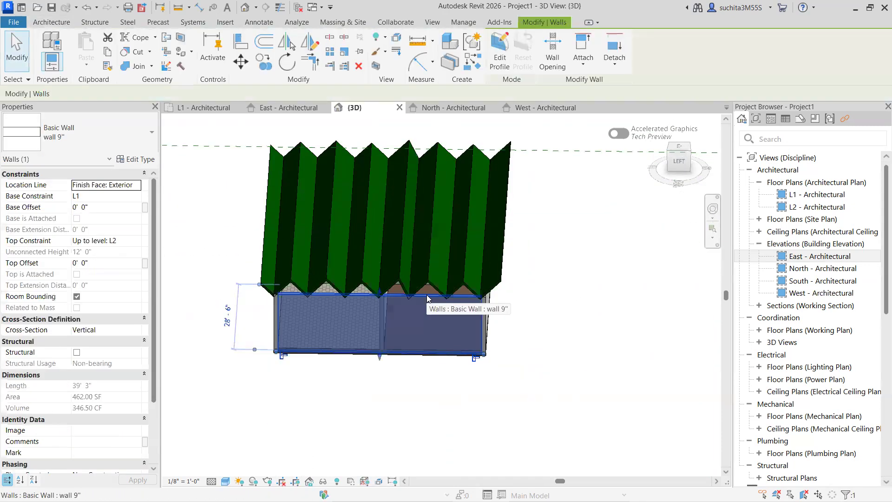
pyautogui.press('Tab')
pyautogui.click(427, 298)
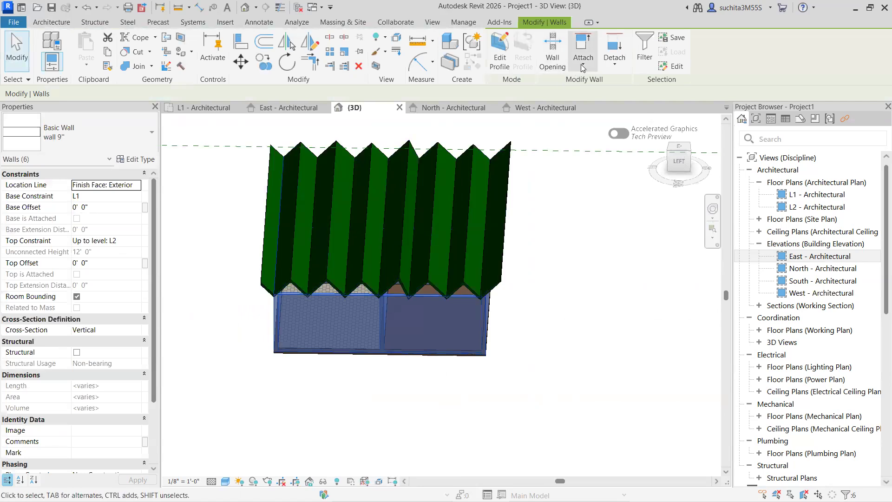
pyautogui.press('Escape')
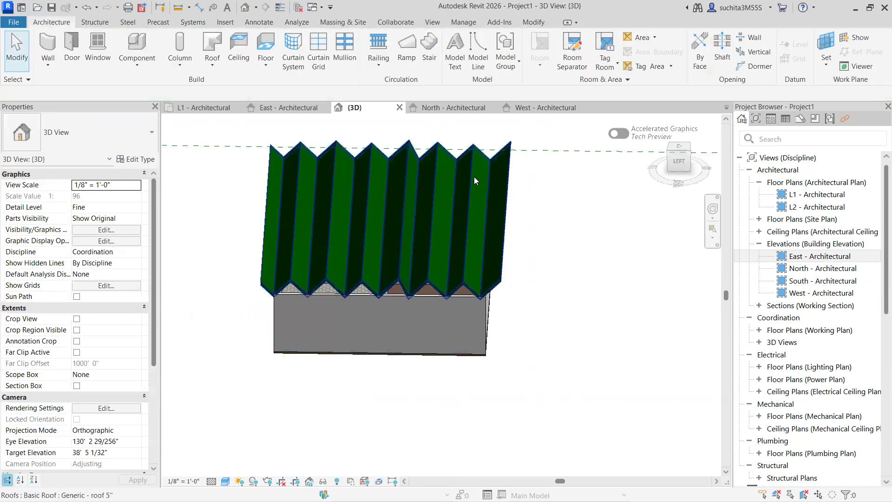
# Select all the connected 9" walls and attach their tops to the zigzag roof.
pyautogui.click(475, 177)
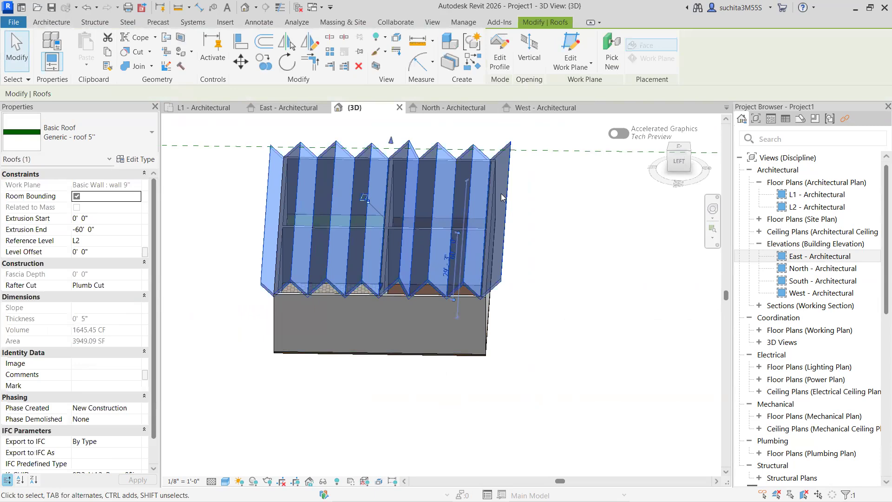
pyautogui.press('Escape')
pyautogui.click(358, 297)
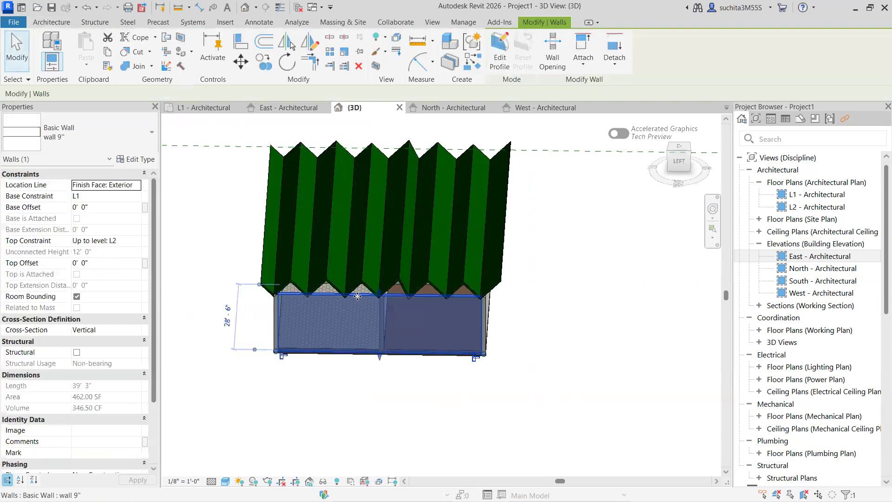
pyautogui.keyDown('ctrl'); pyautogui.click(357, 296); pyautogui.keyUp('ctrl')
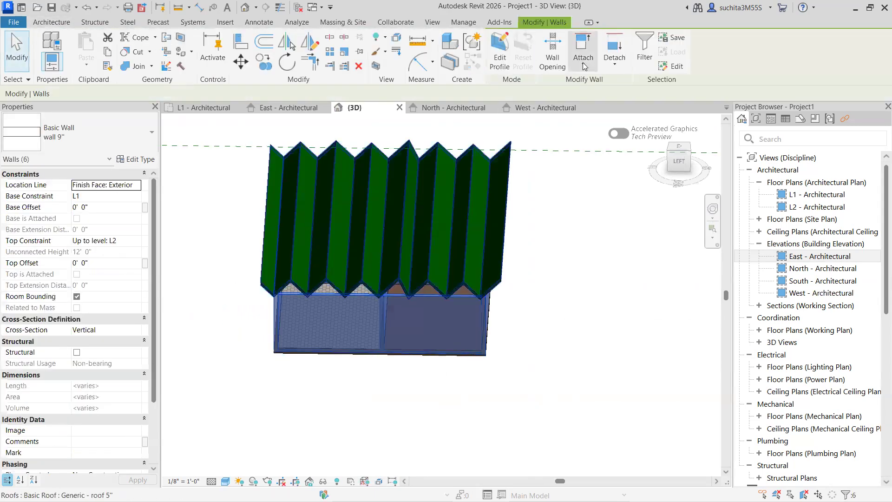
pyautogui.press('Escape')
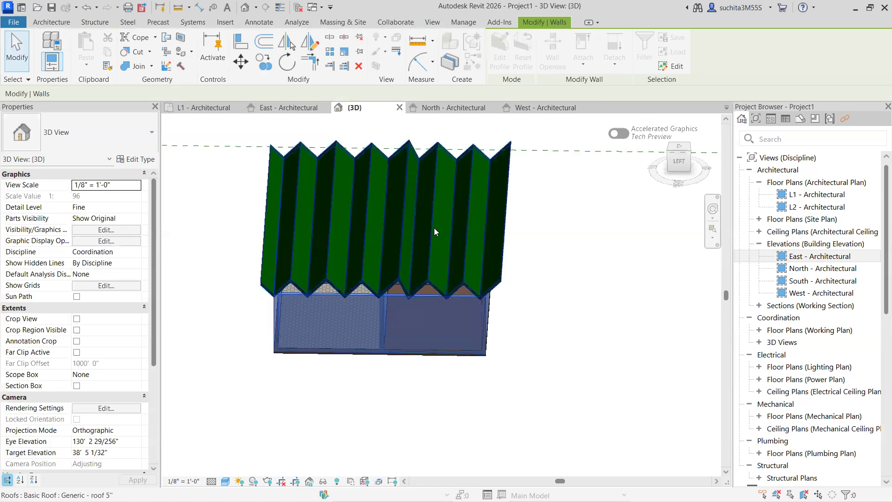
pyautogui.click(433, 224)
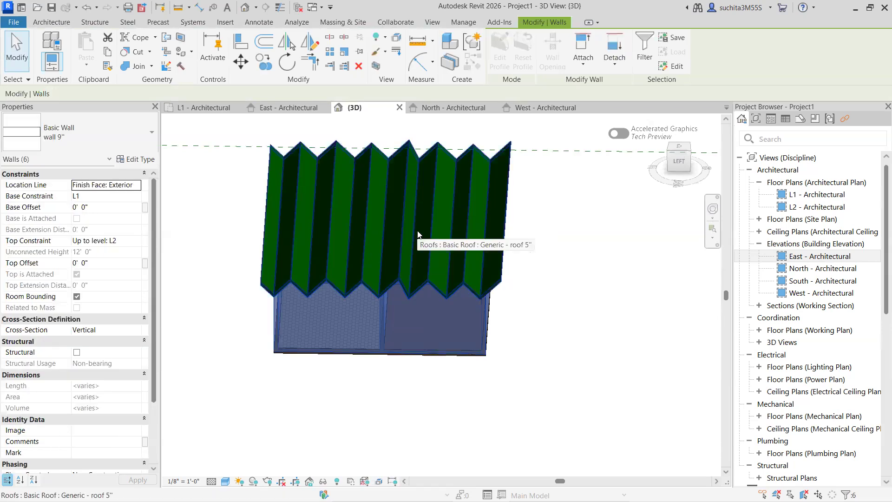
pyautogui.press('Escape')
pyautogui.click(667, 148)
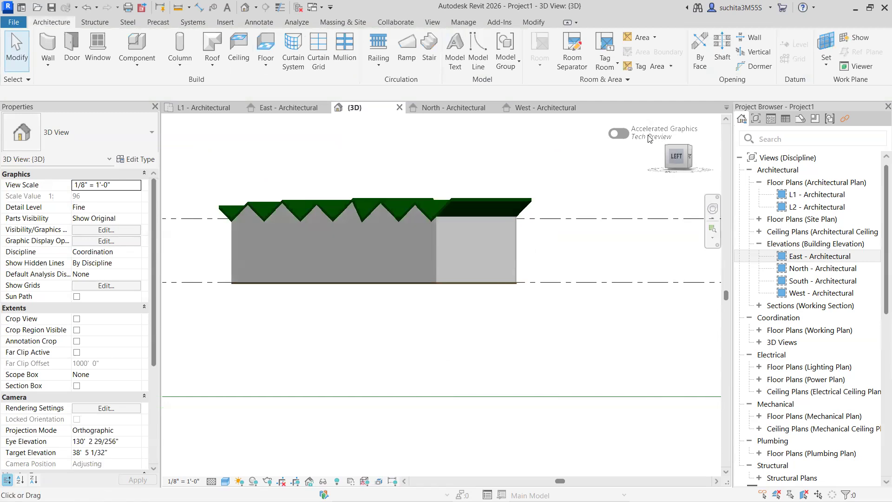
pyautogui.keyDown('shift'); pyautogui.moveTo(466, 127); pyautogui.dragTo(267, 246, button='middle'); pyautogui.keyUp('shift')
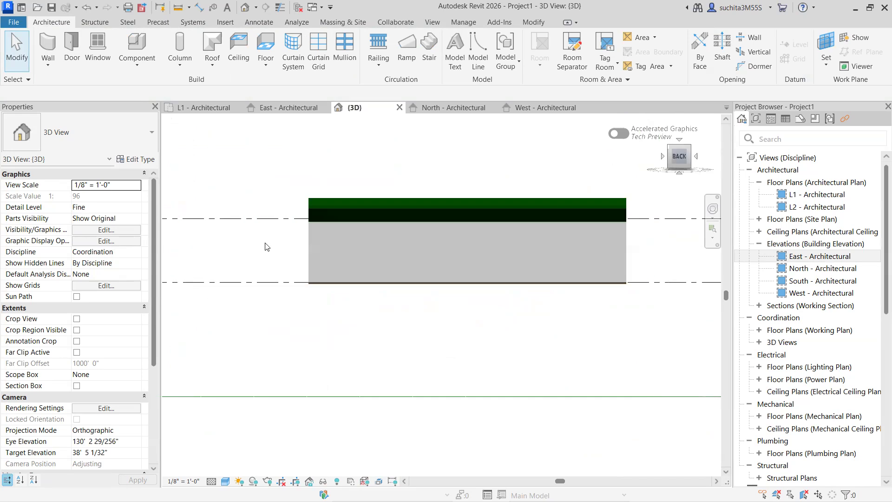
pyautogui.keyDown('shift'); pyautogui.moveTo(690, 227); pyautogui.dragTo(635, 164, button='middle'); pyautogui.keyUp('shift')
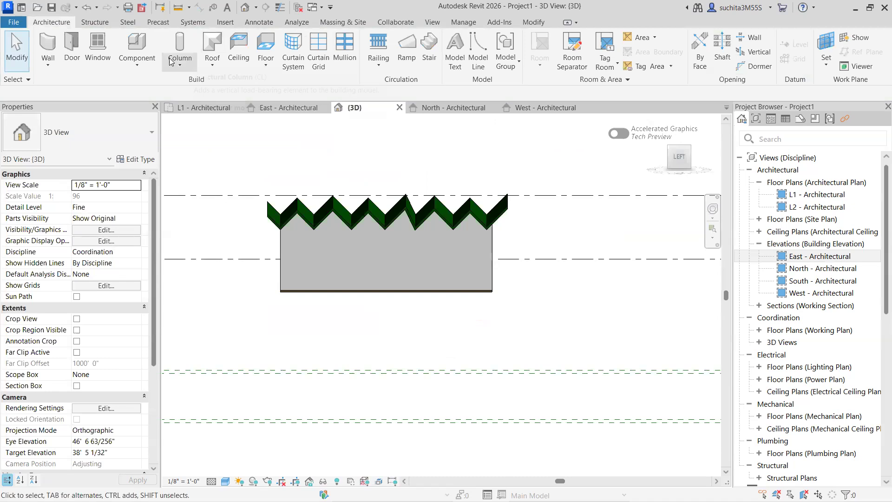
pyautogui.click(212, 64)
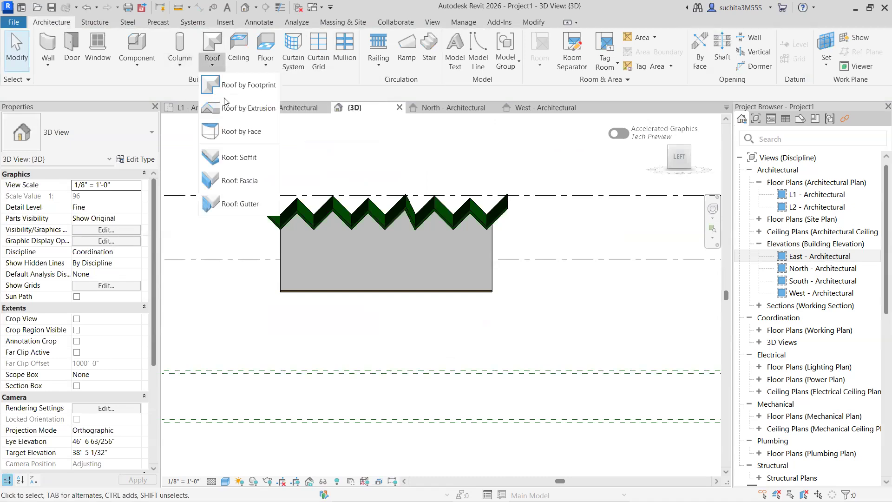
pyautogui.click(263, 111)
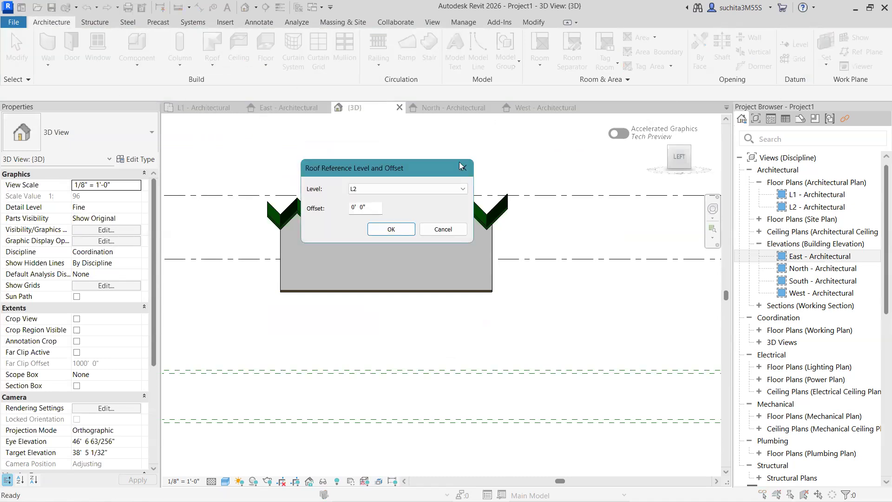
pyautogui.press('Escape')
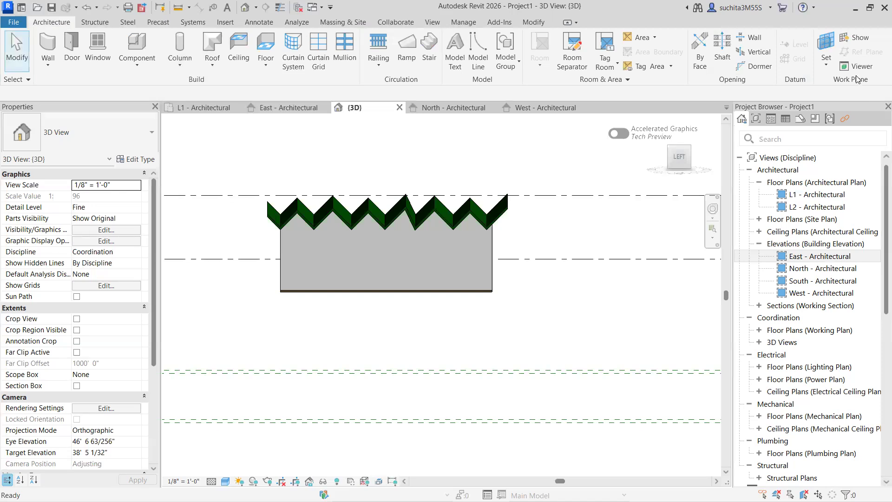
pyautogui.click(825, 65)
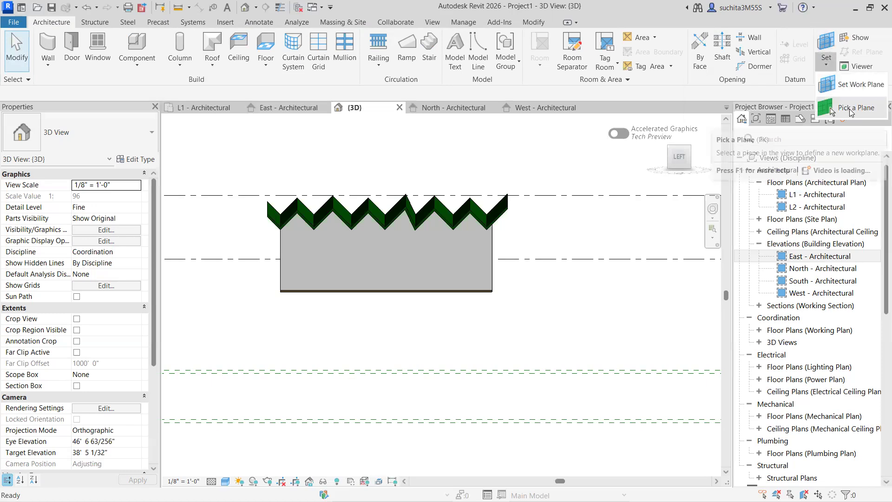
pyautogui.click(826, 69)
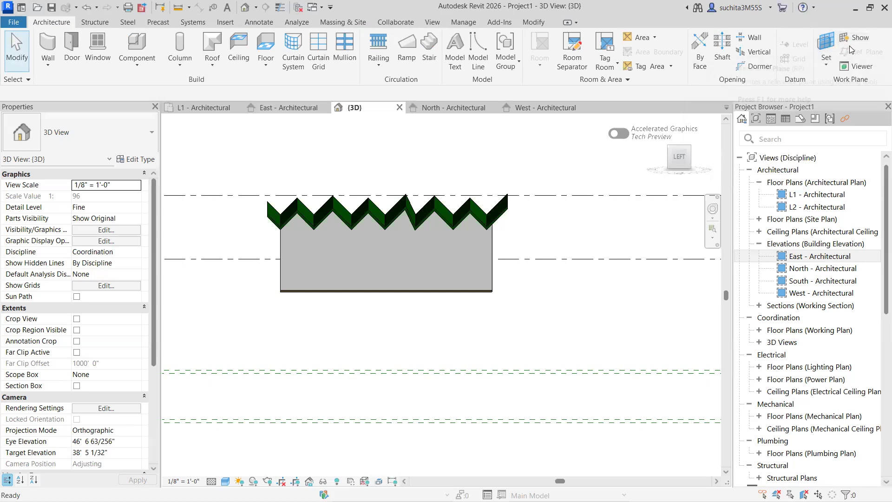
pyautogui.click(133, 65)
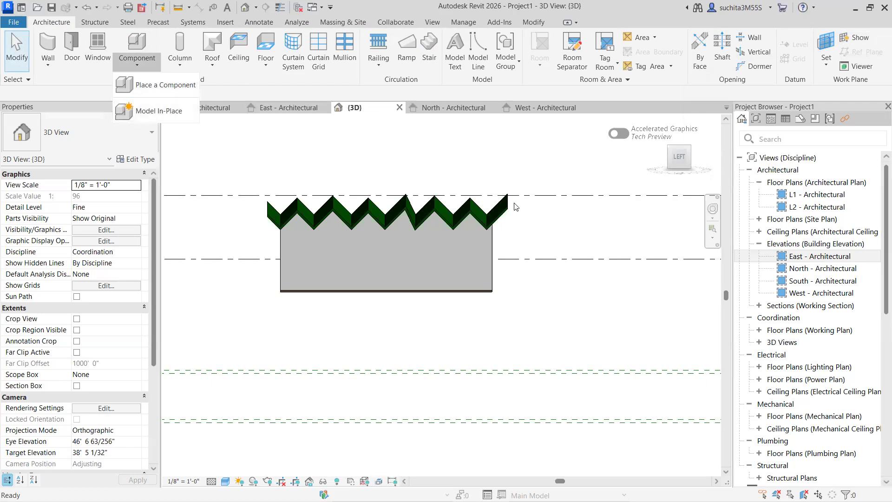
# Examine the zigzag roof and the attached walls from the right, back and front sides in the 3D view.
pyautogui.click(670, 161)
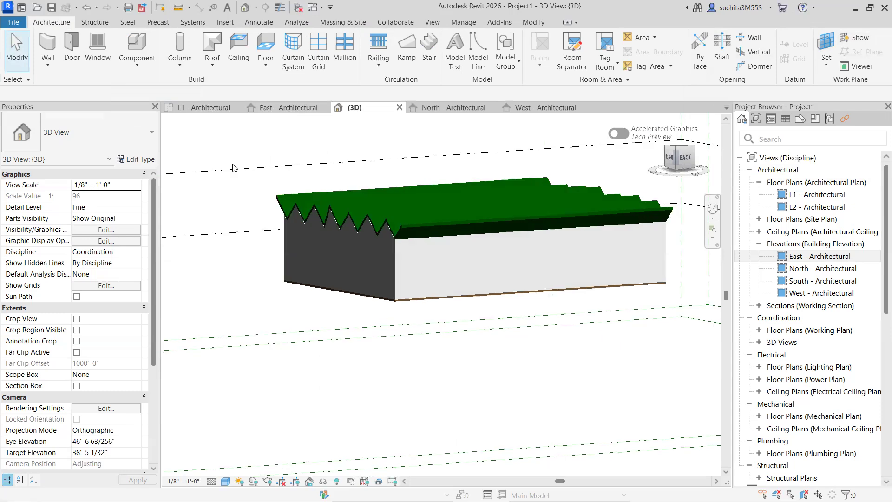
pyautogui.moveTo(550, 164); pyautogui.dragTo(878, 167)
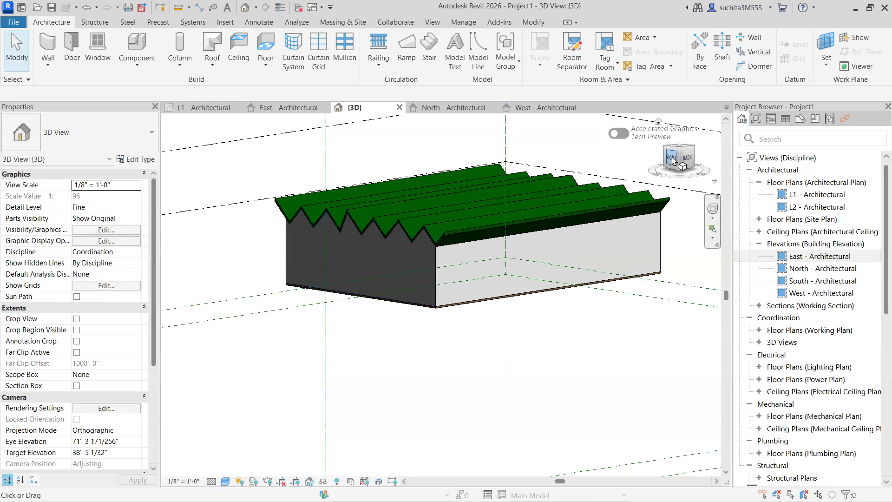
pyautogui.moveTo(680, 160); pyautogui.dragTo(563, 202)
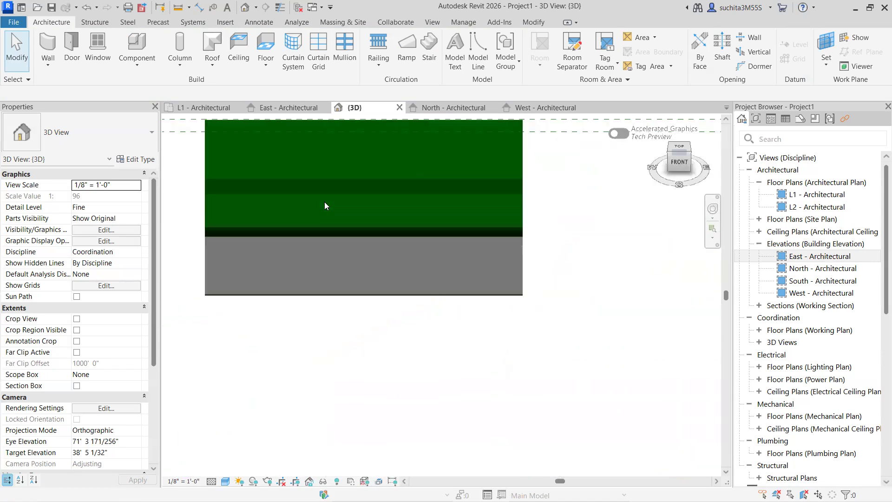